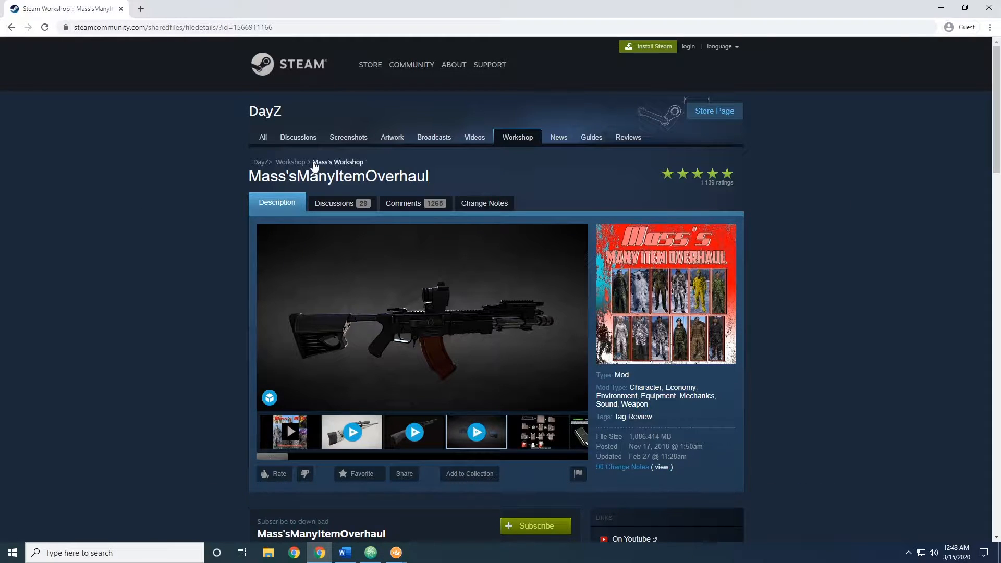
# Look through the Mass'sManyItemOverhaul Workshop page, including its credits and FAQ.
pyautogui.scroll(-4, 161, 168)
pyautogui.scroll(-11, 162, 168)
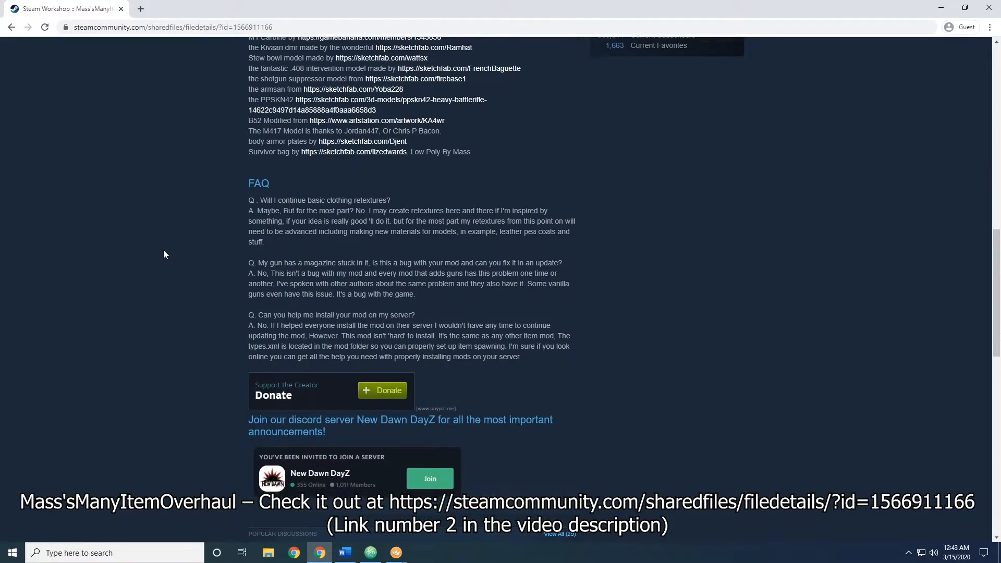
pyautogui.scroll(4, 163, 253)
pyautogui.scroll(-4, 209, 250)
pyautogui.scroll(-6, 161, 298)
pyautogui.scroll(20, 146, 351)
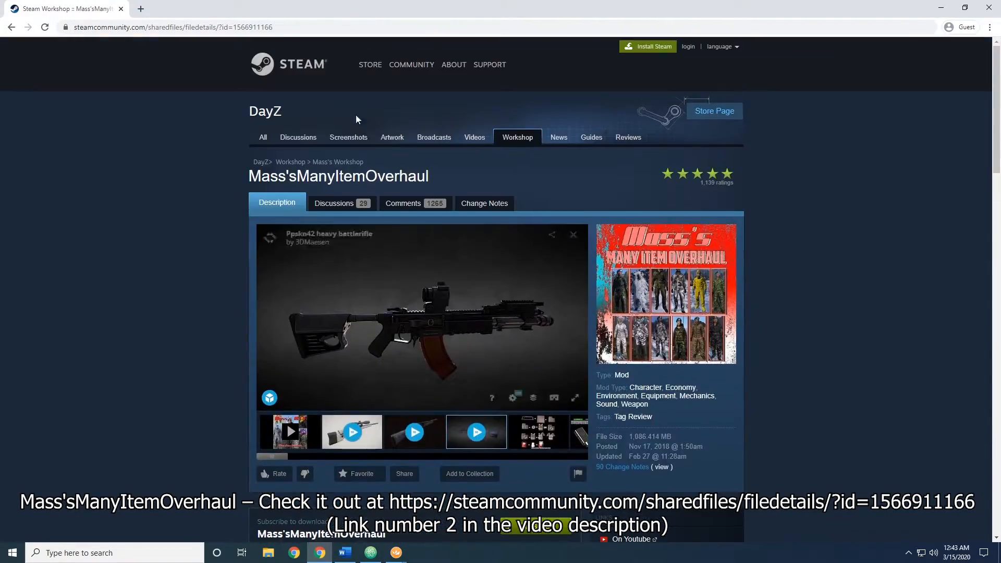
pyautogui.click(253, 28)
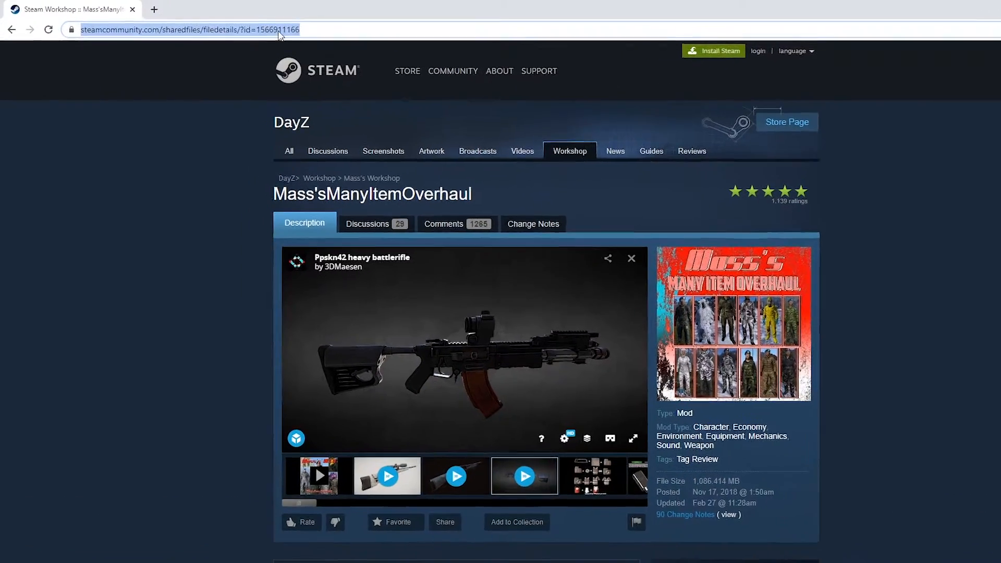
pyautogui.doubleClick(276, 30)
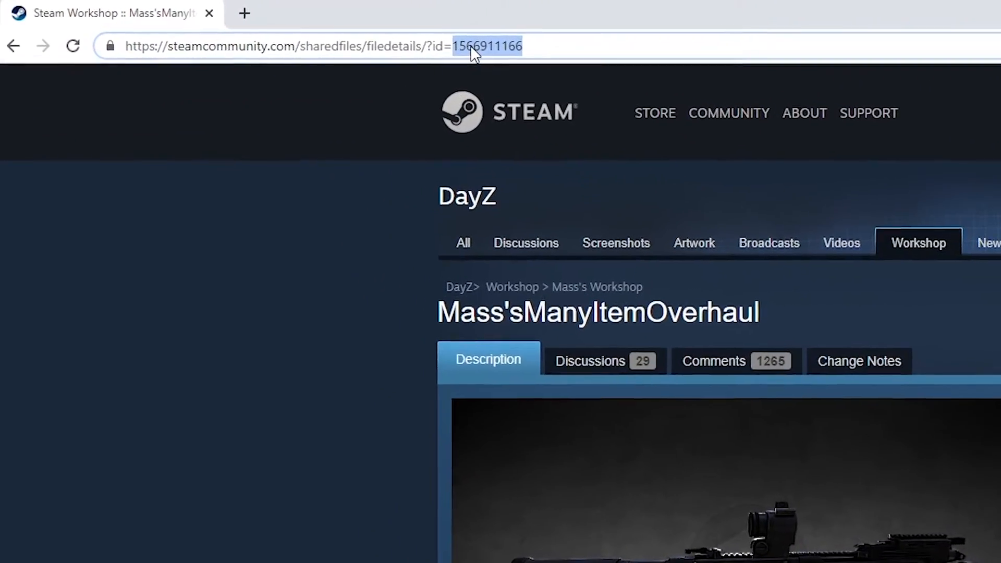
pyautogui.rightClick(485, 49)
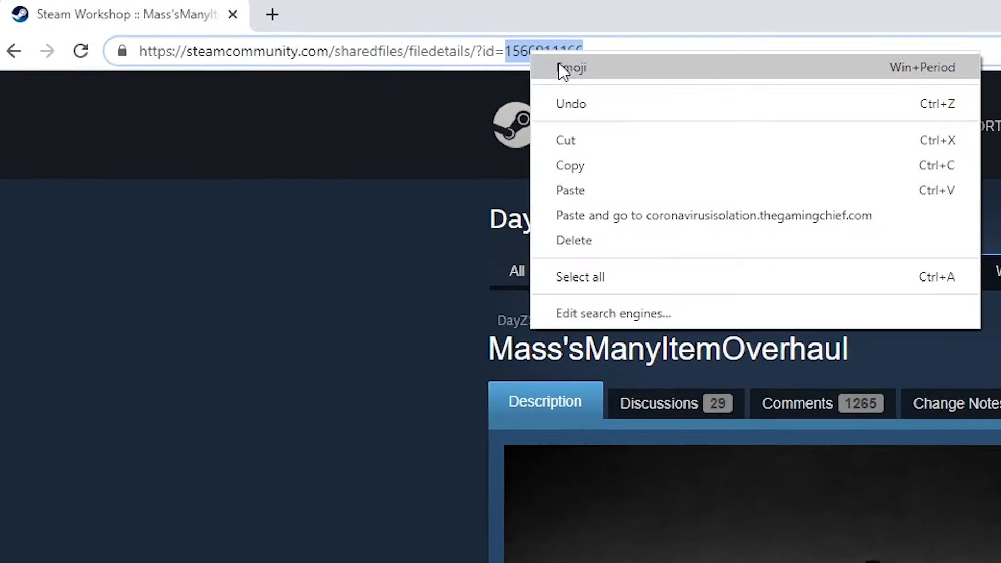
pyautogui.click(542, 146)
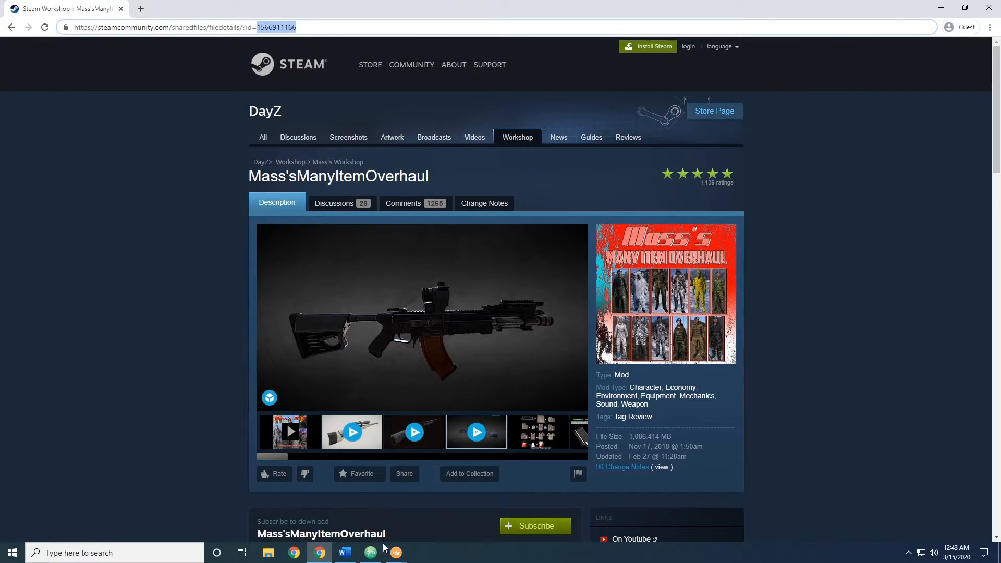
pyautogui.moveTo(396, 551)
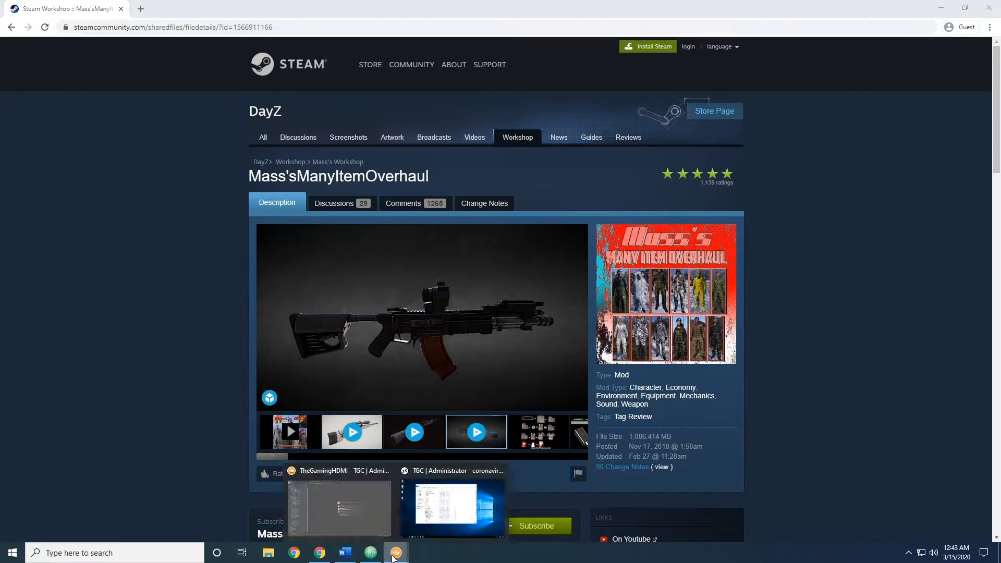
pyautogui.click(429, 516)
pyautogui.click(792, 193)
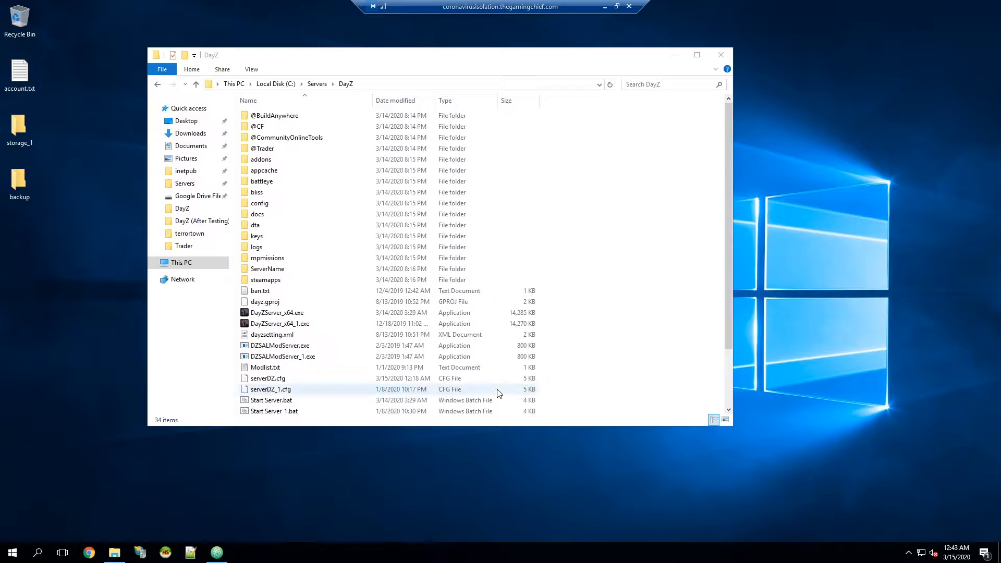
pyautogui.doubleClick(490, 368)
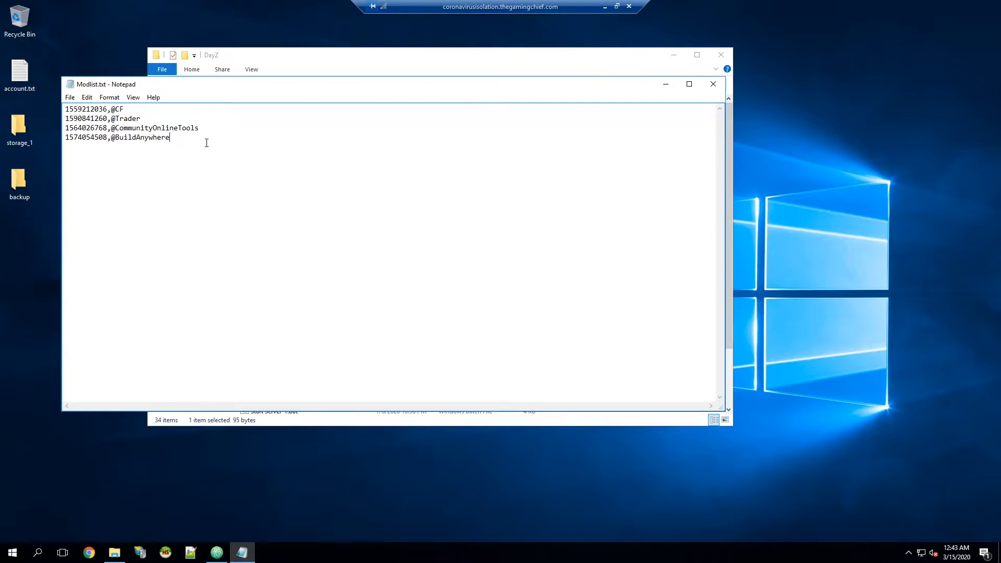
pyautogui.press('Return')
pyautogui.hotkey('ctrl', 'v')
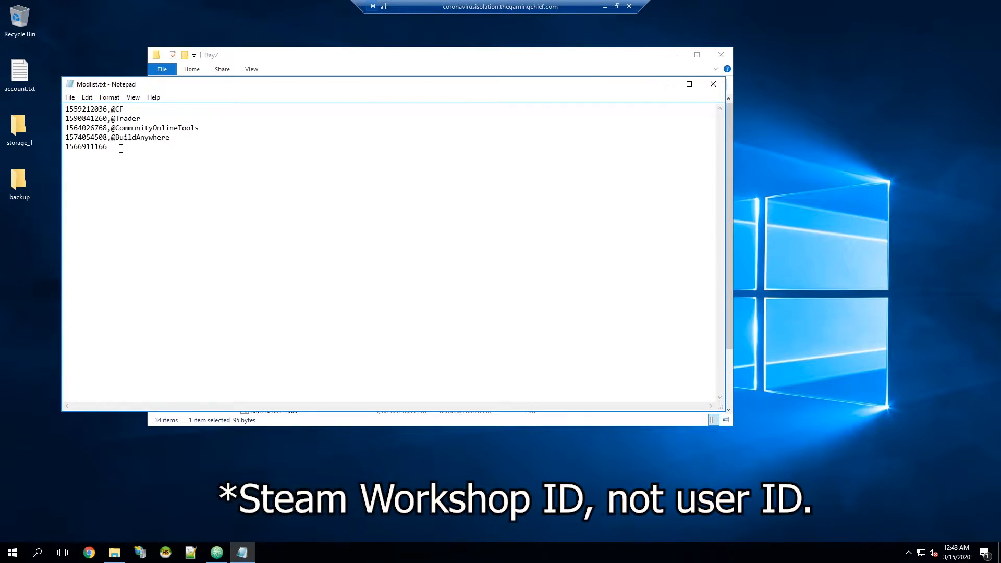
pyautogui.write(',@')
pyautogui.click(607, 6)
pyautogui.moveTo(433, 186); pyautogui.dragTo(233, 181)
pyautogui.moveTo(396, 551)
pyautogui.click(417, 532)
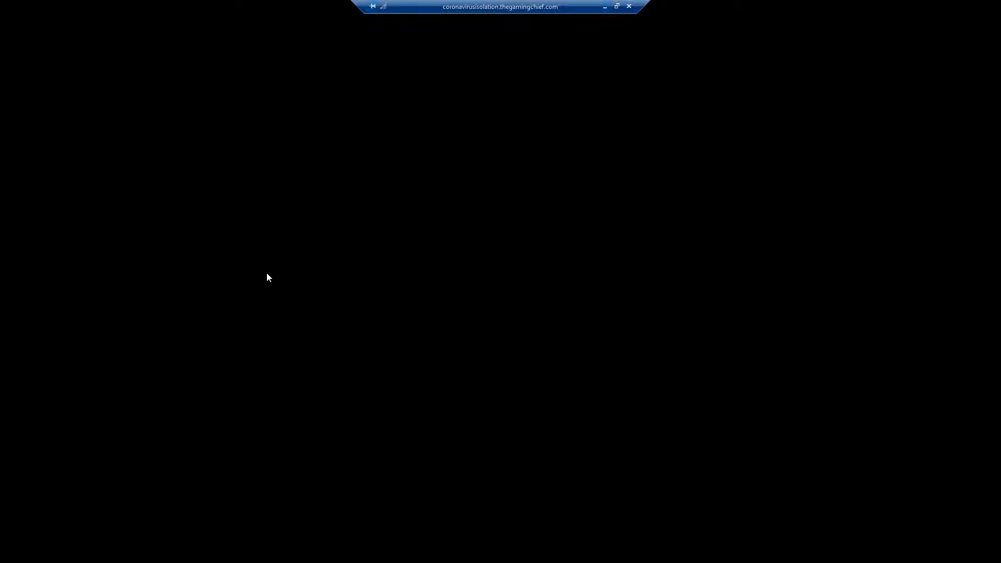
pyautogui.hotkey('ctrl', 'v')
pyautogui.click(178, 199)
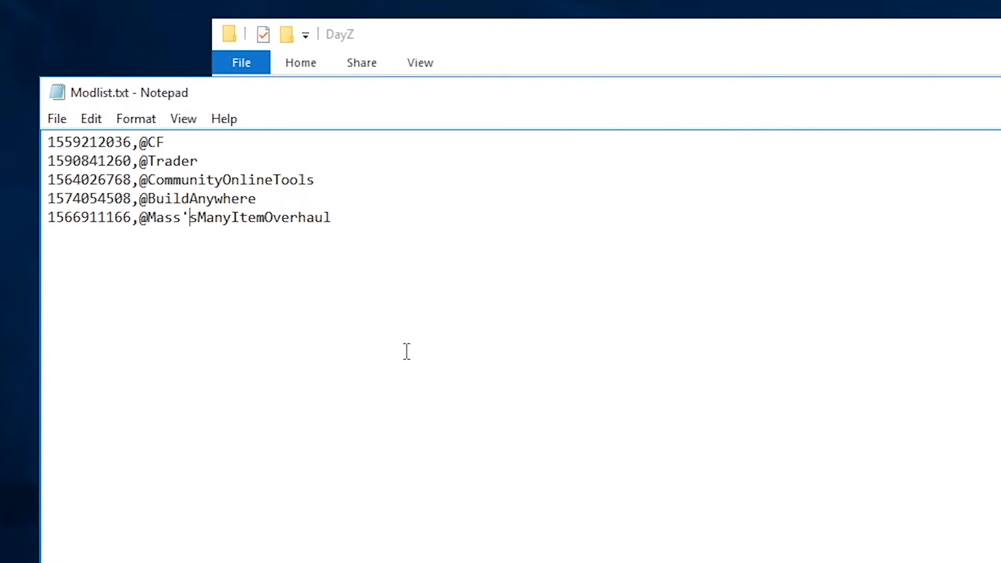
pyautogui.press('BackSpace')
pyautogui.click(413, 258)
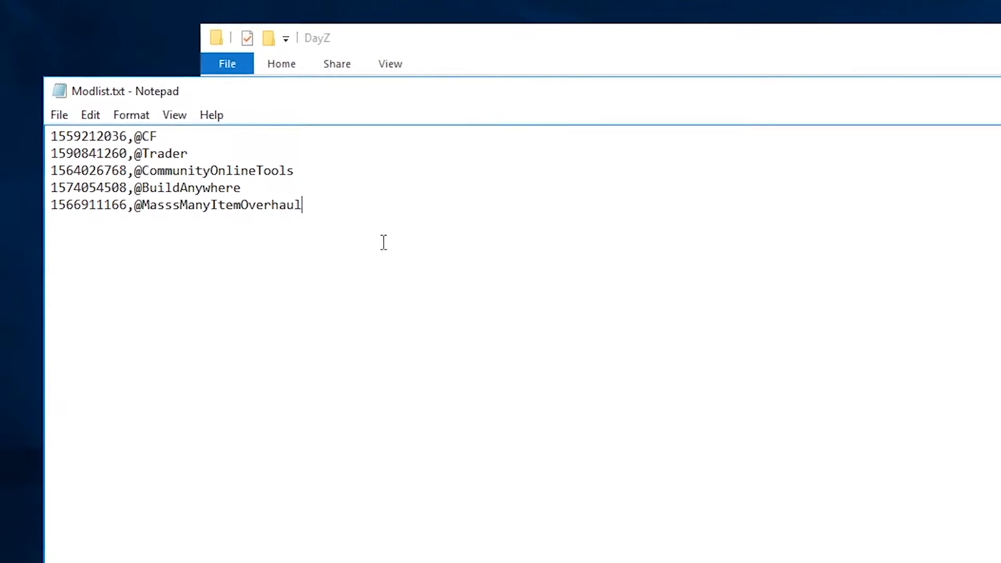
# Save the updated Modlist.txt and close it.
pyautogui.moveTo(339, 218); pyautogui.dragTo(87, 222)
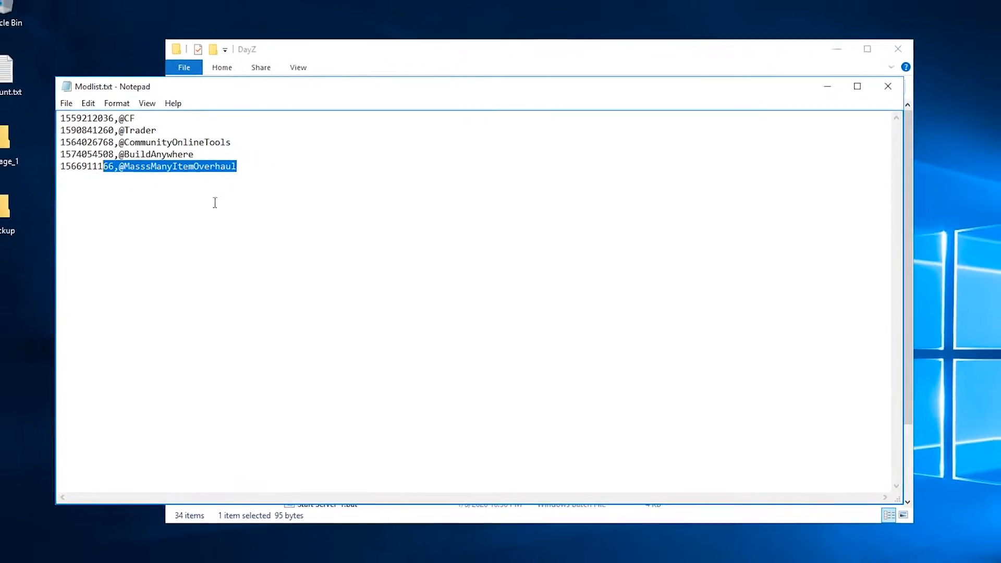
pyautogui.click(318, 228)
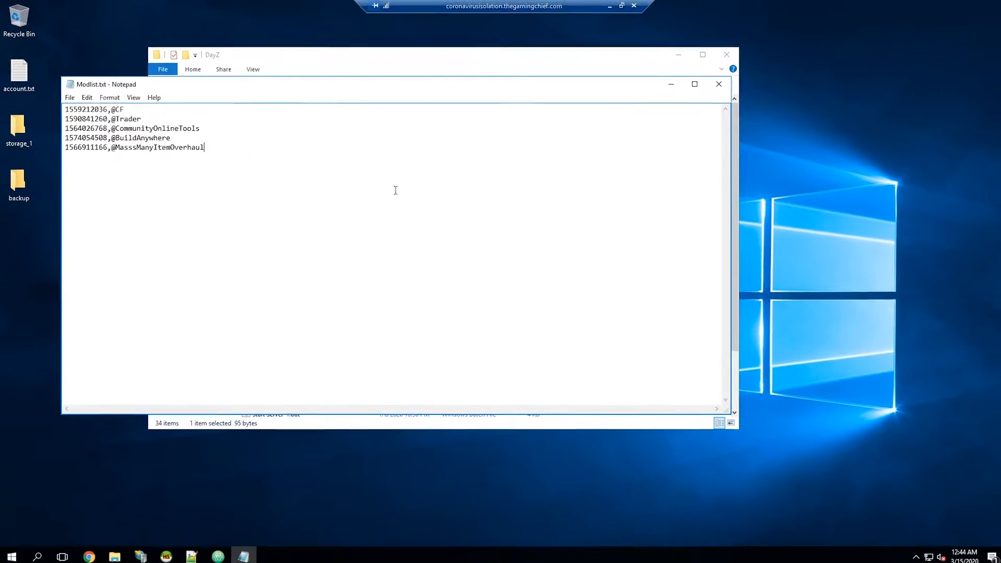
pyautogui.hotkey('ctrl', 's')
pyautogui.click(719, 85)
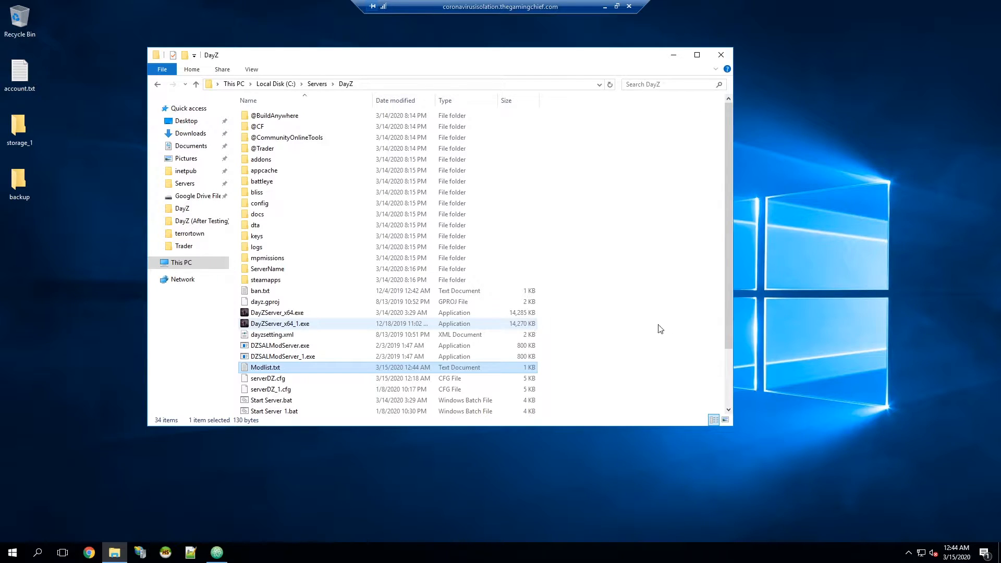
# Run Start Server.bat so the listed mods are fetched, and close its console once it starts the DayZ server.
pyautogui.click(670, 329)
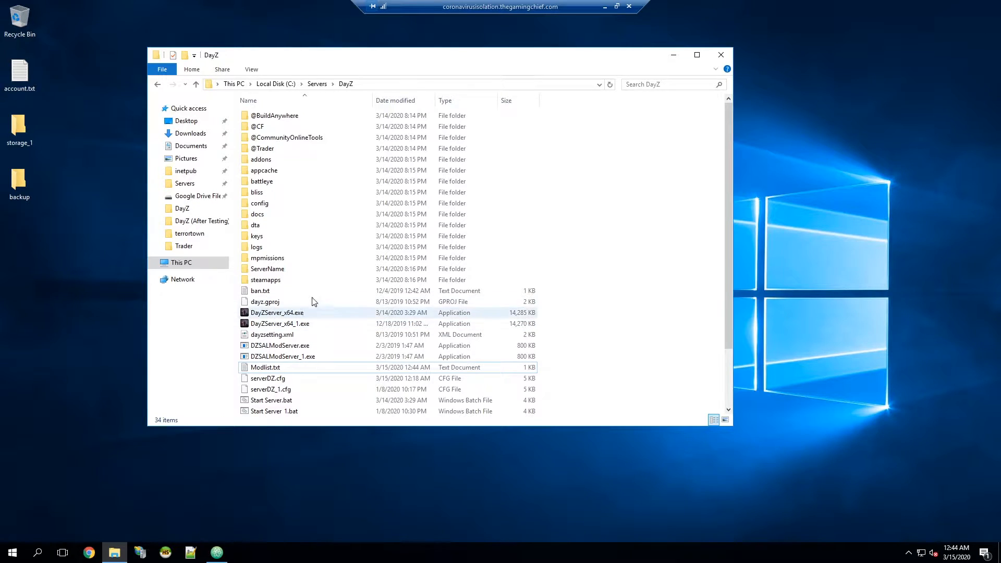
pyautogui.doubleClick(284, 401)
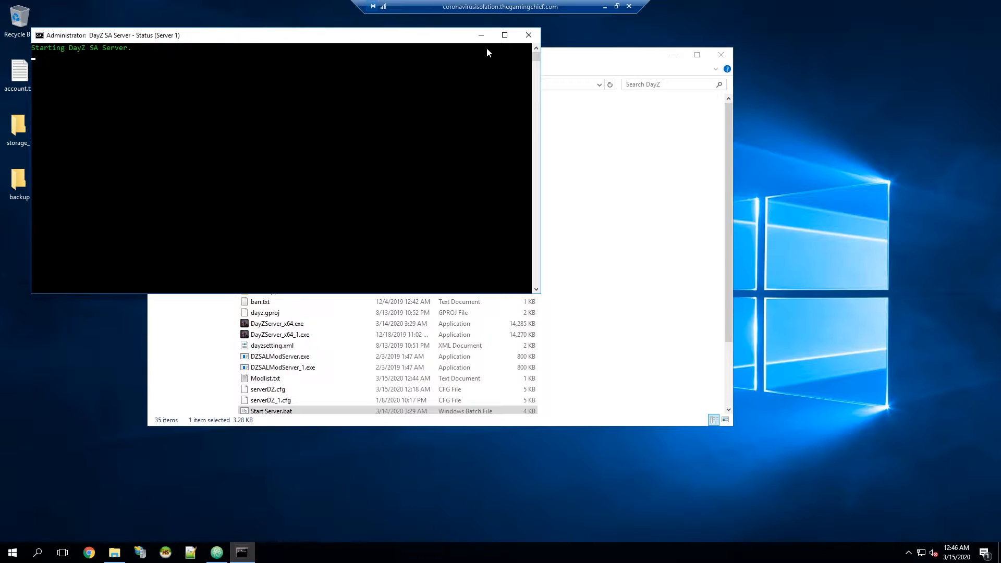
pyautogui.click(528, 35)
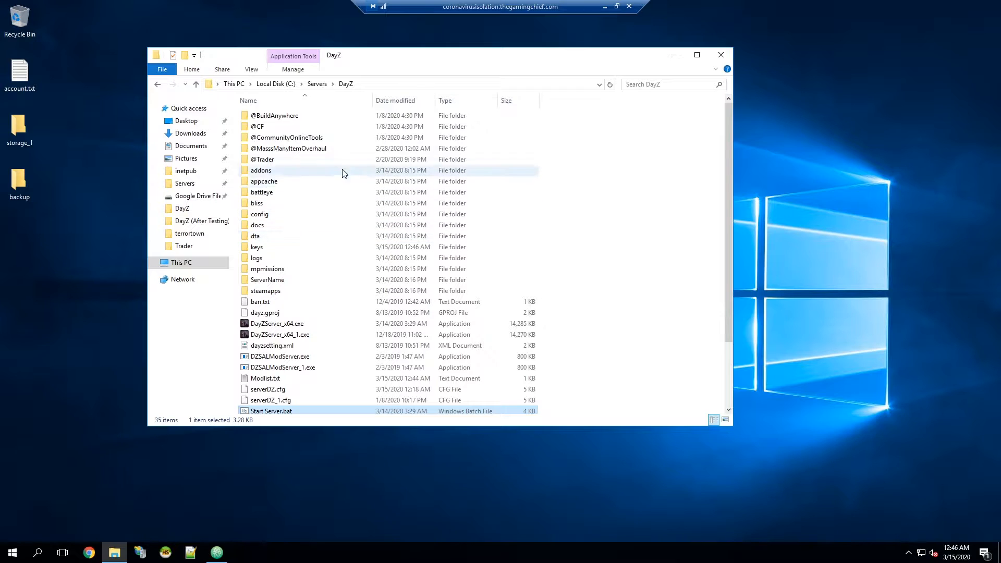
pyautogui.click(334, 152)
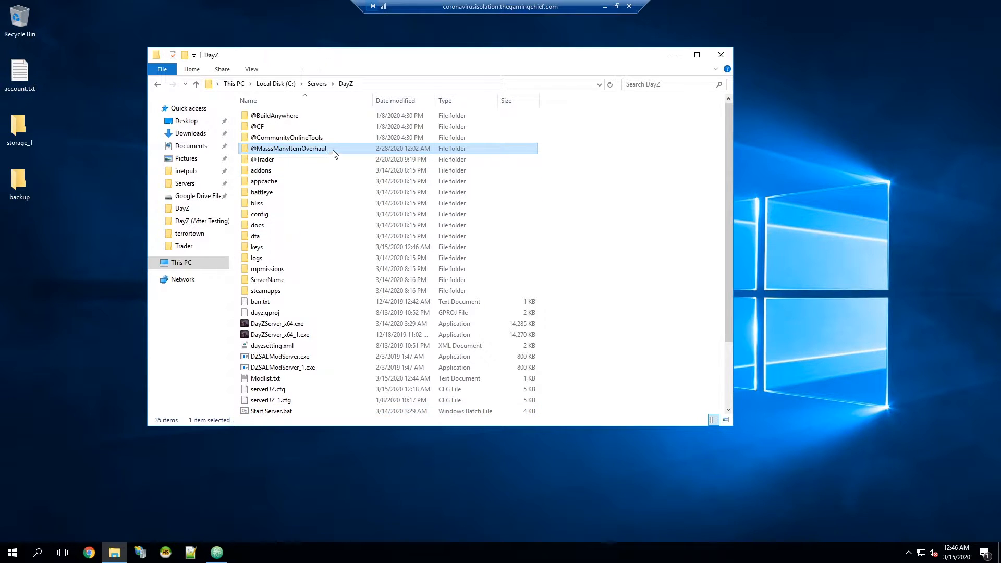
pyautogui.doubleClick(334, 151)
pyautogui.doubleClick(323, 120)
pyautogui.click(412, 84)
# Examine the mod's Key folder and check the DayZ server's keys folder for the matching key file.
pyautogui.click(313, 125)
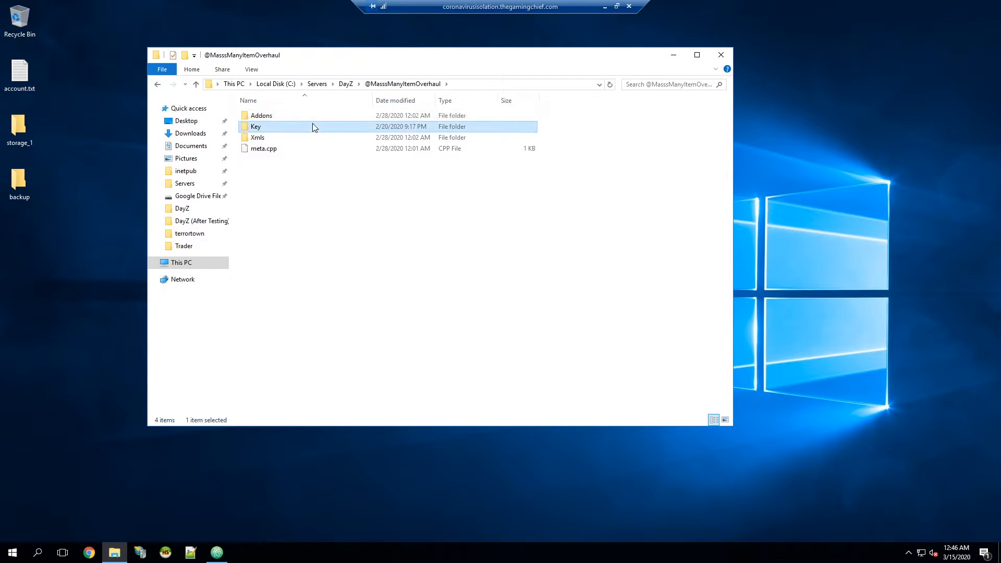
pyautogui.doubleClick(313, 126)
pyautogui.click(302, 115)
pyautogui.click(401, 84)
pyautogui.doubleClick(311, 128)
pyautogui.click(287, 117)
pyautogui.click(348, 84)
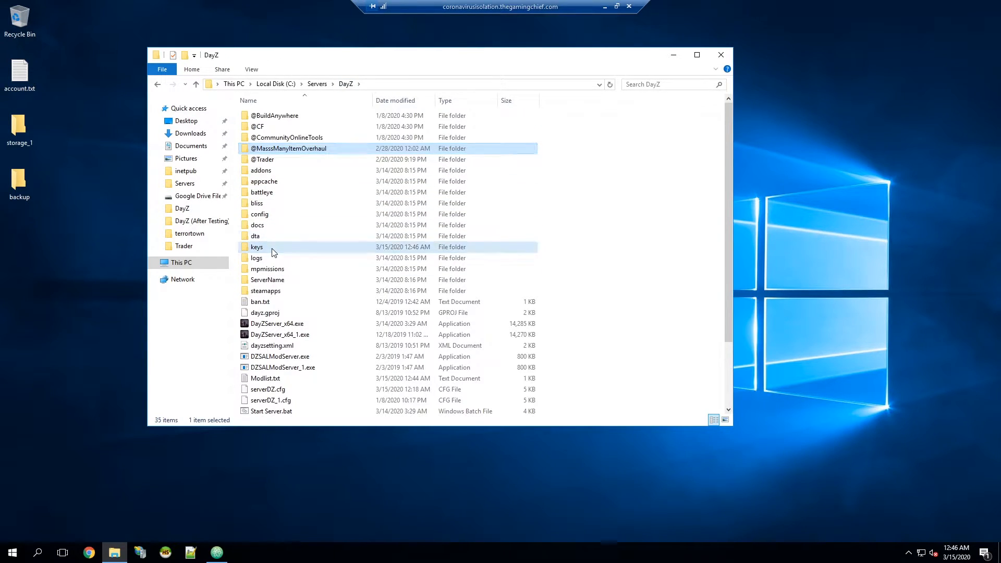
pyautogui.doubleClick(274, 248)
pyautogui.click(345, 84)
pyautogui.doubleClick(289, 149)
pyautogui.click(274, 139)
pyautogui.doubleClick(274, 138)
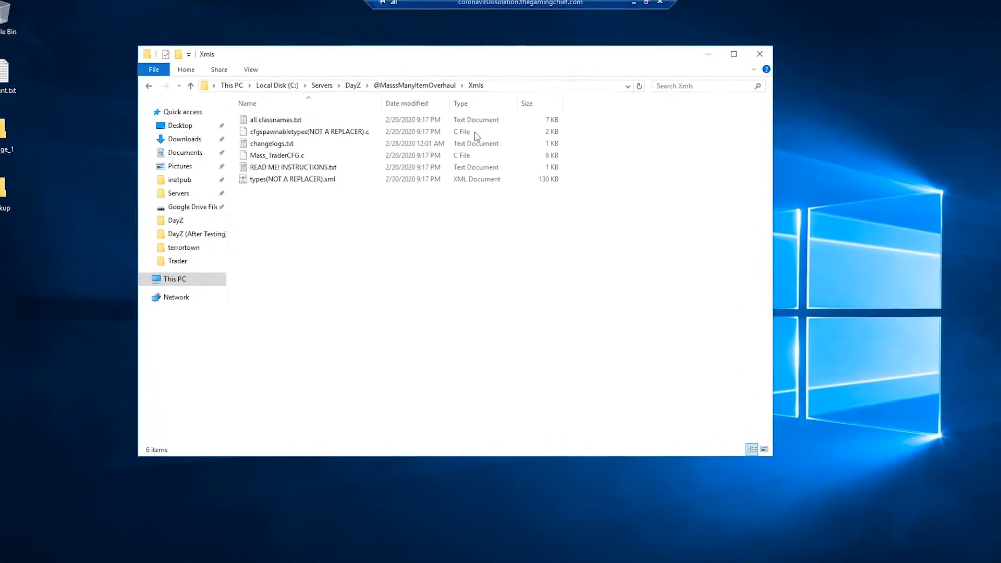
pyautogui.click(275, 120)
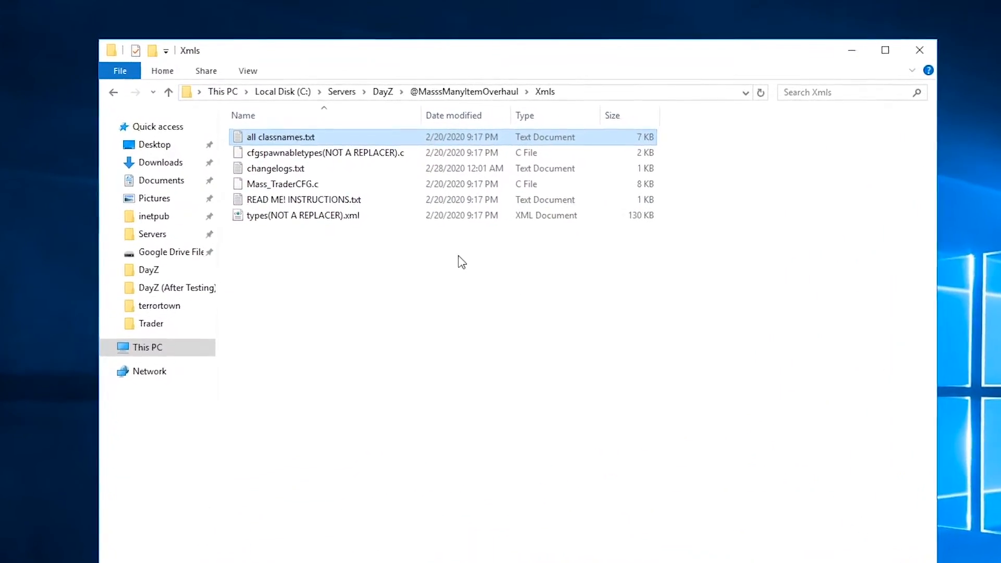
pyautogui.doubleClick(423, 139)
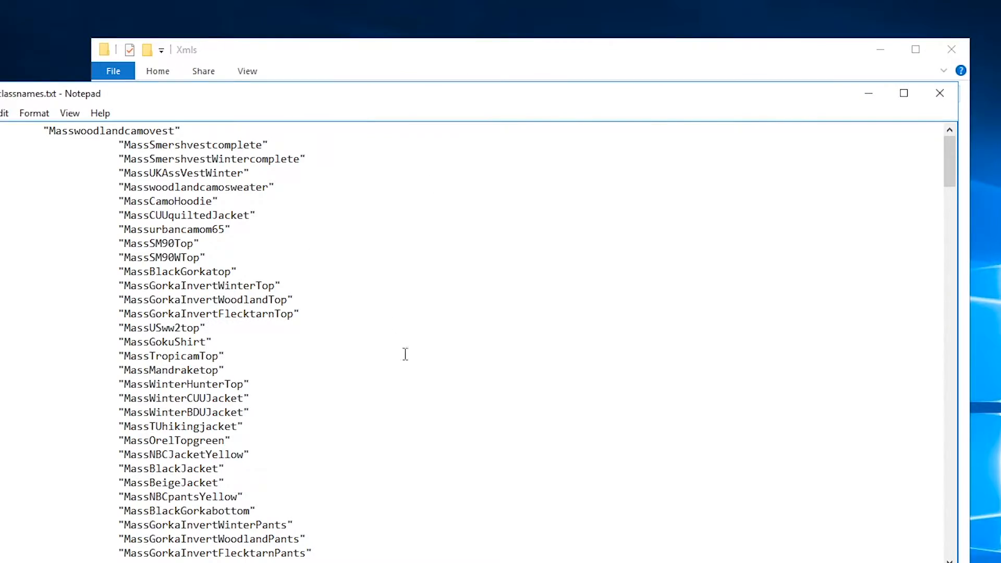
pyautogui.scroll(-15, 400, 341)
pyautogui.moveTo(953, 249); pyautogui.dragTo(951, 106)
pyautogui.click(940, 96)
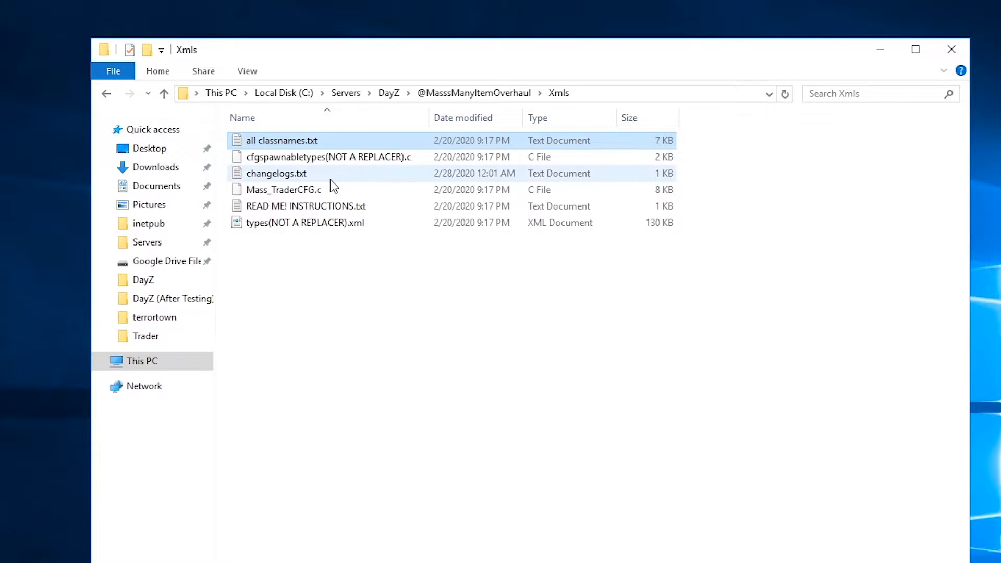
# Read changelogs.txt and point out cfgspawnabletypes(NOT A REPLACER).c and Mass_TraderCFG.c in the Xmls folder.
pyautogui.click(306, 162)
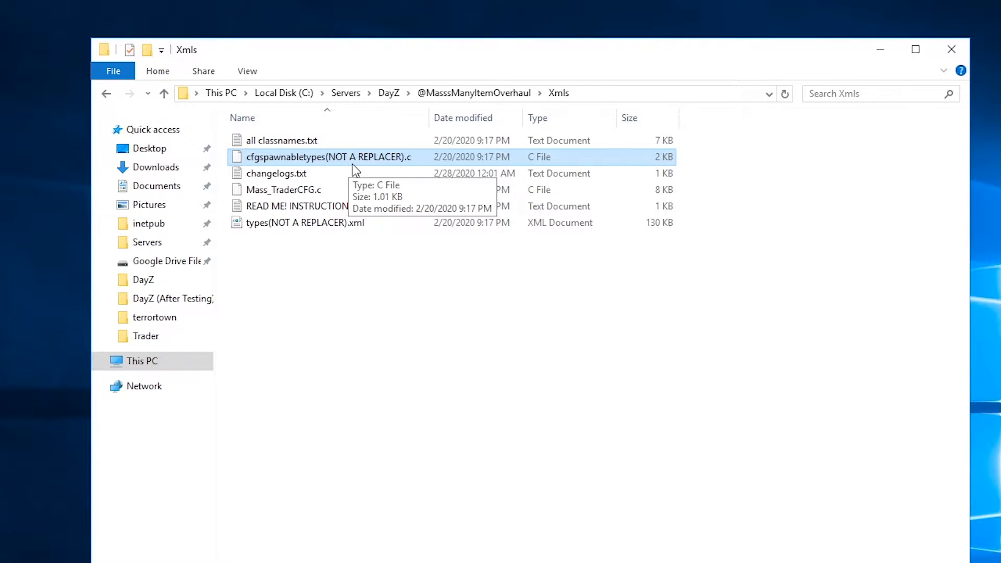
pyautogui.doubleClick(357, 178)
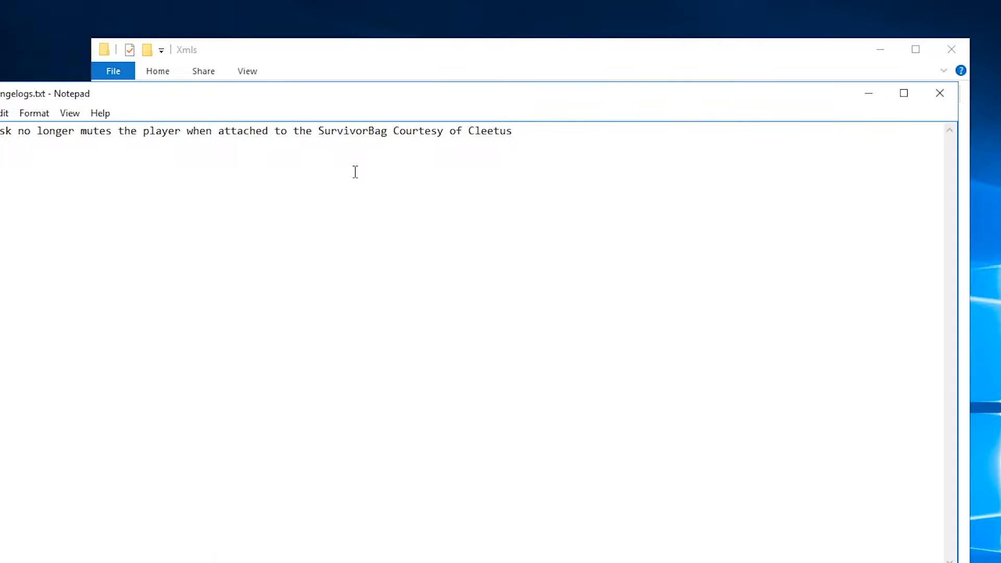
pyautogui.click(943, 94)
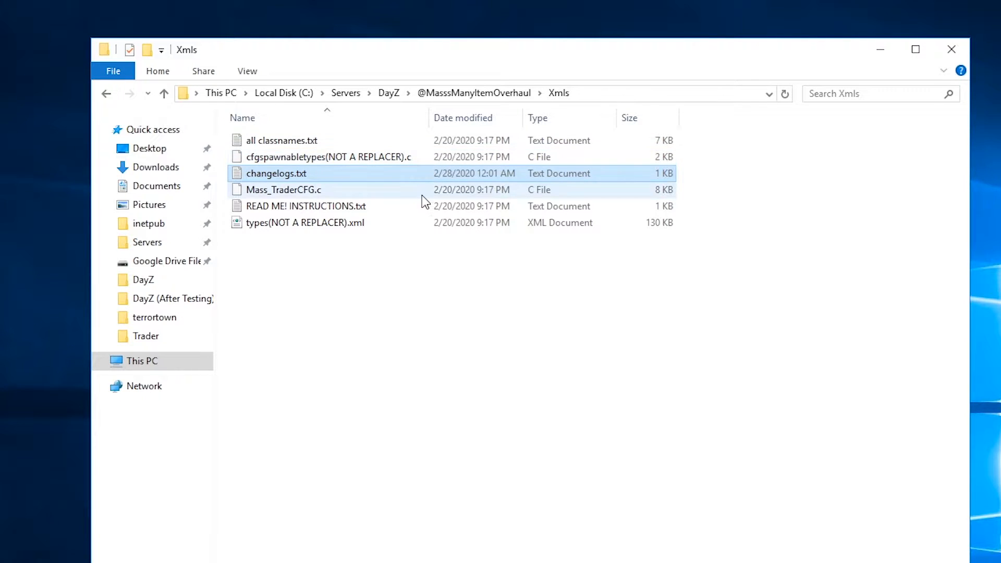
pyautogui.click(415, 195)
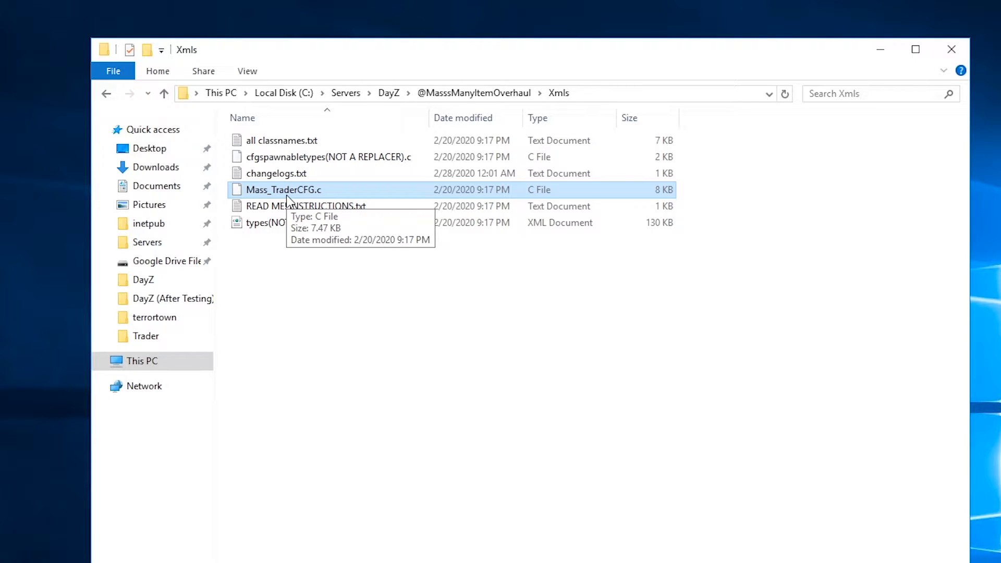
# Open READ ME! INSTRUCTIONS.txt and read it with its window placed below the Xmls file list.
pyautogui.click(294, 208)
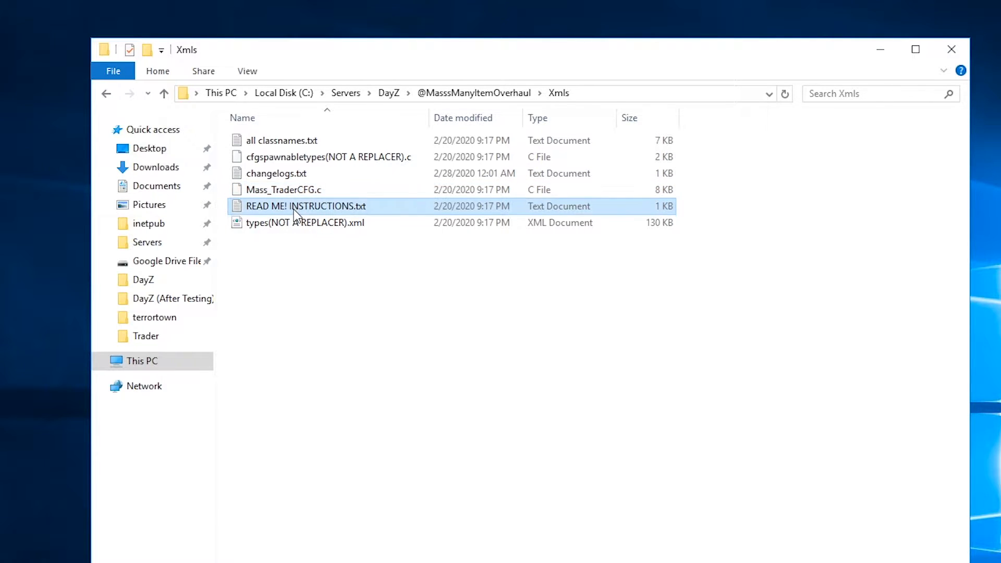
pyautogui.doubleClick(293, 208)
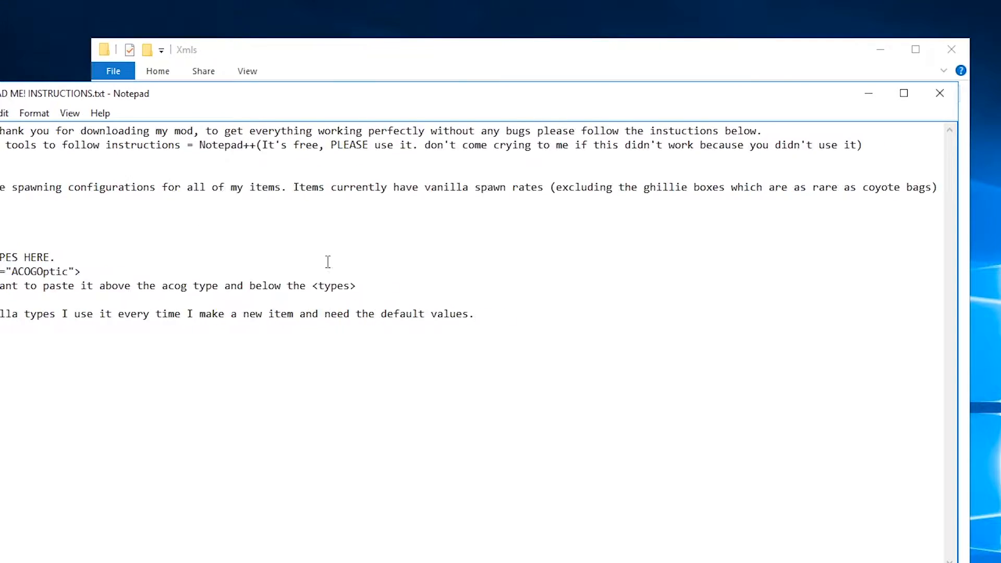
pyautogui.moveTo(581, 556); pyautogui.dragTo(469, 561)
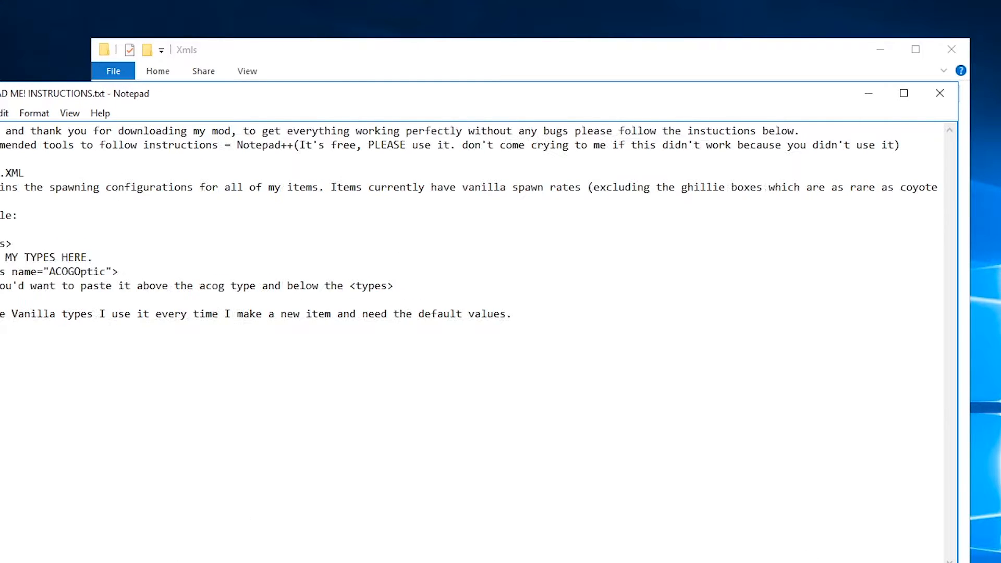
pyautogui.moveTo(461, 98); pyautogui.dragTo(576, 300)
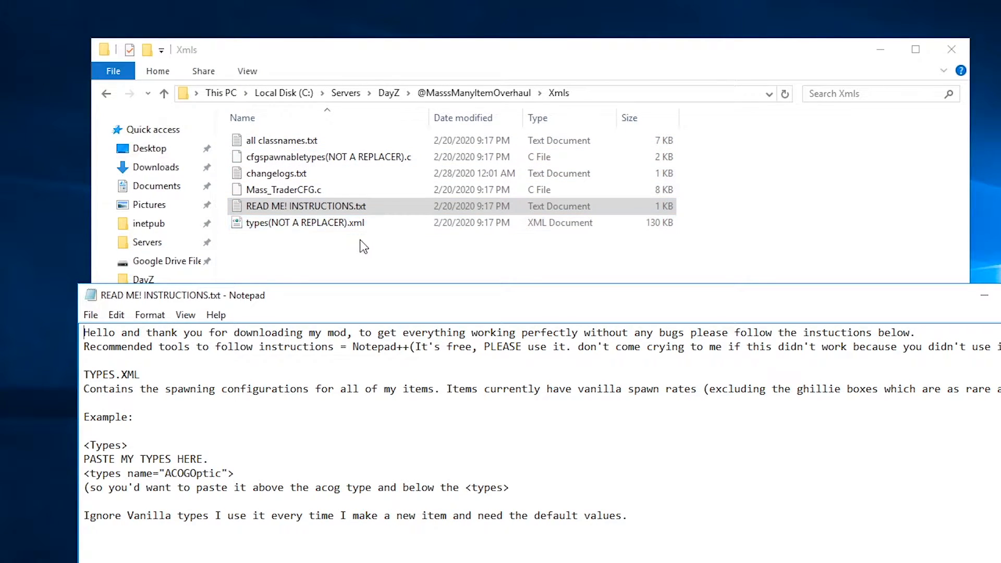
pyautogui.moveTo(298, 304); pyautogui.dragTo(180, 268)
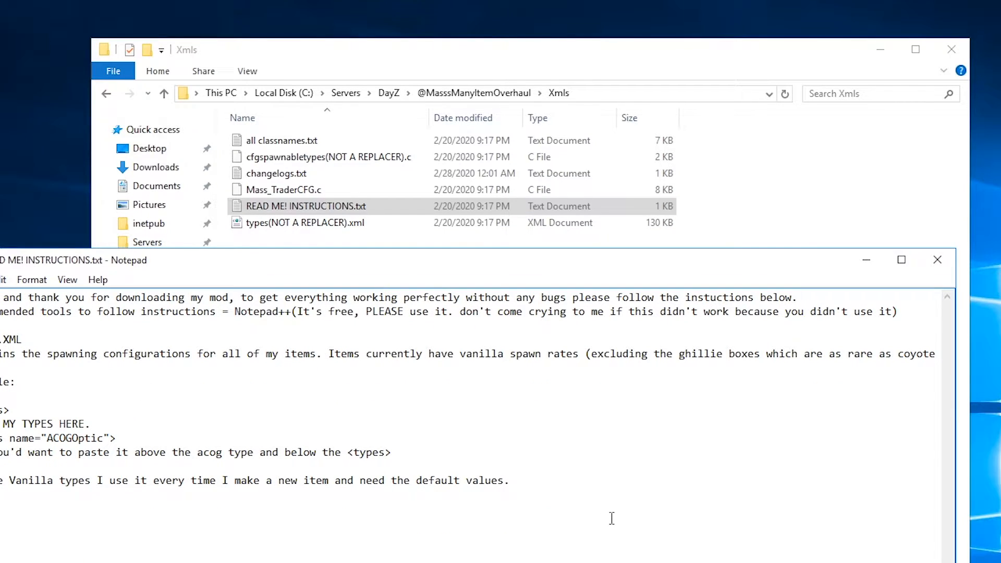
# Close READ ME! INSTRUCTIONS.txt and point out types(NOT A REPLACER).xml and cfgspawnabletypes(NOT A REPLACER).c in the Xmls folder.
pyautogui.click(937, 260)
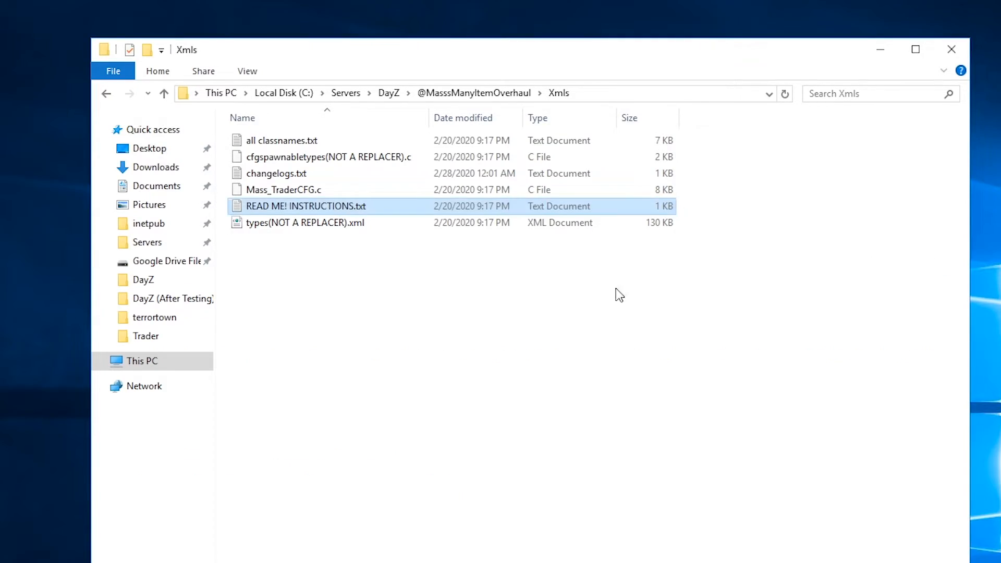
pyautogui.click(317, 227)
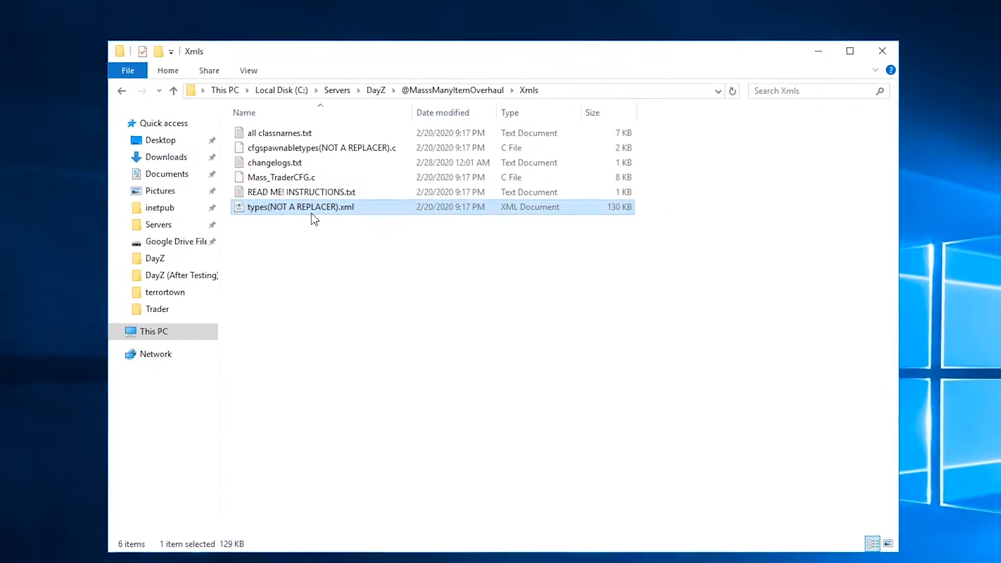
pyautogui.click(329, 147)
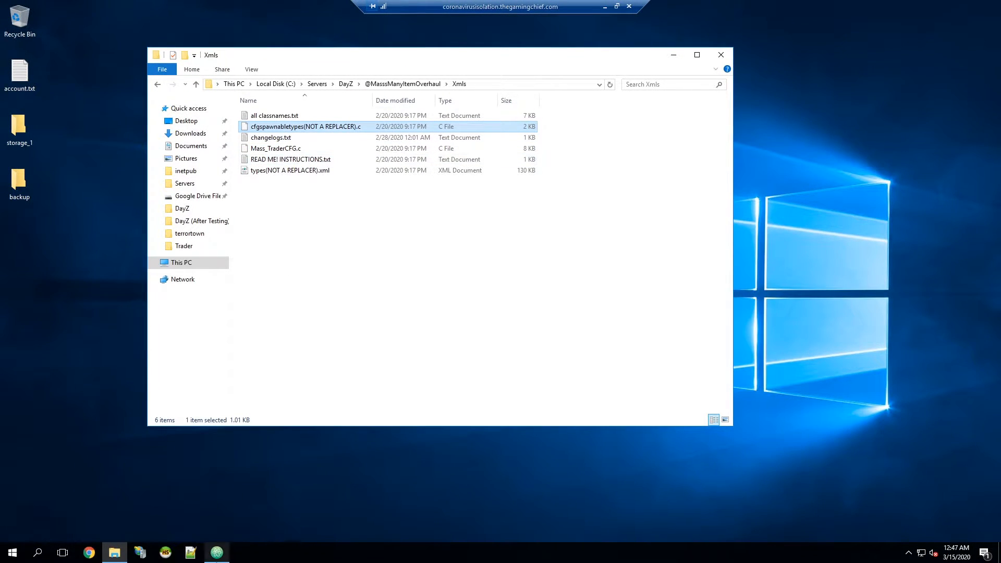
pyautogui.click(216, 553)
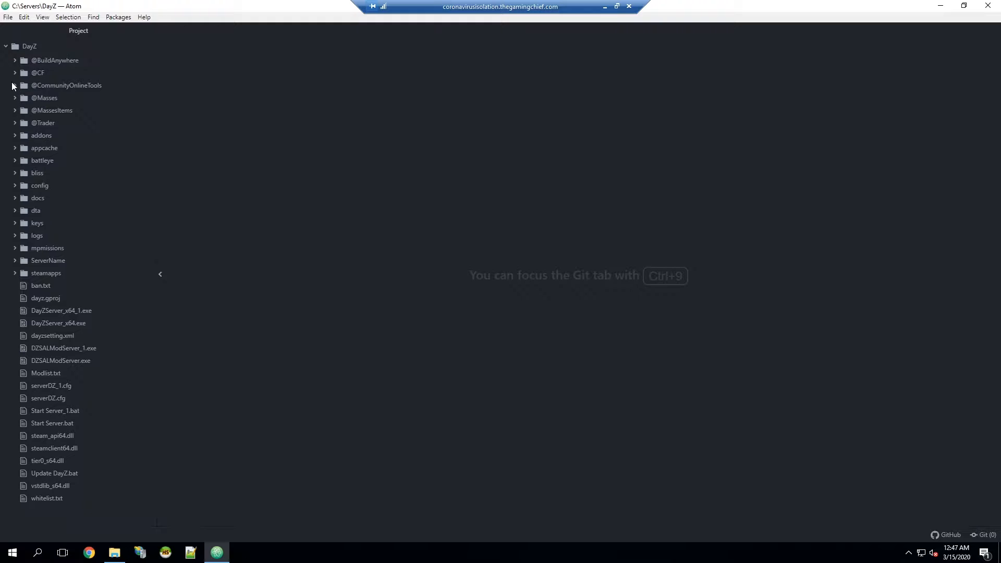
pyautogui.click(18, 110)
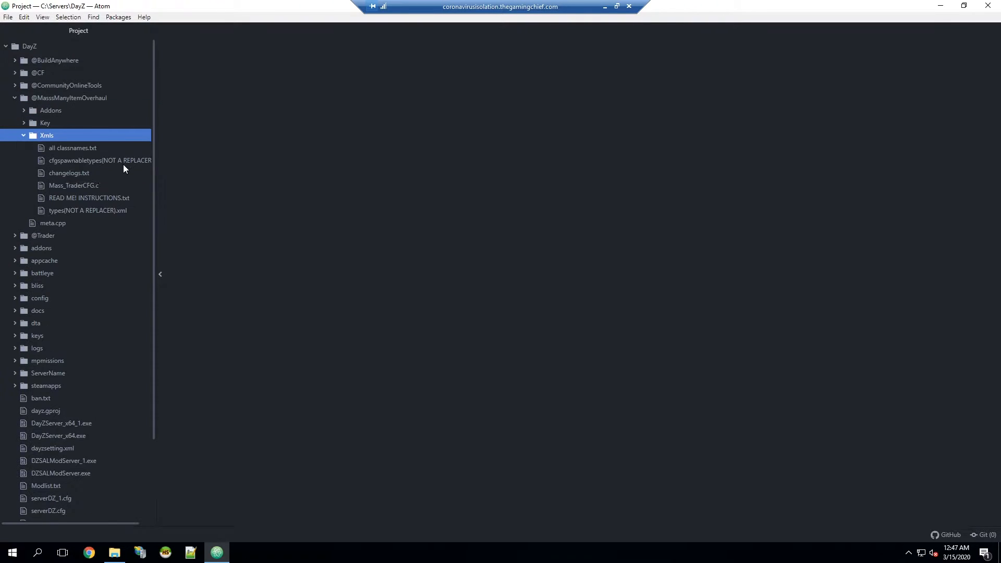
pyautogui.doubleClick(90, 166)
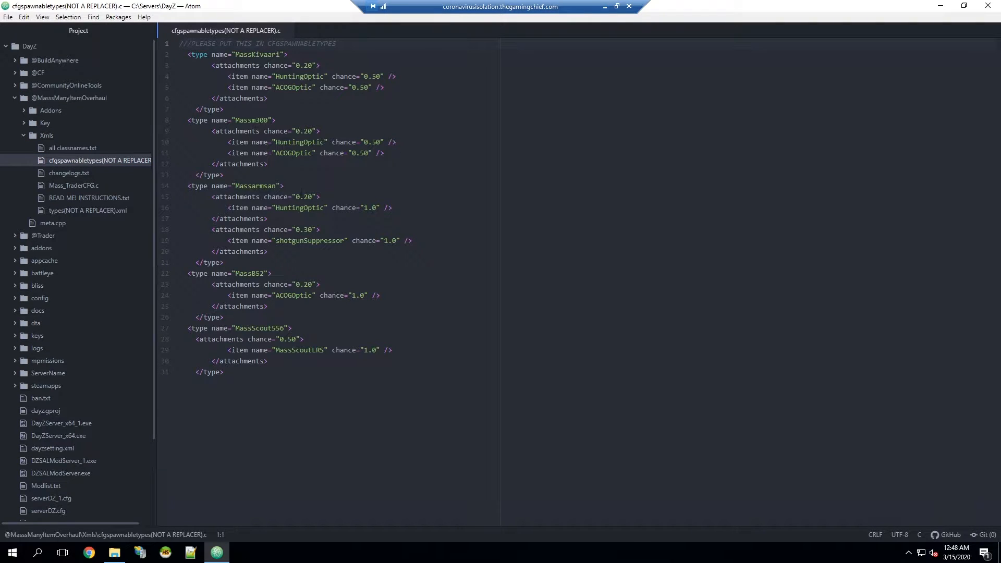
# Read the header comment and the type entries in cfgspawnabletypes(NOT A REPLACER).c.
pyautogui.moveTo(229, 372); pyautogui.dragTo(158, 51)
pyautogui.doubleClick(294, 43)
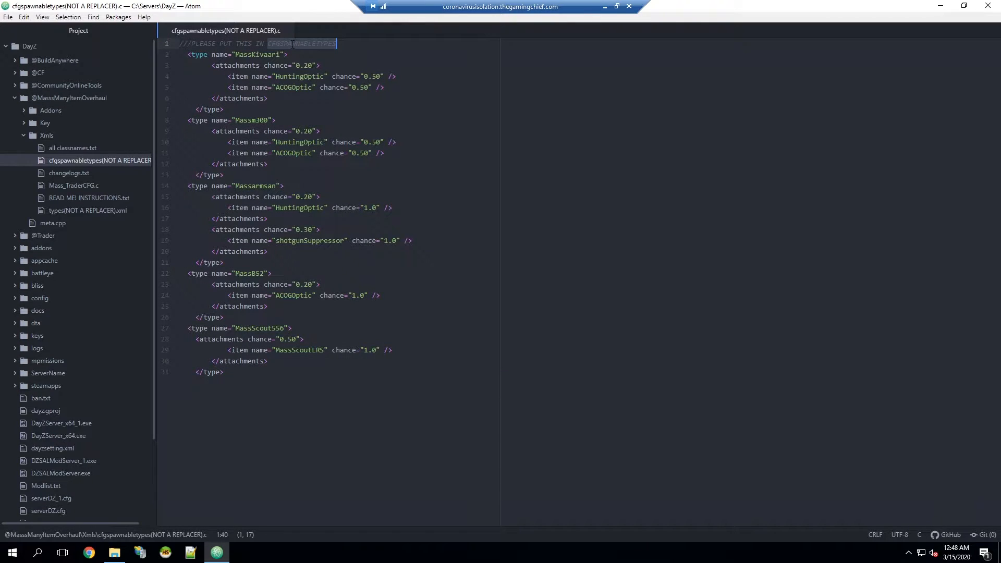
pyautogui.doubleClick(252, 55)
pyautogui.moveTo(227, 373); pyautogui.dragTo(165, 61)
pyautogui.click(330, 133)
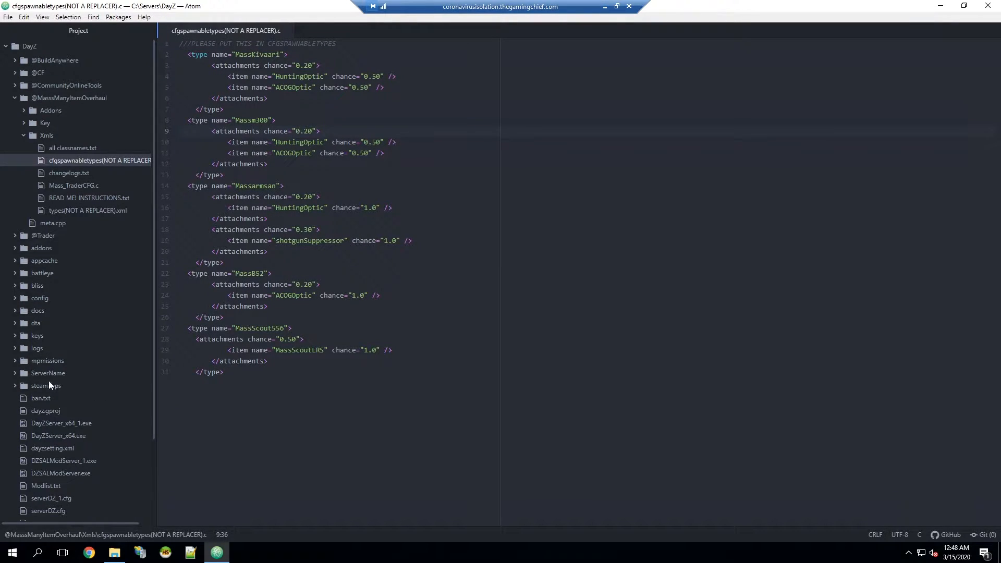
# Expand mpmissions in the project tree and view the same folder in File Explorer before returning to Atom.
pyautogui.click(16, 360)
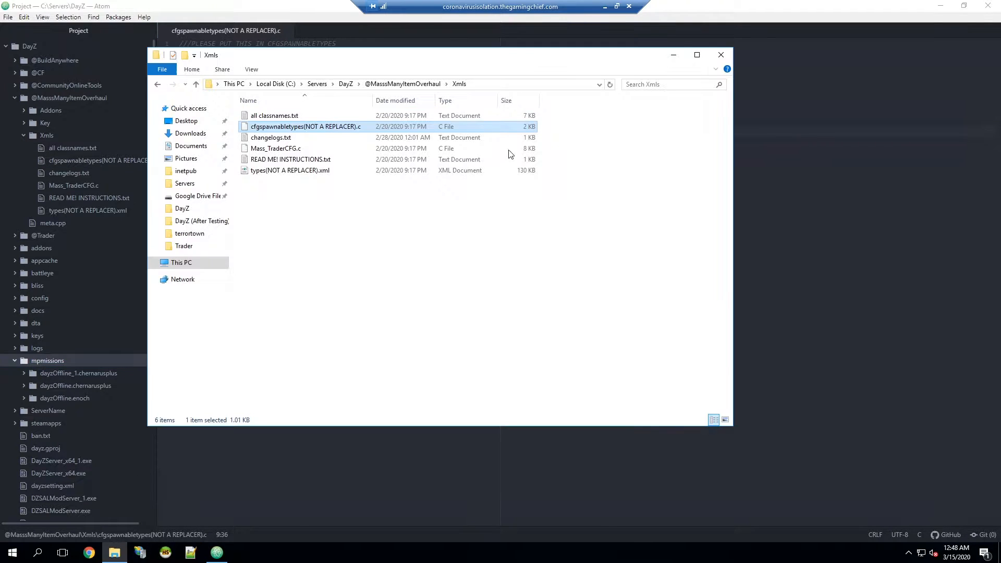
pyautogui.click(114, 552)
pyautogui.click(346, 85)
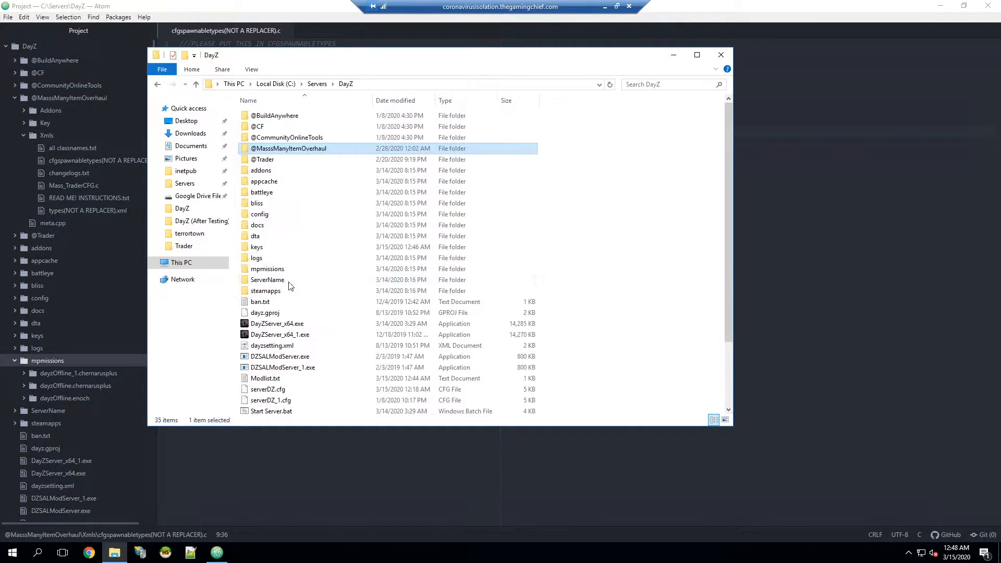
pyautogui.doubleClick(293, 269)
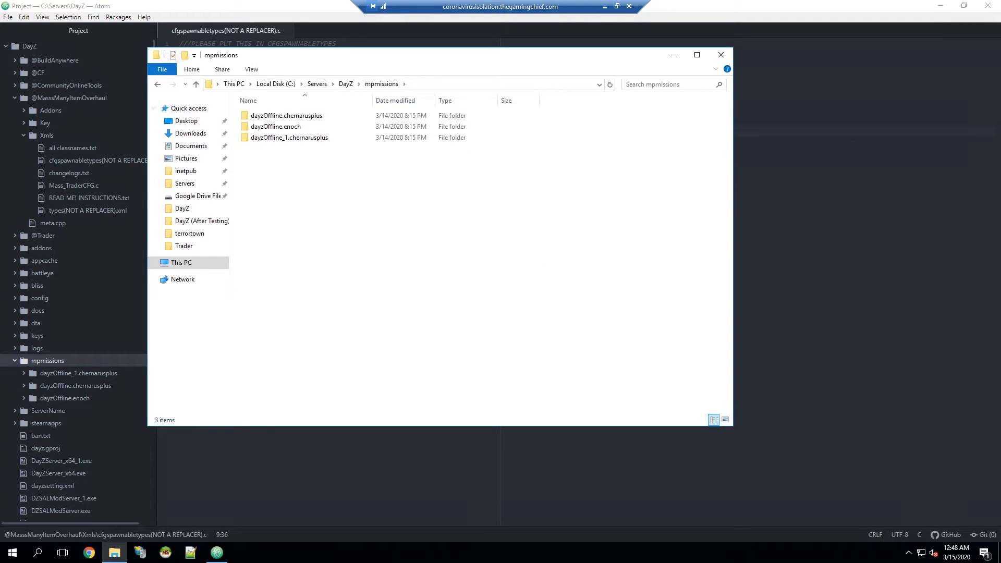
pyautogui.click(224, 449)
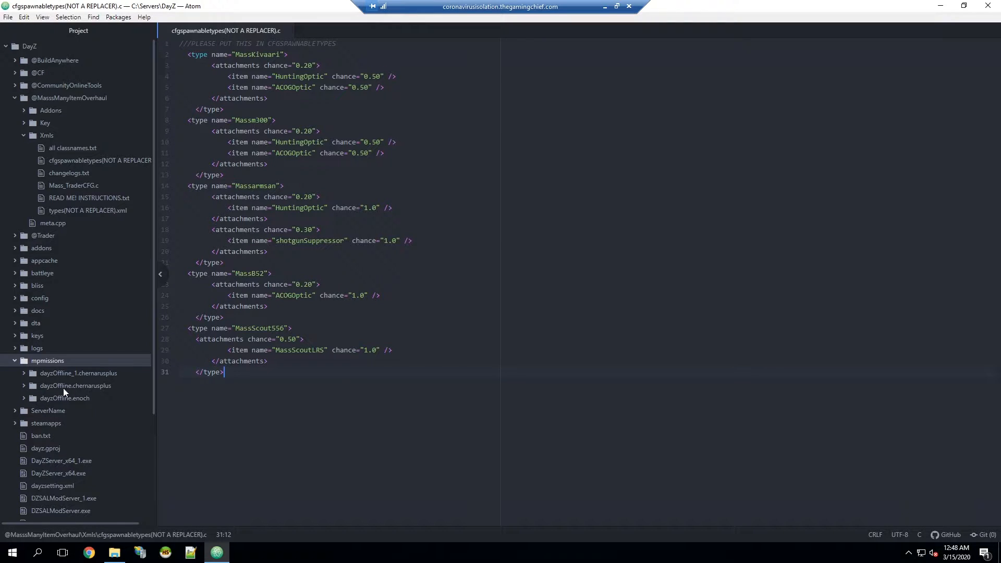
# Browse the dayzOffline.chernarusplus mission folder and check the mission template set in serverDZ.cfg.
pyautogui.click(25, 386)
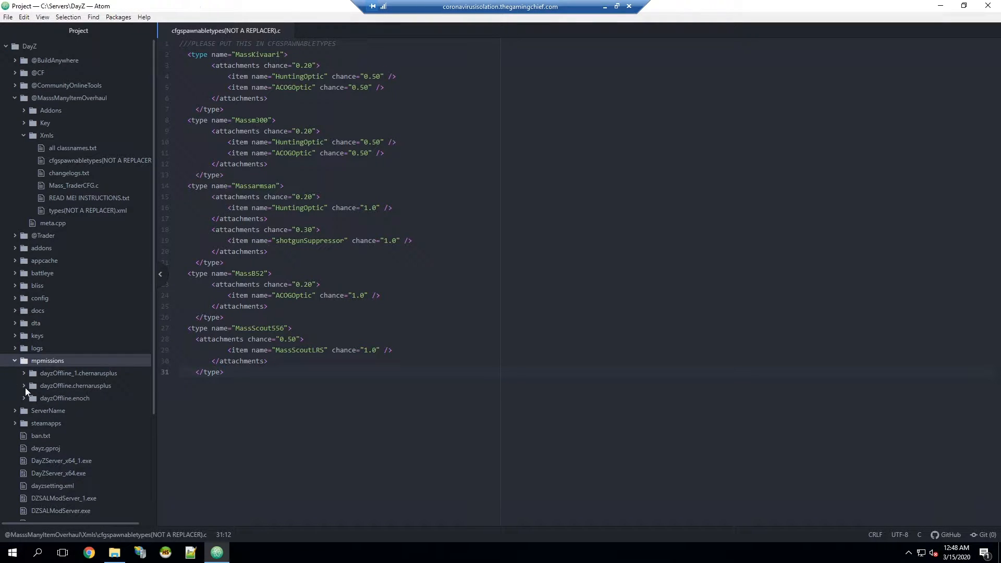
pyautogui.scroll(-5, 81, 384)
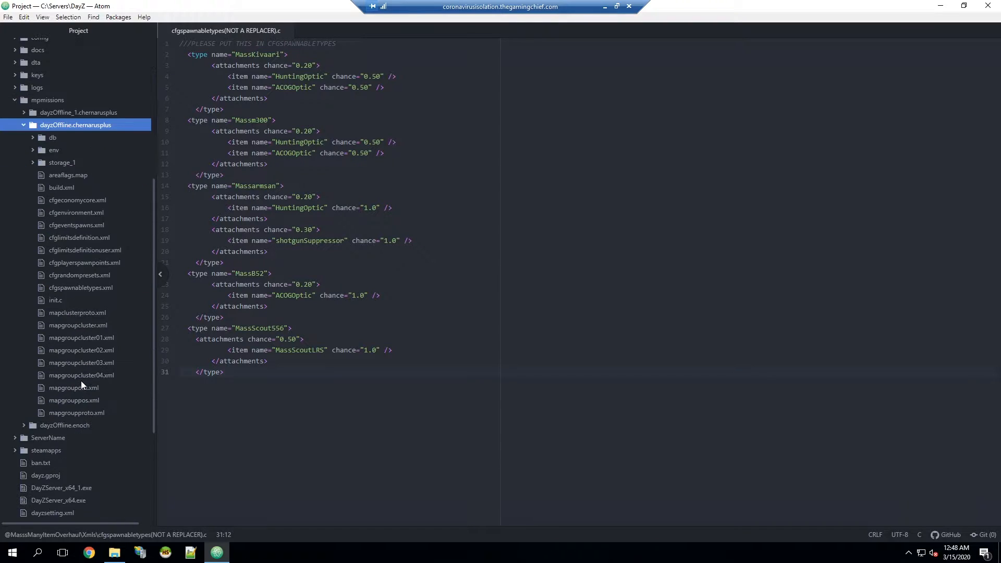
pyautogui.click(23, 120)
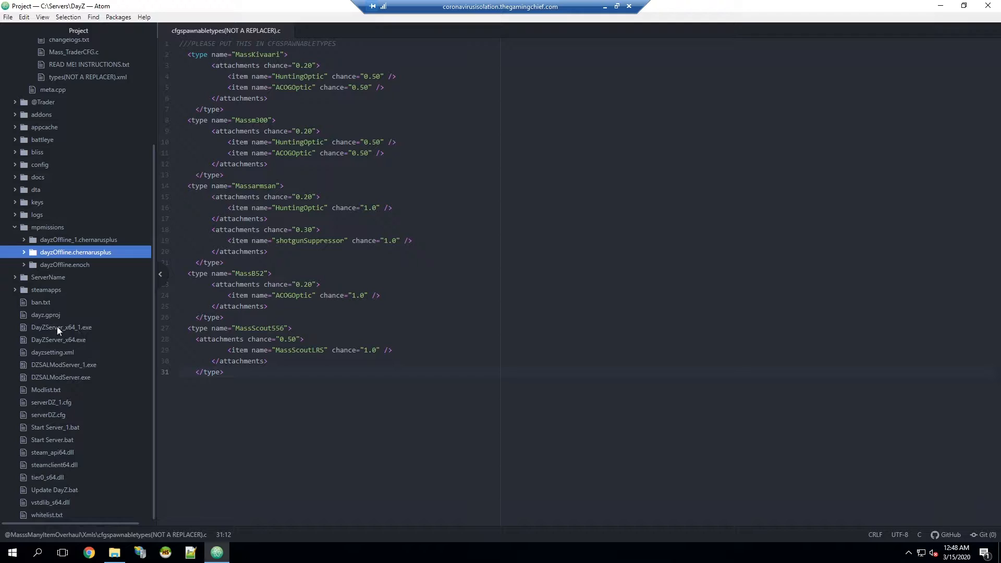
pyautogui.click(57, 417)
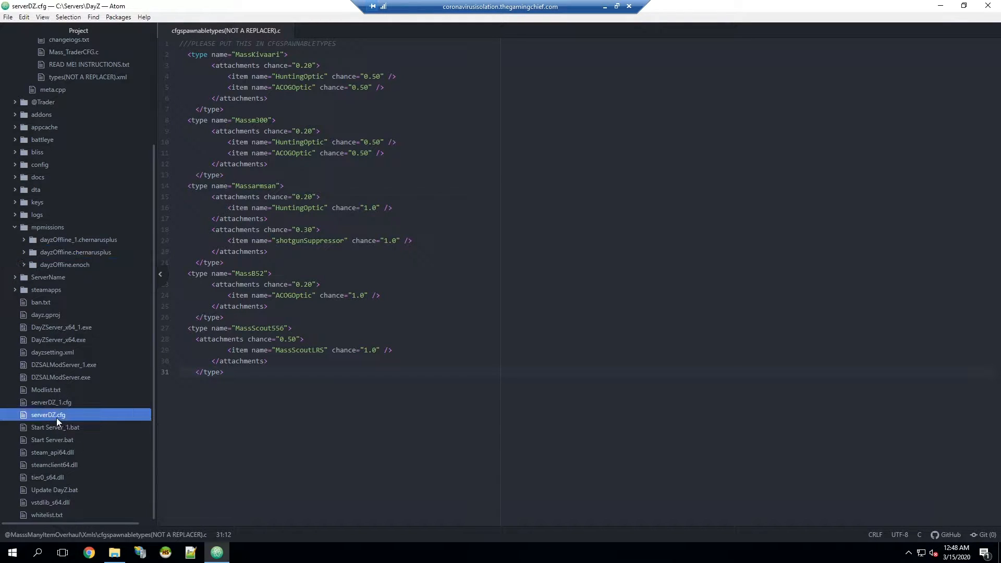
pyautogui.scroll(-9, 322, 342)
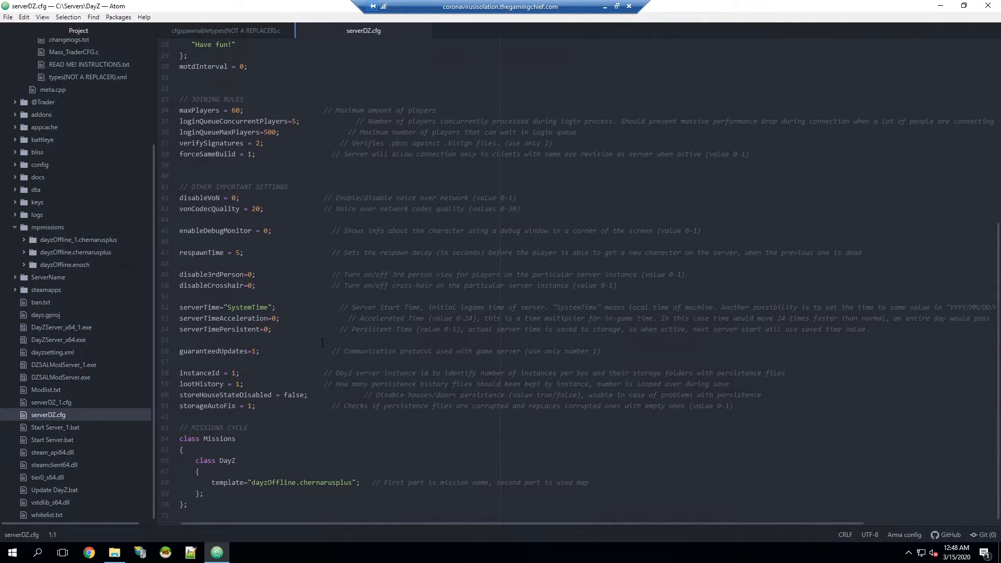
pyautogui.doubleClick(274, 482)
pyautogui.doubleClick(309, 482)
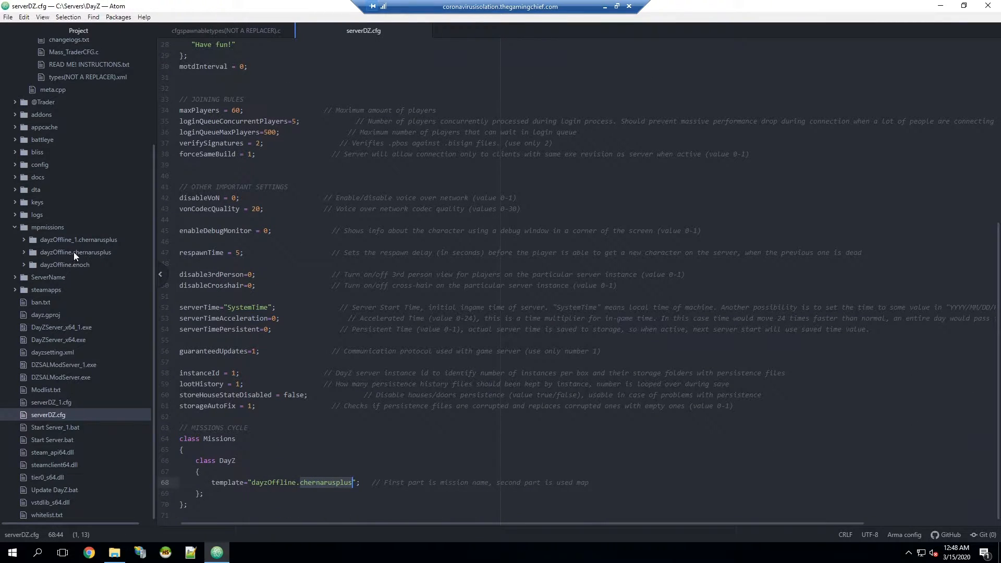
# Open cfgspawnabletypes.xml from the dayzOffline.chernarusplus folder and place it beside the mod's cfgspawnabletypes file.
pyautogui.click(25, 255)
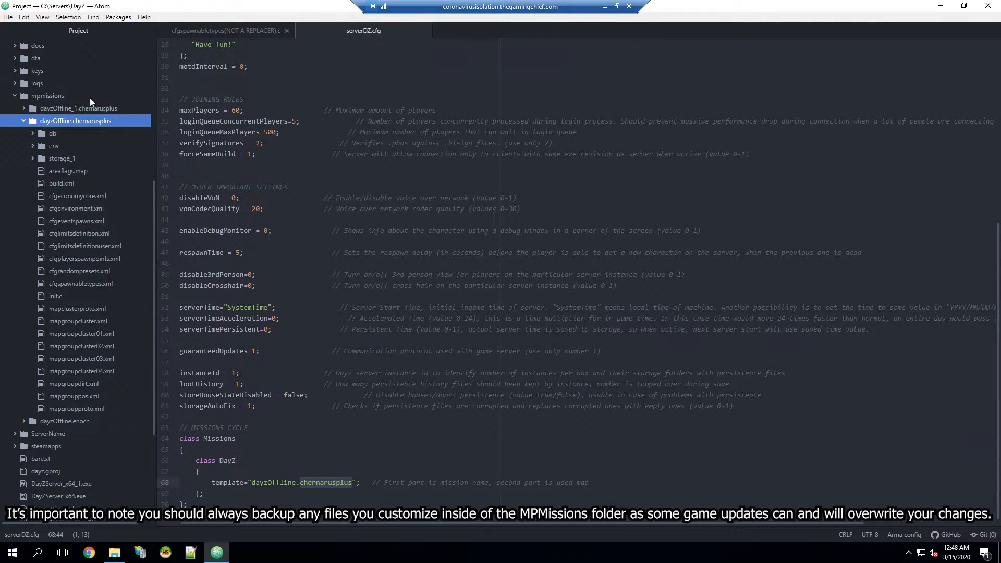
pyautogui.doubleClick(70, 284)
pyautogui.moveTo(468, 30); pyautogui.dragTo(233, 26)
# Copy all type entries below the header comment in cfgspawnabletypes(NOT A REPLACER).c, from MassKivaari through MassScout556.
pyautogui.click(232, 27)
pyautogui.moveTo(276, 376); pyautogui.dragTo(165, 51)
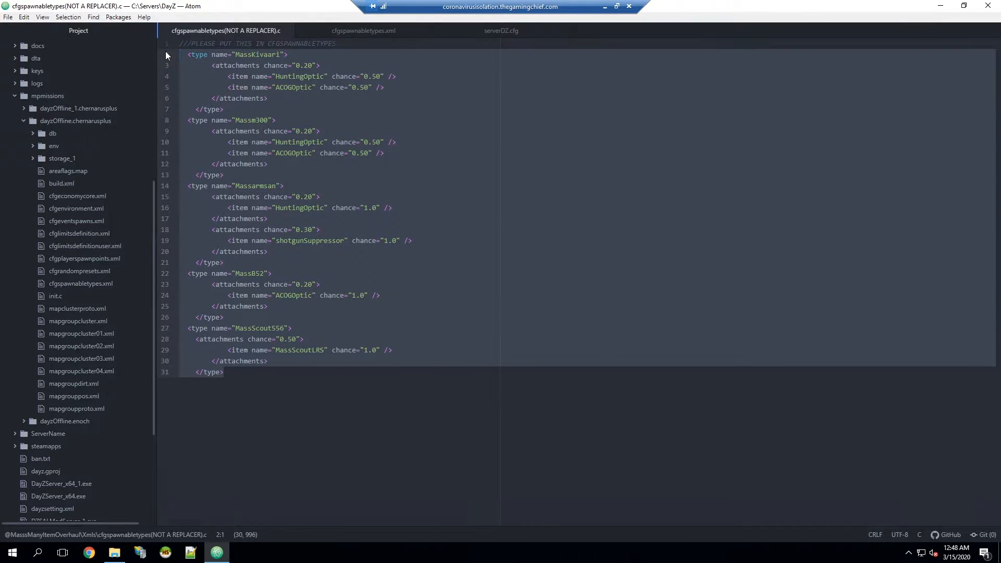
pyautogui.rightClick(294, 132)
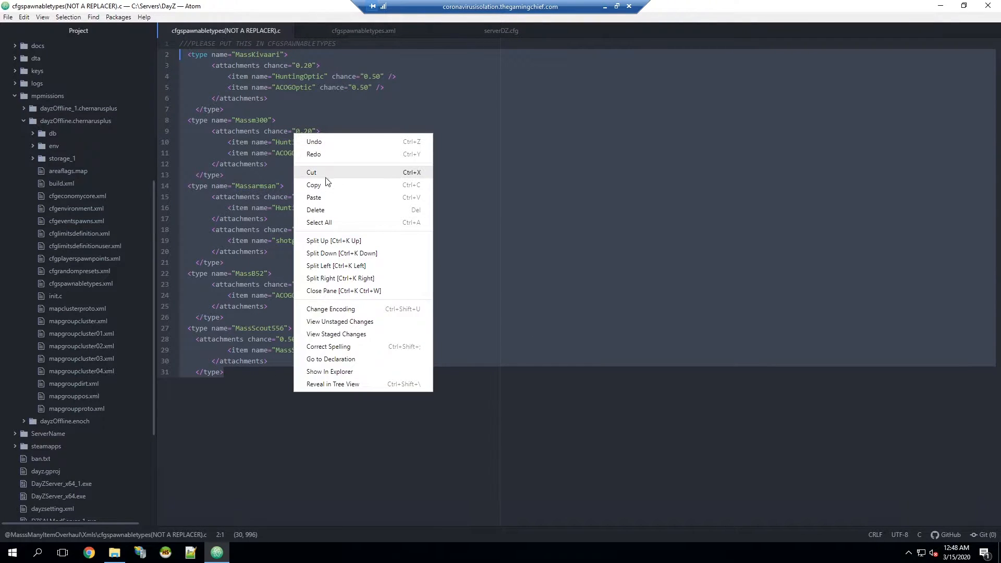
pyautogui.click(328, 185)
# Search the mission's cfgspawnabletypes.xml for the place where the regular item types end and the zombie section starts.
pyautogui.click(345, 35)
pyautogui.scroll(-20, 287, 354)
pyautogui.click(328, 305)
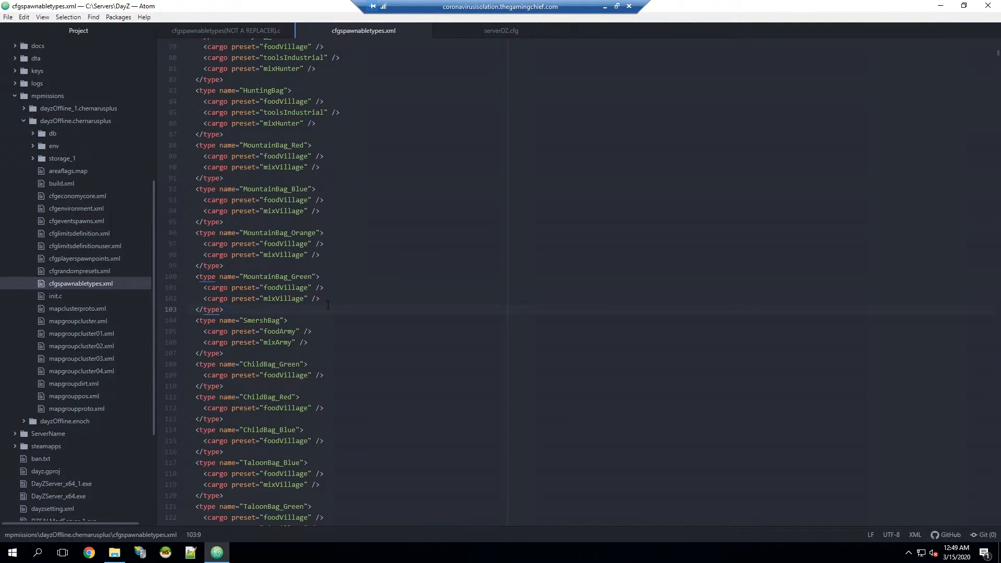
pyautogui.hotkey('ctrl', 'End')
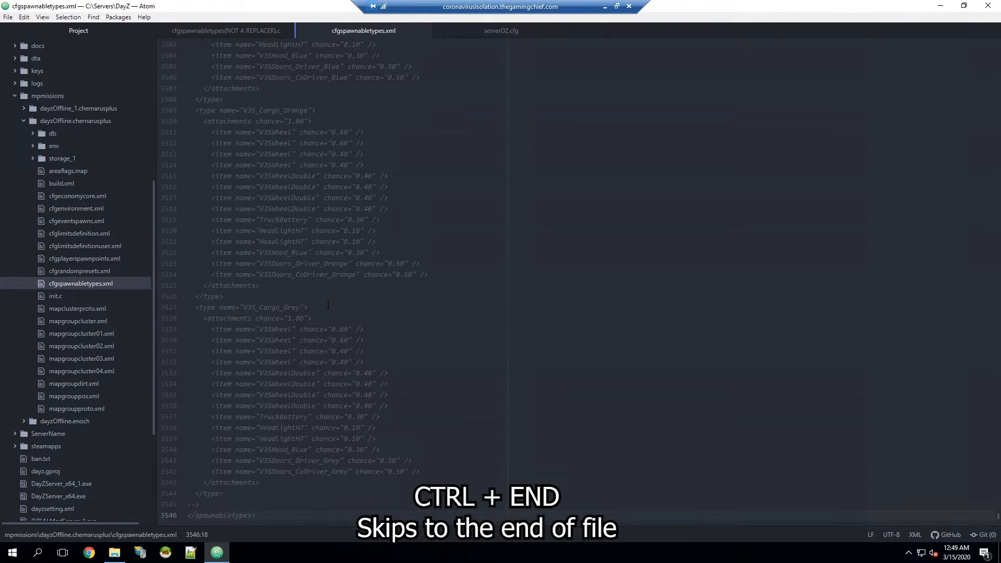
pyautogui.scroll(20, 209, 296)
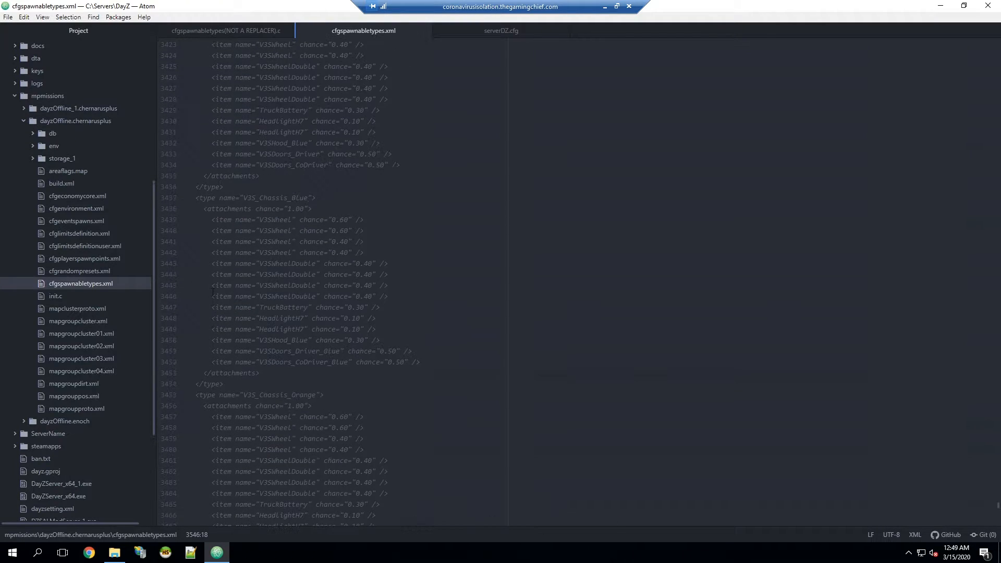
pyautogui.scroll(20, 211, 296)
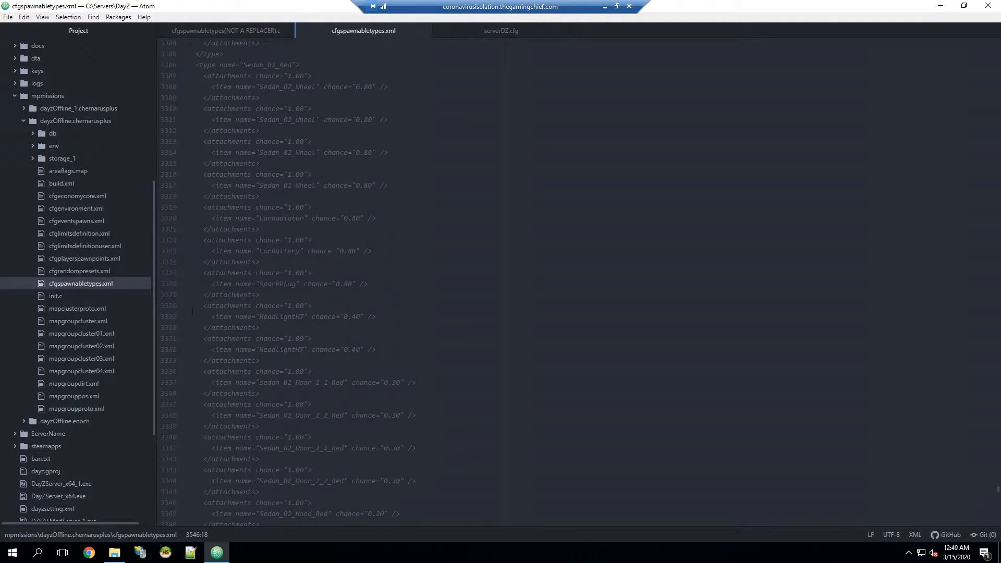
pyautogui.scroll(20, 192, 310)
pyautogui.moveTo(287, 311); pyautogui.dragTo(318, 3)
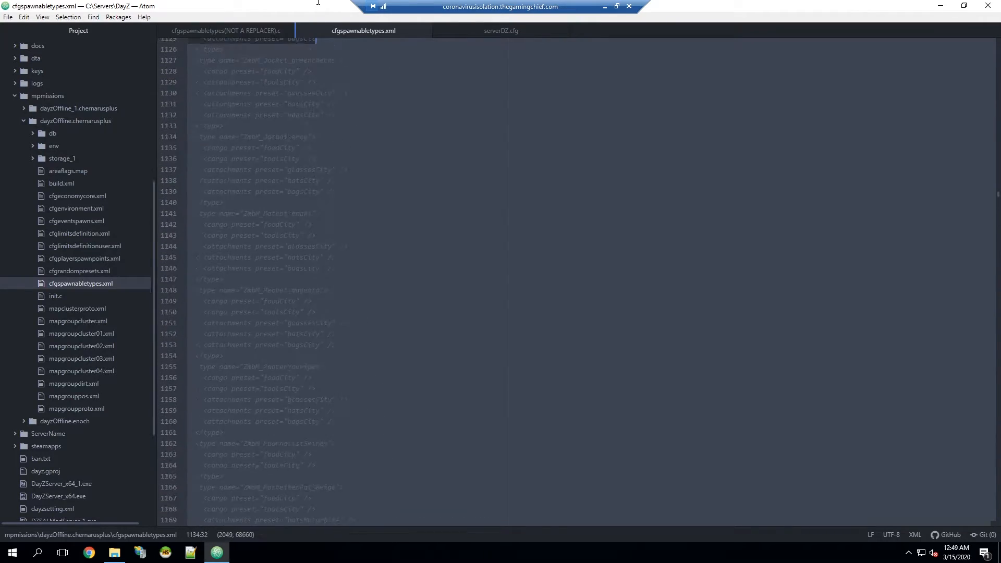
pyautogui.moveTo(318, 2); pyautogui.dragTo(315, 3)
pyautogui.scroll(-11, 365, 334)
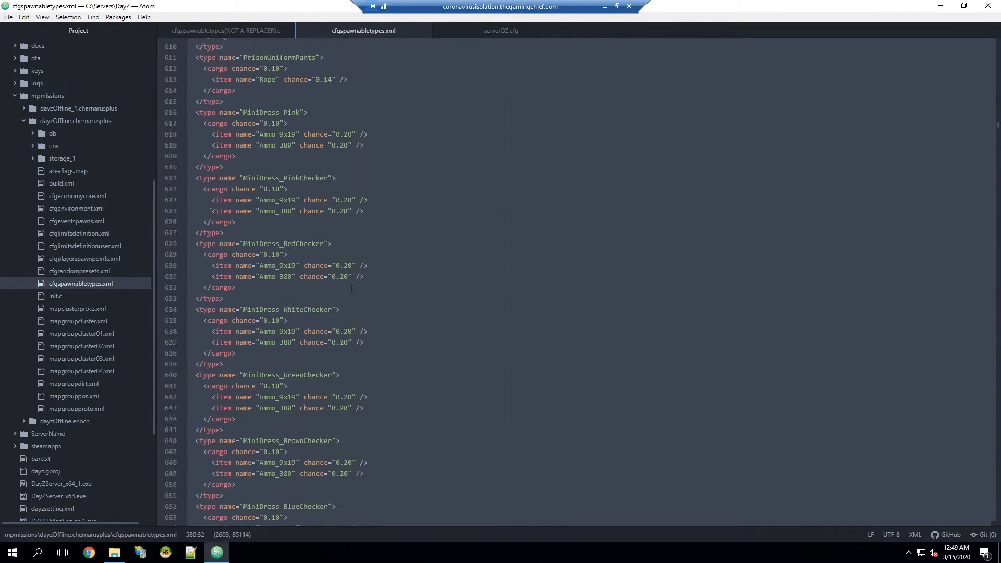
pyautogui.click(336, 284)
pyautogui.scroll(-11, 374, 299)
pyautogui.scroll(-11, 376, 298)
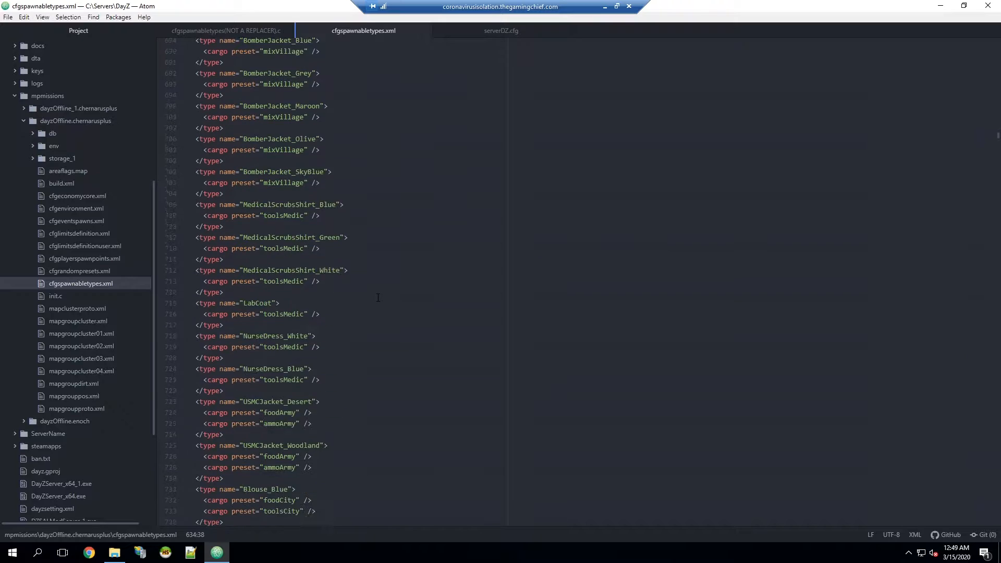
pyautogui.scroll(-4, 378, 298)
# Paste the mod's type entries on new lines between the NBCJacketGray type and the START OF ZOMBIES comment.
pyautogui.click(272, 200)
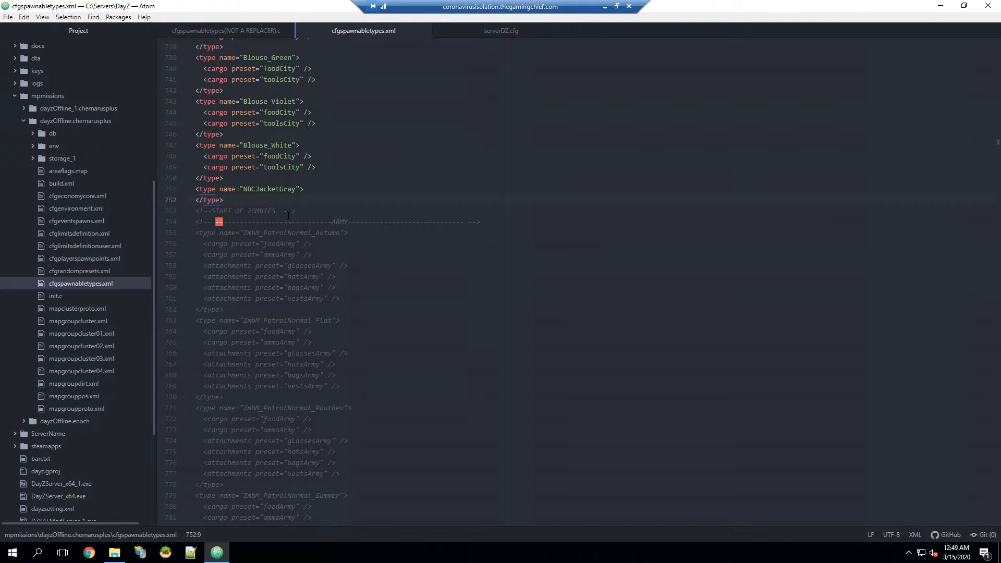
pyautogui.press('Return')
pyautogui.press('Return')
pyautogui.press('Return')
pyautogui.press('Up')
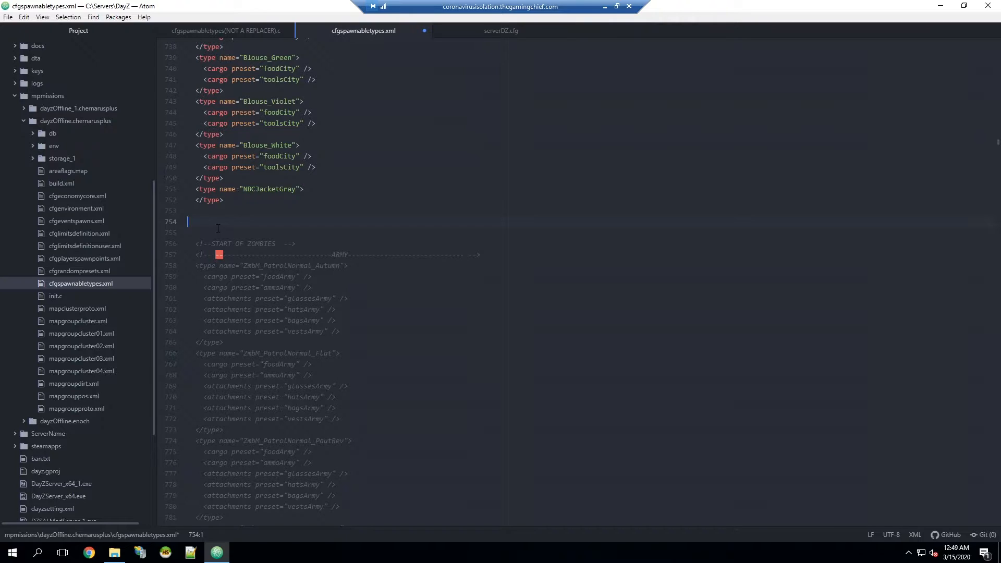
pyautogui.hotkey('ctrl', 'v')
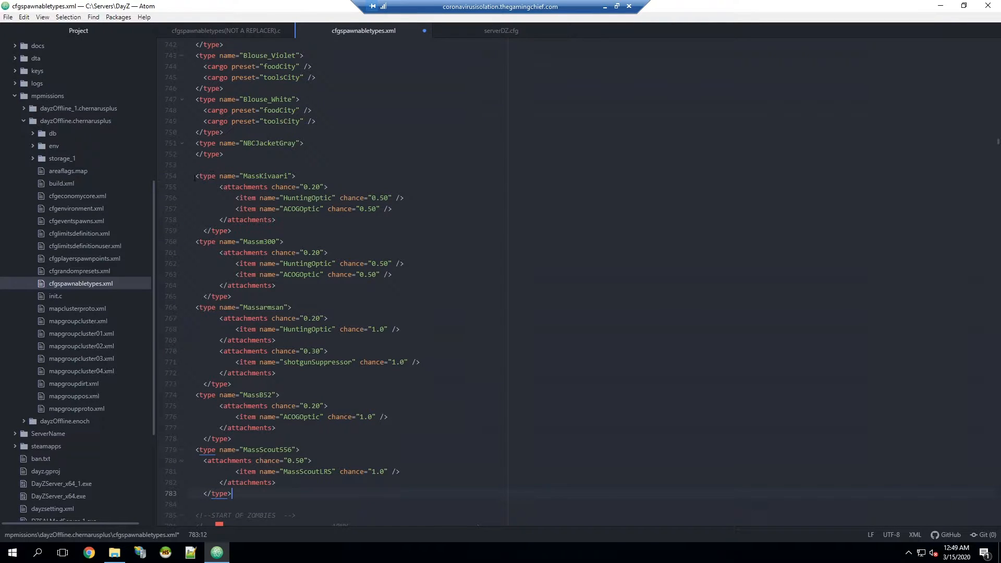
# Check that the pasted entries start after the closing tag of NBCJacketGray and end with their own closing type tag.
pyautogui.click(207, 155)
pyautogui.moveTo(189, 156); pyautogui.dragTo(225, 157)
pyautogui.click(228, 157)
pyautogui.press('Up')
pyautogui.press('Up')
pyautogui.press('Down')
pyautogui.press('Down')
pyautogui.click(200, 176)
pyautogui.scroll(-2, 237, 234)
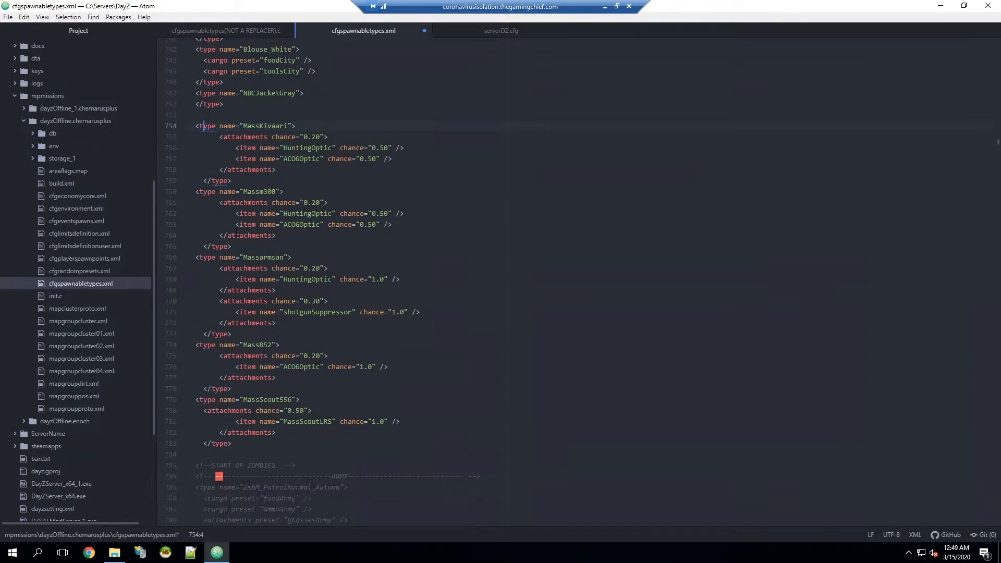
pyautogui.click(219, 443)
# Close all open files and open types(NOT A REPLACER).xml from the mod's Xmls folder.
pyautogui.scroll(-2, 416, 239)
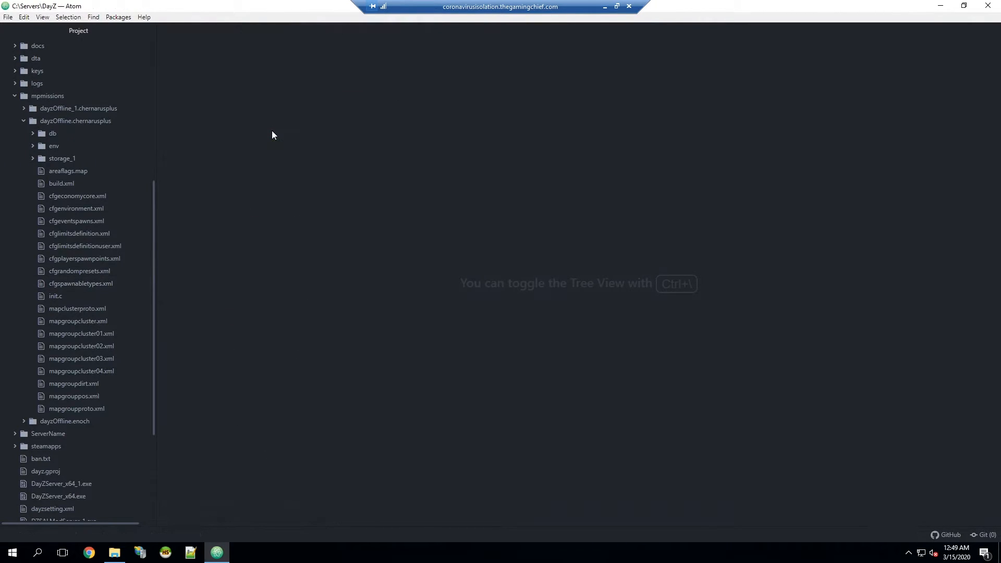
pyautogui.scroll(5, 79, 275)
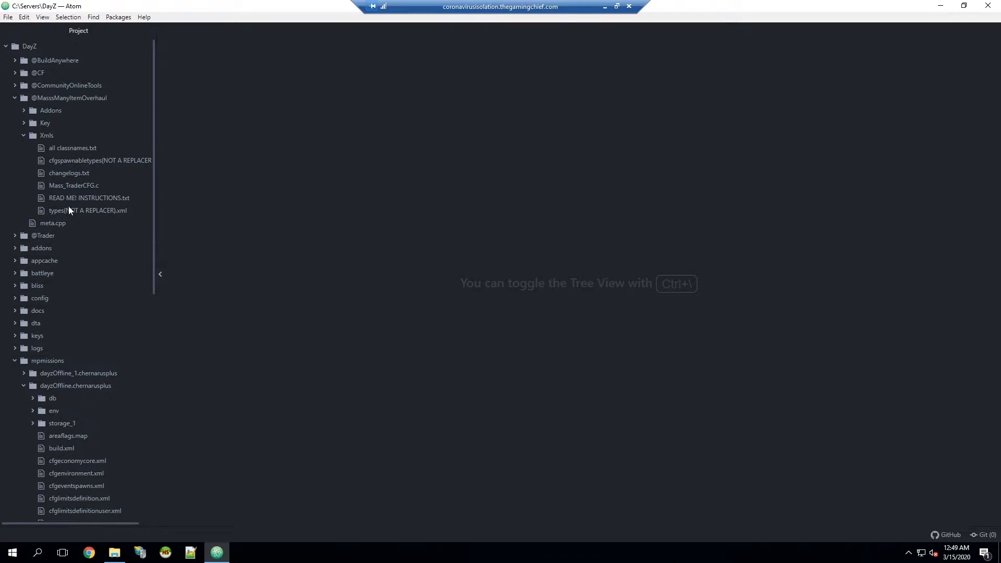
pyautogui.click(92, 211)
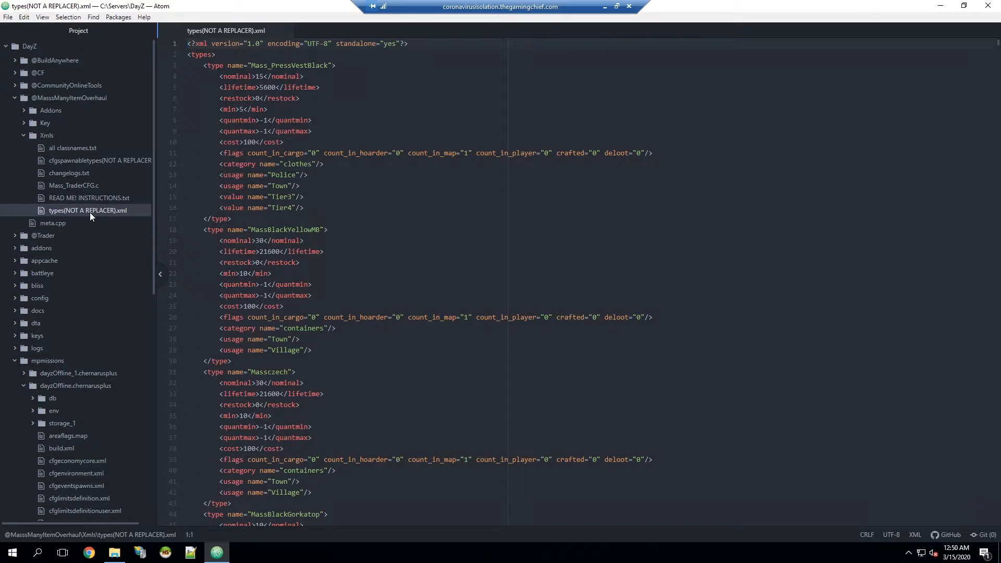
# Look through the mod's types(NOT A REPLACER).xml and copy its entire contents.
pyautogui.scroll(-15, 455, 371)
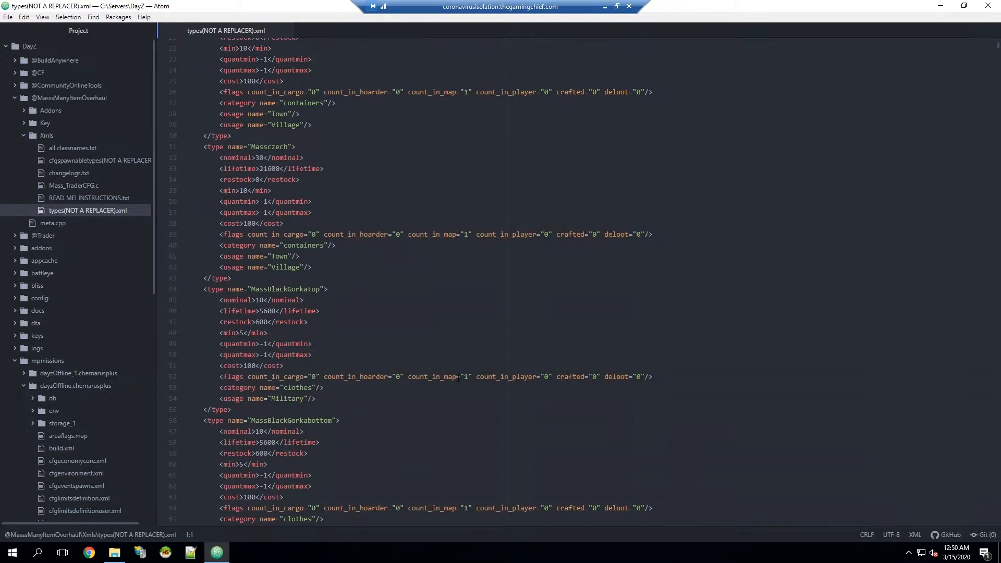
pyautogui.scroll(-2, 462, 374)
pyautogui.scroll(15, 460, 375)
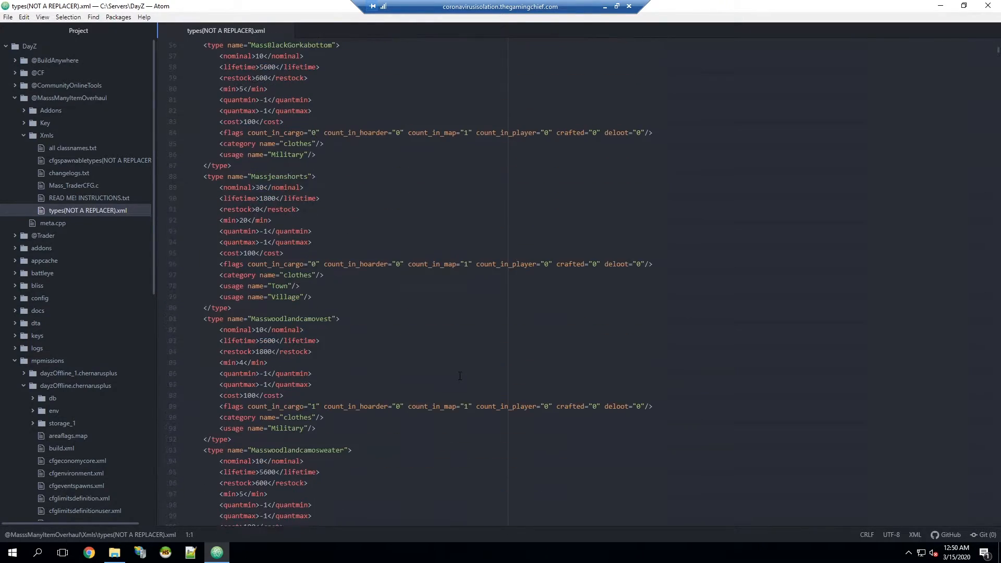
pyautogui.scroll(3, 460, 376)
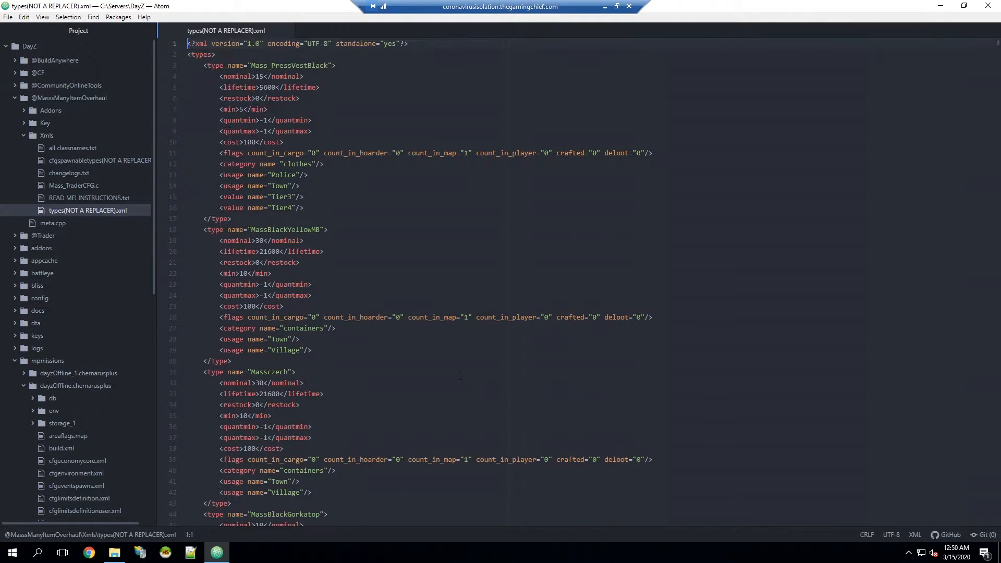
pyautogui.click(292, 66)
pyautogui.hotkey('ctrl', 'a')
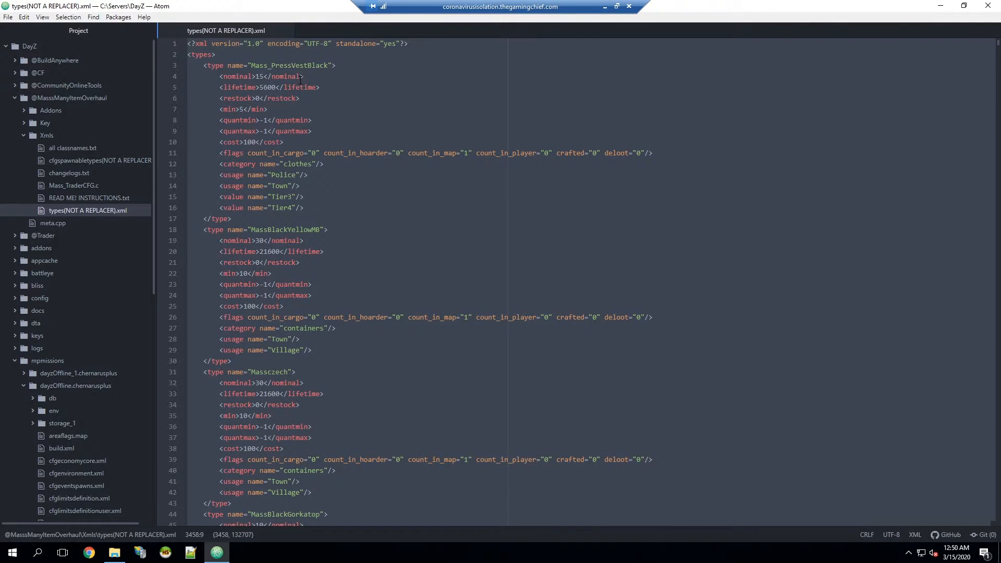
pyautogui.rightClick(301, 78)
pyautogui.click(348, 134)
# Open types.xml from the db folder of dayzOffline.chernarusplus and go to the end of the file.
pyautogui.scroll(-3, 91, 427)
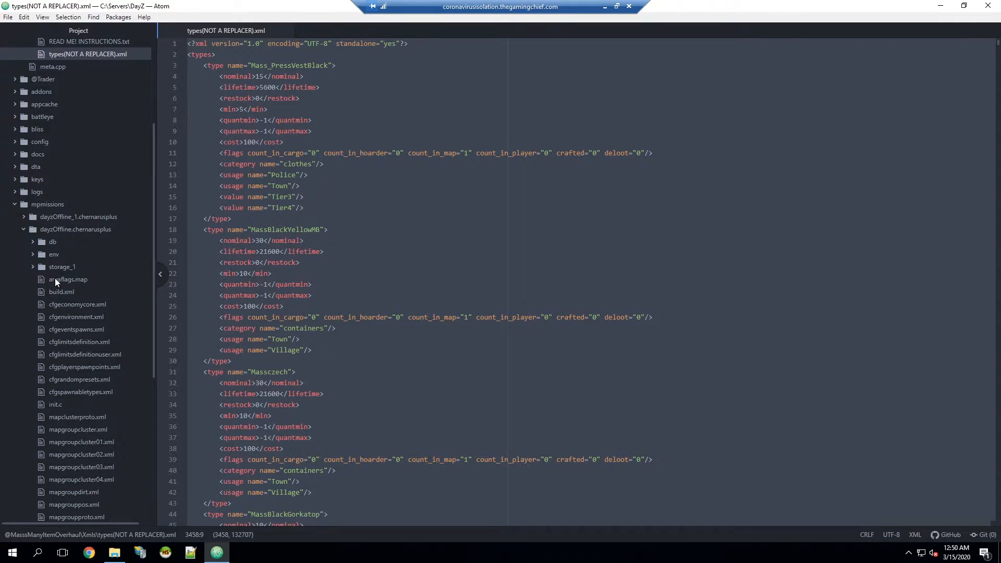
pyautogui.scroll(3, 56, 279)
pyautogui.scroll(-3, 76, 339)
pyautogui.click(36, 242)
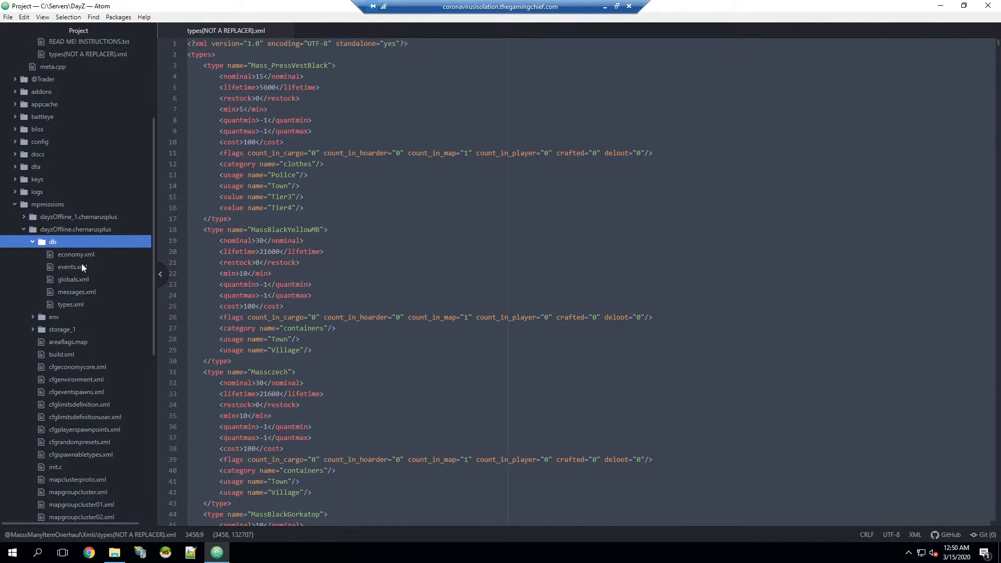
pyautogui.click(77, 304)
pyautogui.scroll(-7, 424, 103)
pyautogui.click(427, 146)
pyautogui.click(435, 234)
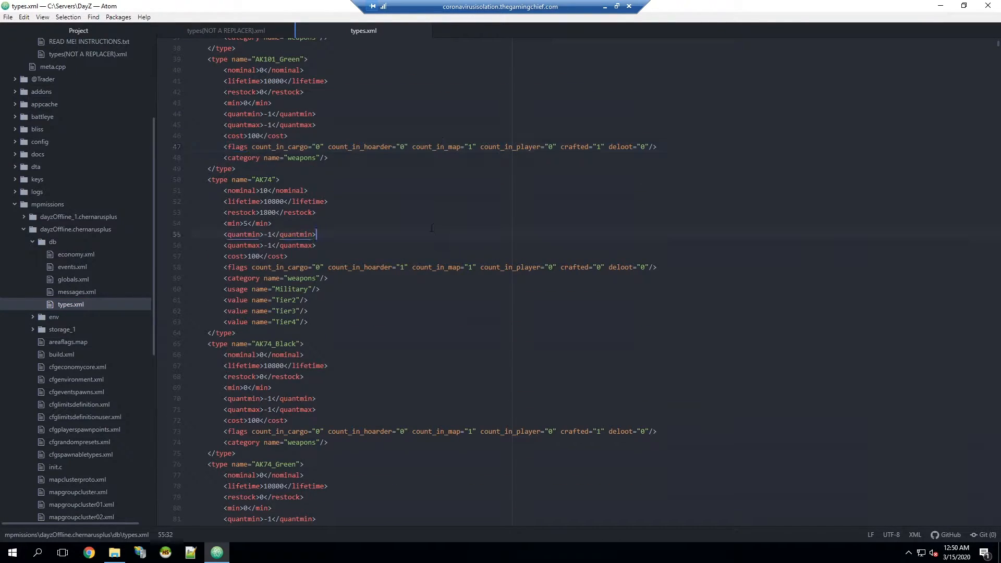
pyautogui.scroll(-3, 435, 231)
pyautogui.click(428, 191)
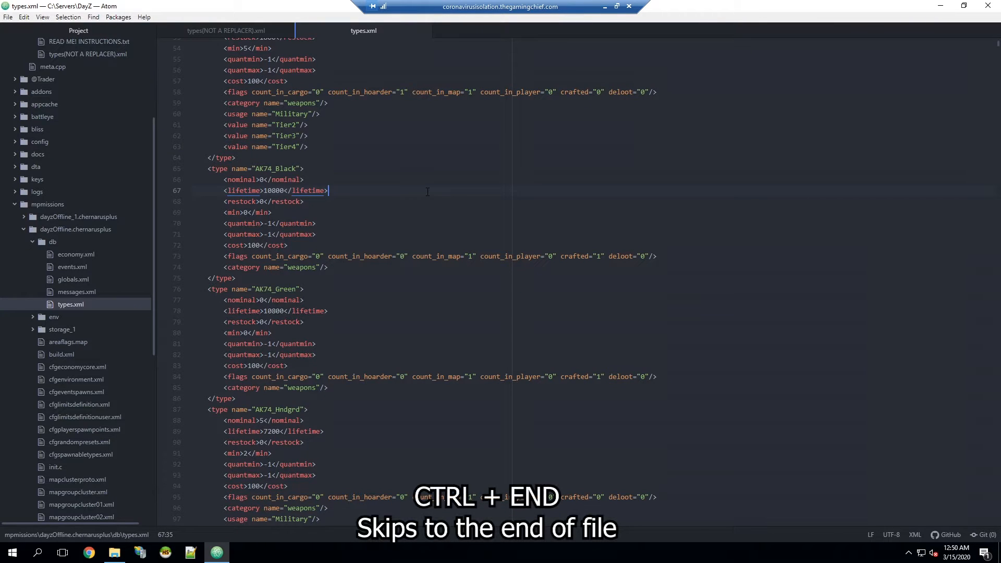
pyautogui.hotkey('ctrl', 'End')
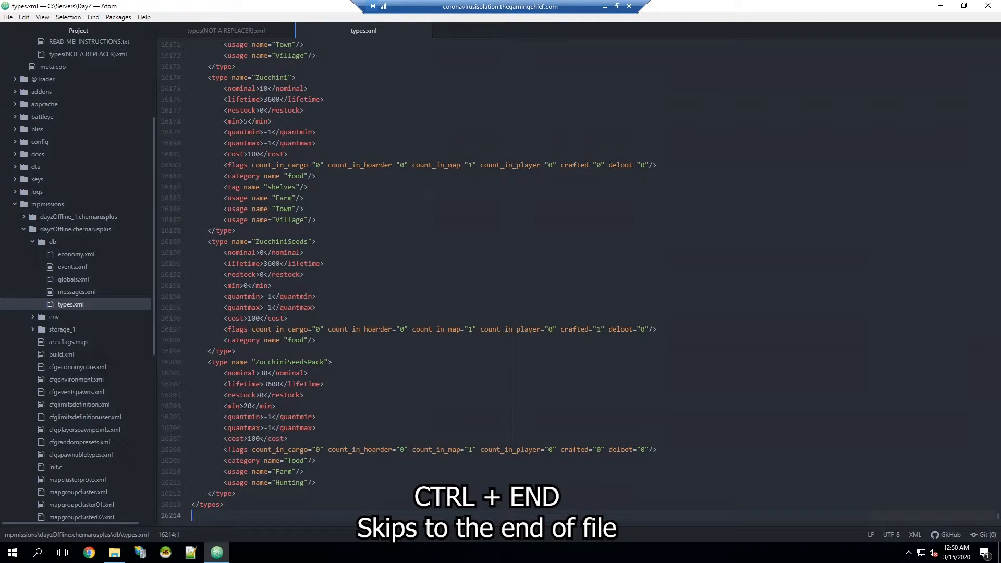
# Paste the copied mod types on a new line between the ZucchiniSeedsPack entry and the closing types tag.
pyautogui.click(273, 494)
pyautogui.click(228, 503)
pyautogui.moveTo(225, 504); pyautogui.dragTo(179, 505)
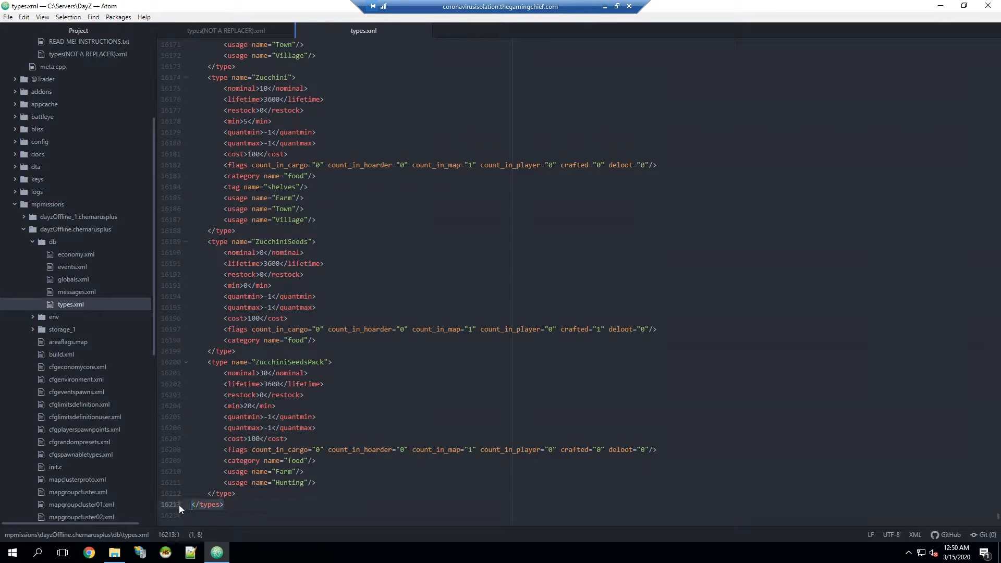
pyautogui.moveTo(248, 493); pyautogui.dragTo(200, 362)
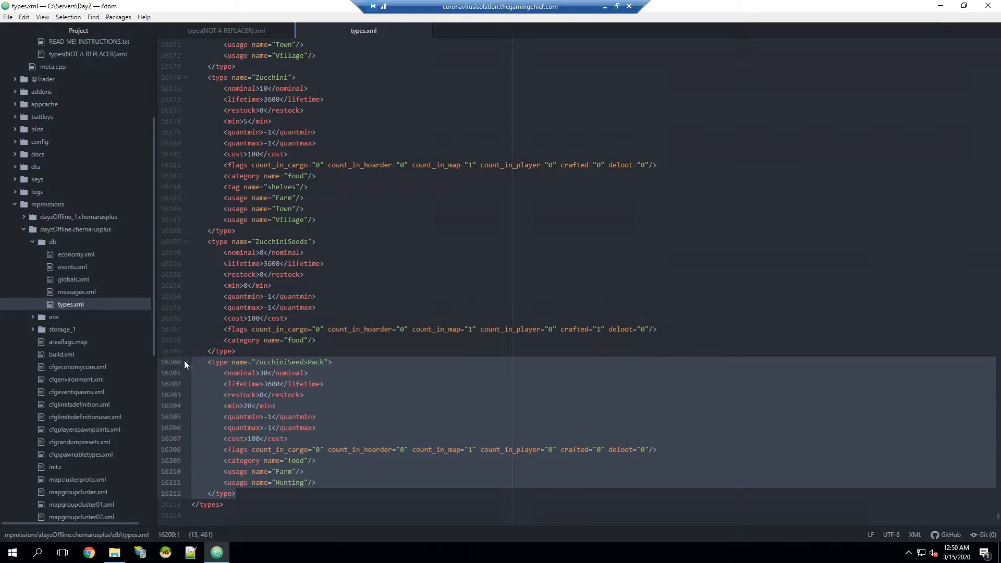
pyautogui.click(244, 495)
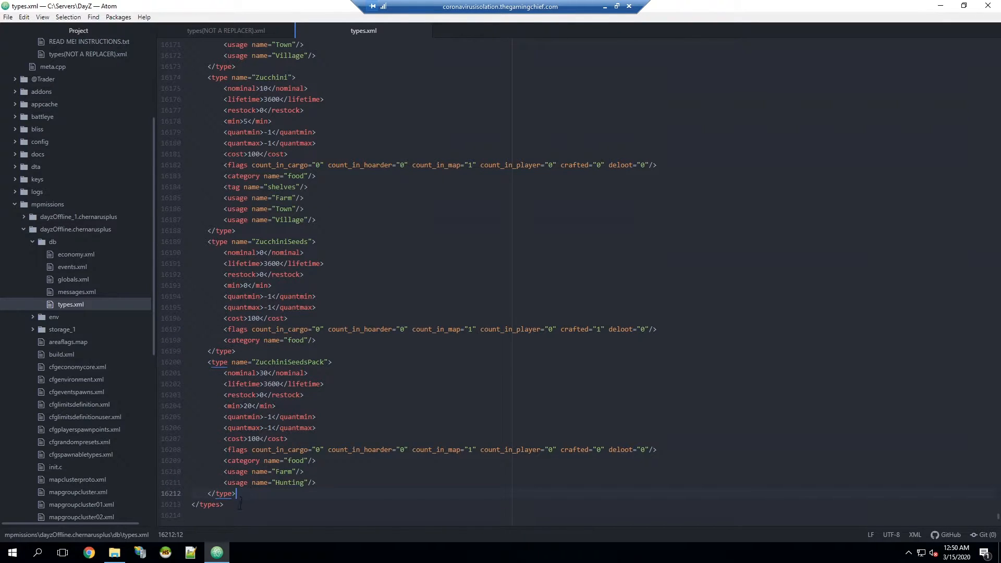
pyautogui.press('Return')
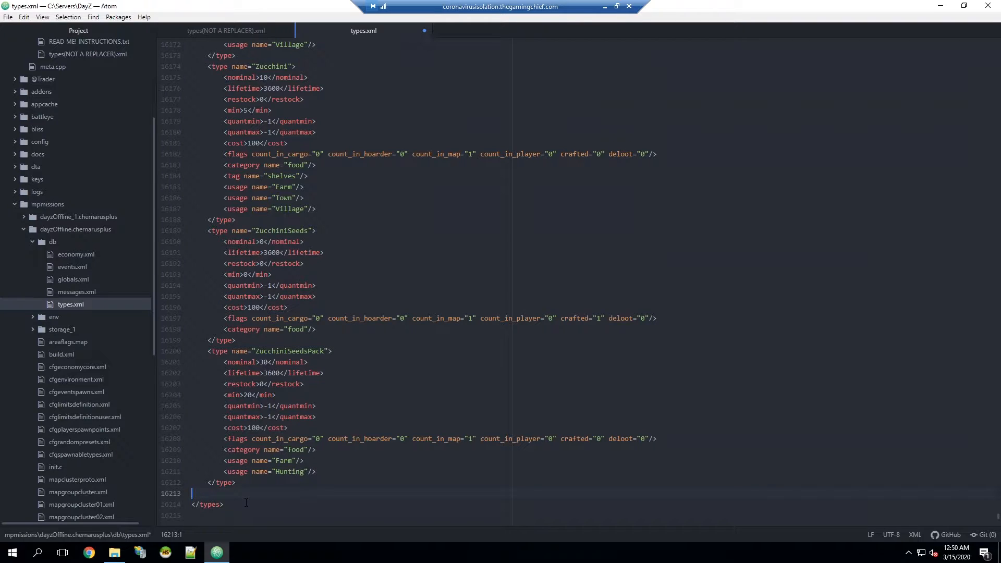
pyautogui.hotkey('ctrl', 'v')
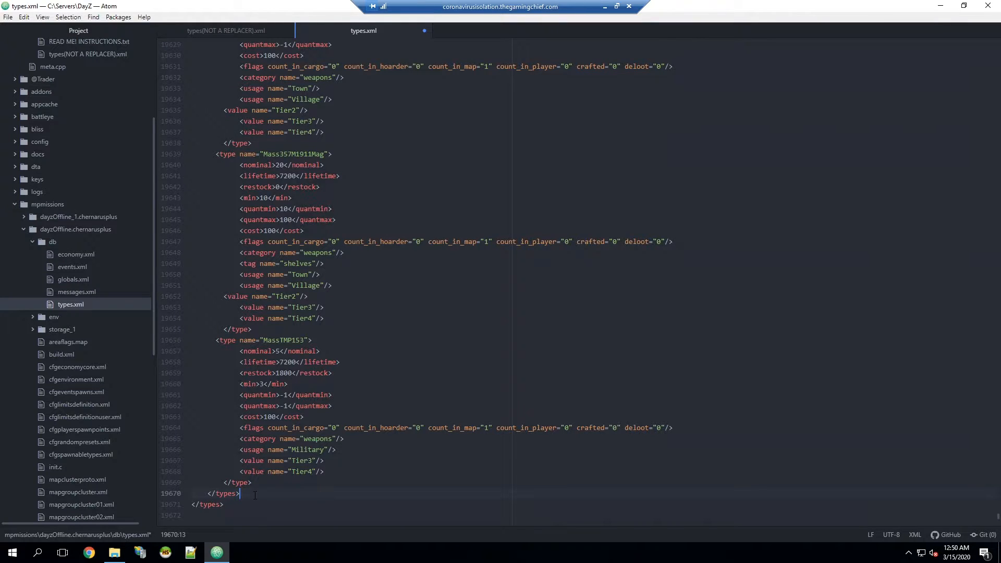
# Compare with the mod file's opening types tag and delete the extra closing types tag after the pasted MassTMP153 entry.
pyautogui.click(221, 30)
pyautogui.click(191, 54)
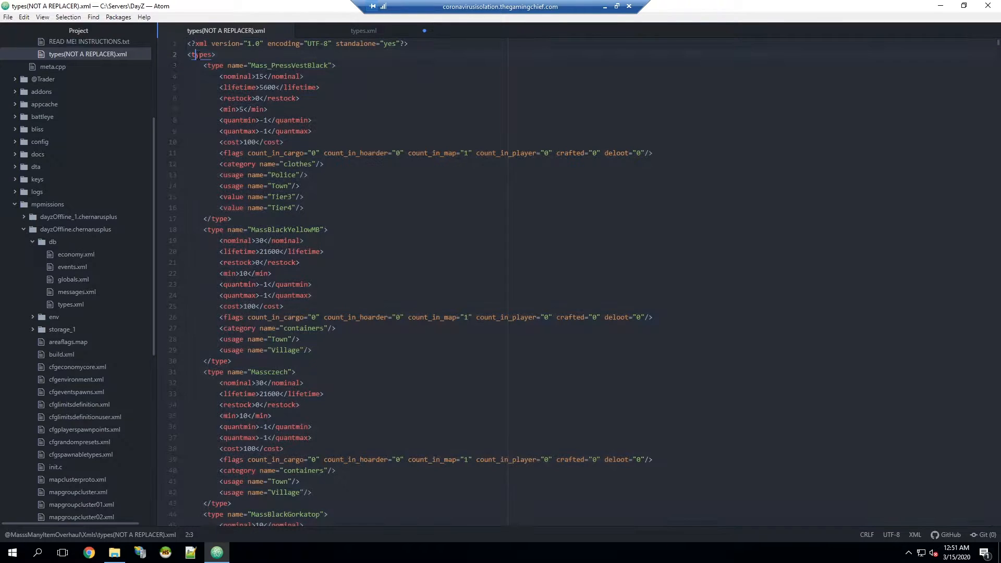
pyautogui.moveTo(216, 54); pyautogui.dragTo(178, 52)
pyautogui.click(342, 32)
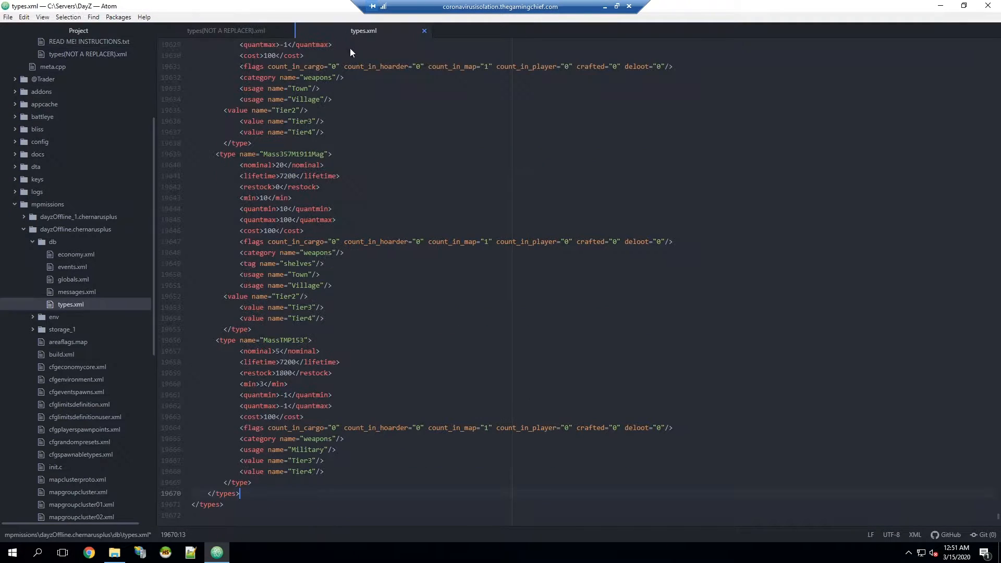
pyautogui.moveTo(189, 497); pyautogui.dragTo(180, 502)
pyautogui.press('BackSpace')
pyautogui.press('BackSpace')
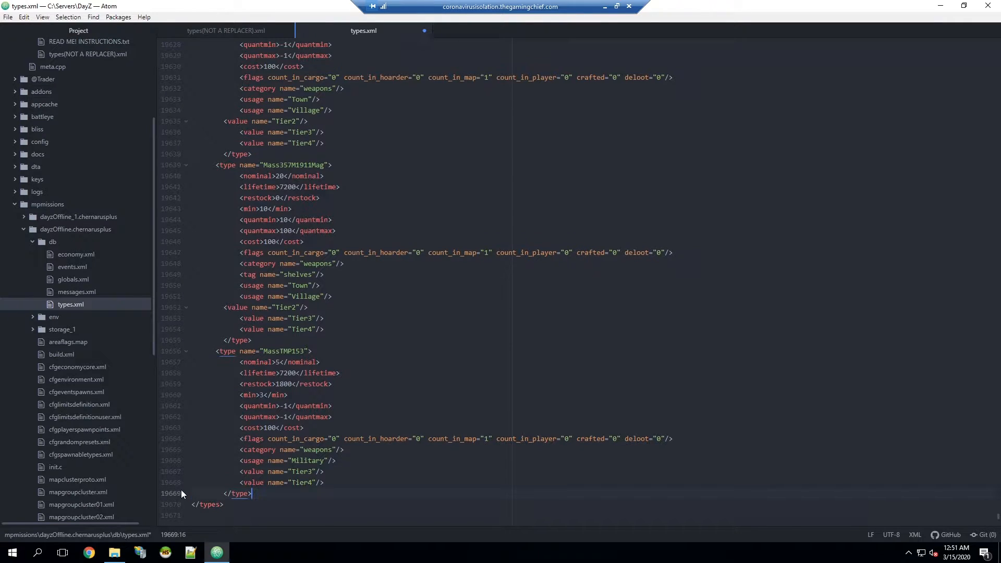
# Search the mission's types.xml for version="1.0" encoding="UTF-8" standalo to locate the pasted XML declaration.
pyautogui.click(237, 31)
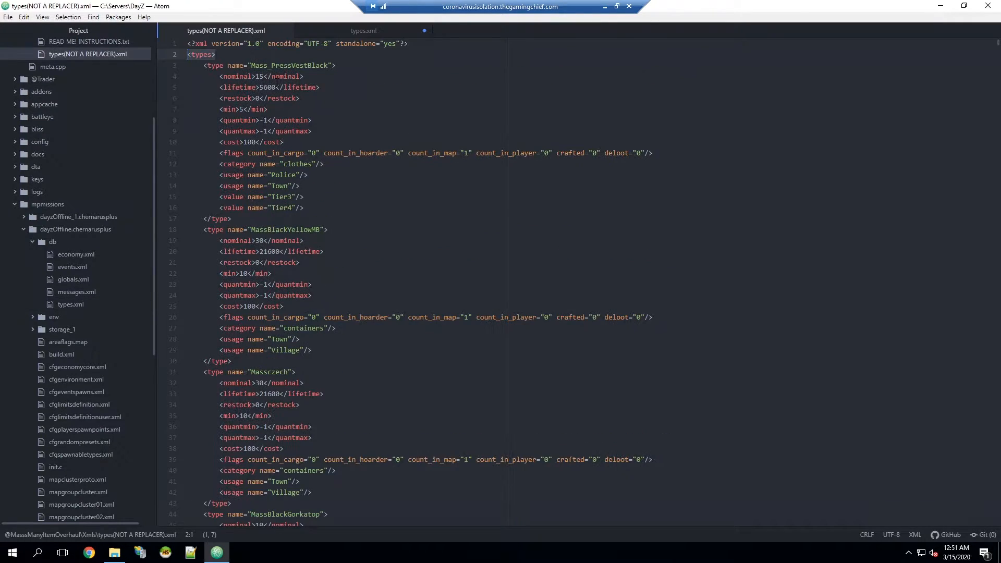
pyautogui.moveTo(211, 41); pyautogui.dragTo(367, 44)
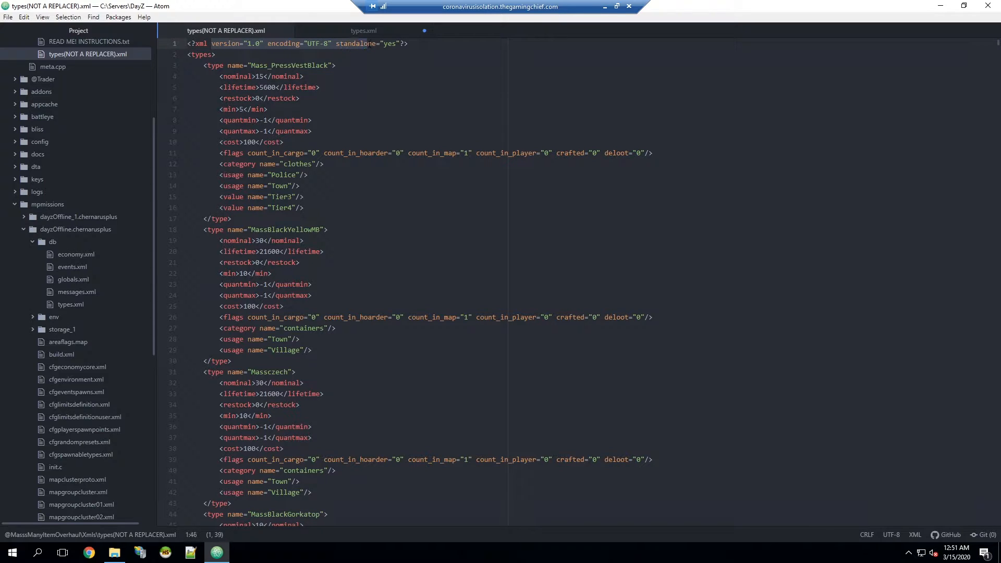
pyautogui.click(356, 31)
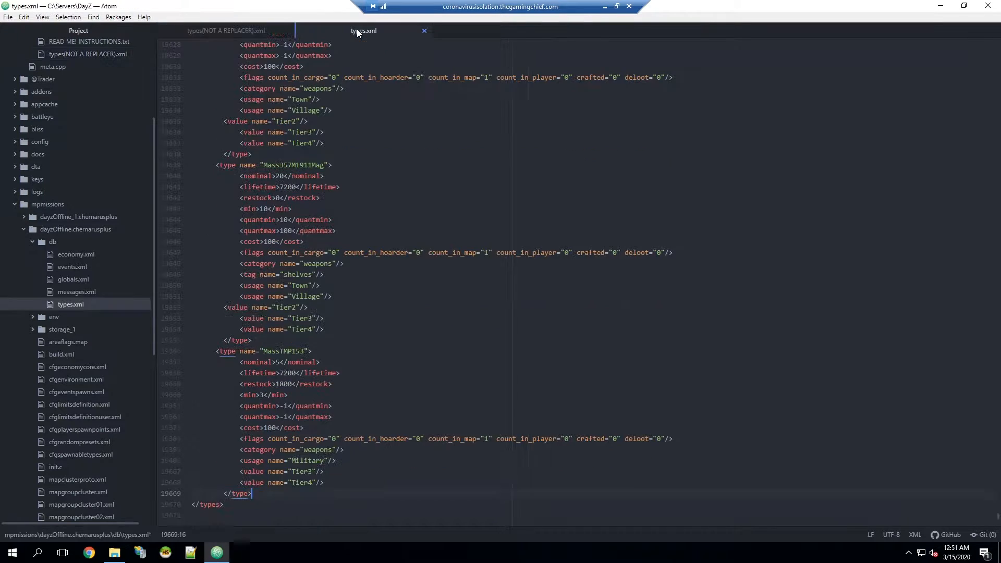
pyautogui.click(256, 36)
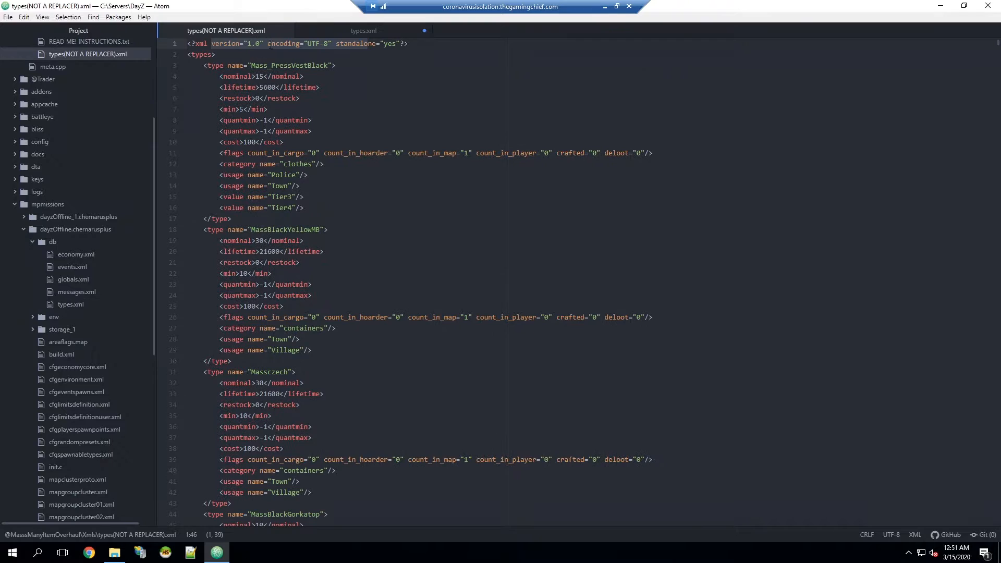
pyautogui.click(383, 35)
pyautogui.hotkey('ctrl', 'f')
pyautogui.hotkey('ctrl', 'v')
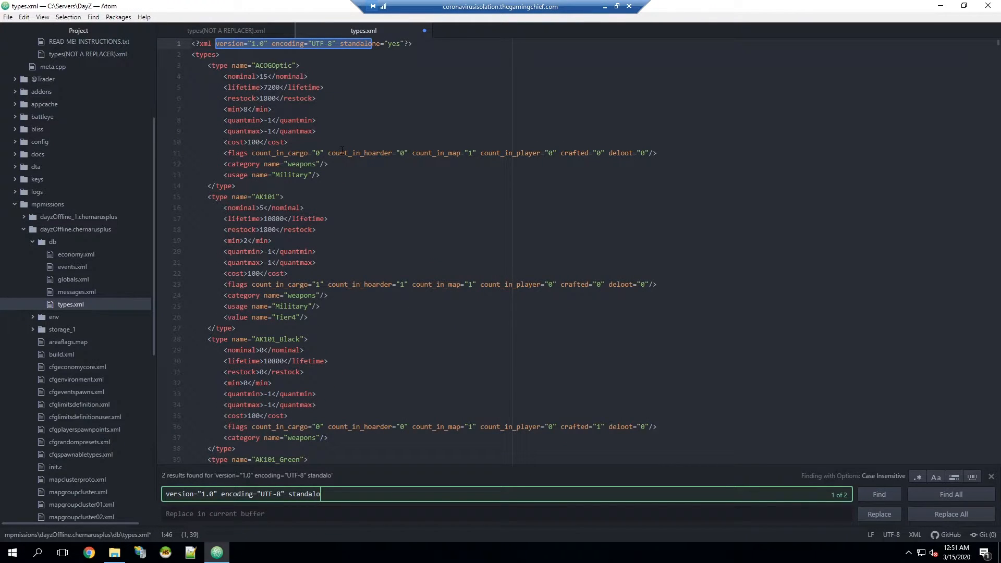
pyautogui.press('Return')
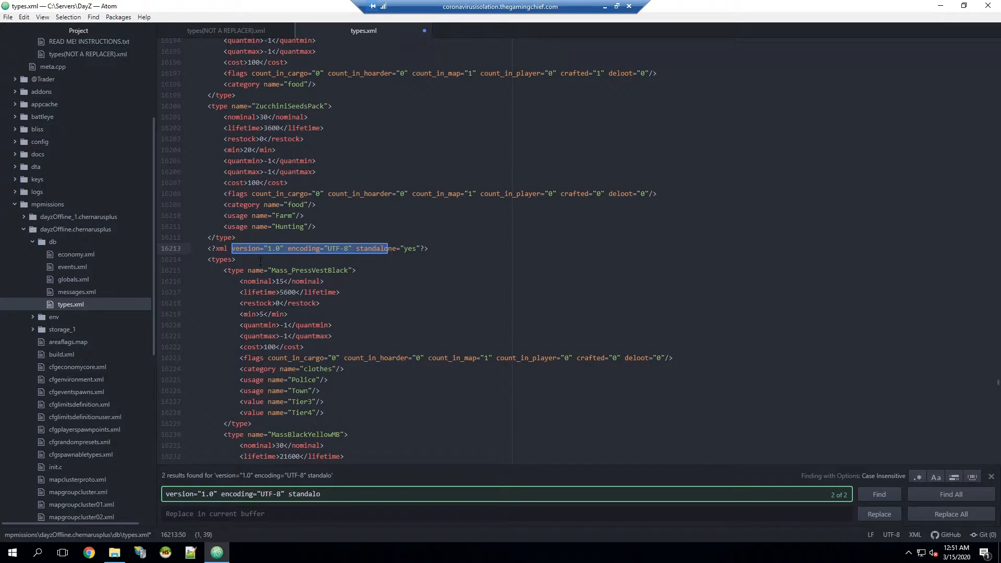
# Delete the pasted XML declaration, the opening types tag and the leftover blank line above Mass_PressVestBlack.
pyautogui.click(262, 259)
pyautogui.moveTo(262, 259); pyautogui.dragTo(142, 251)
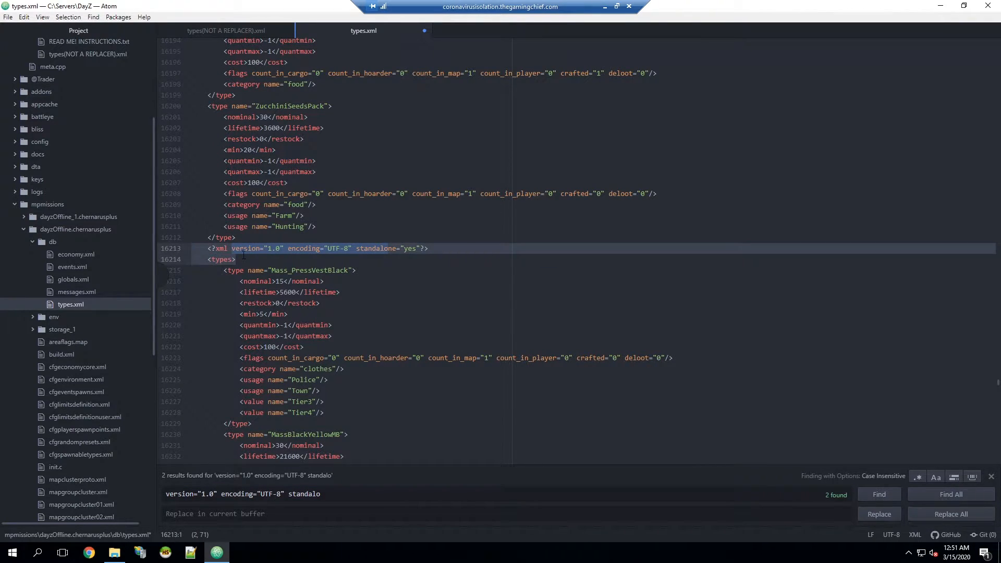
pyautogui.press('BackSpace')
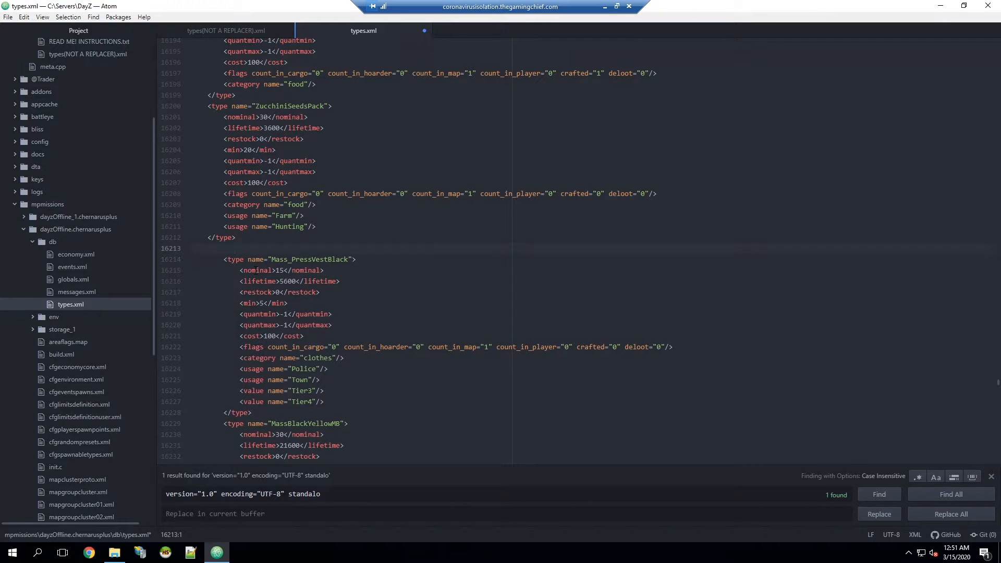
pyautogui.press('BackSpace')
pyautogui.click(216, 250)
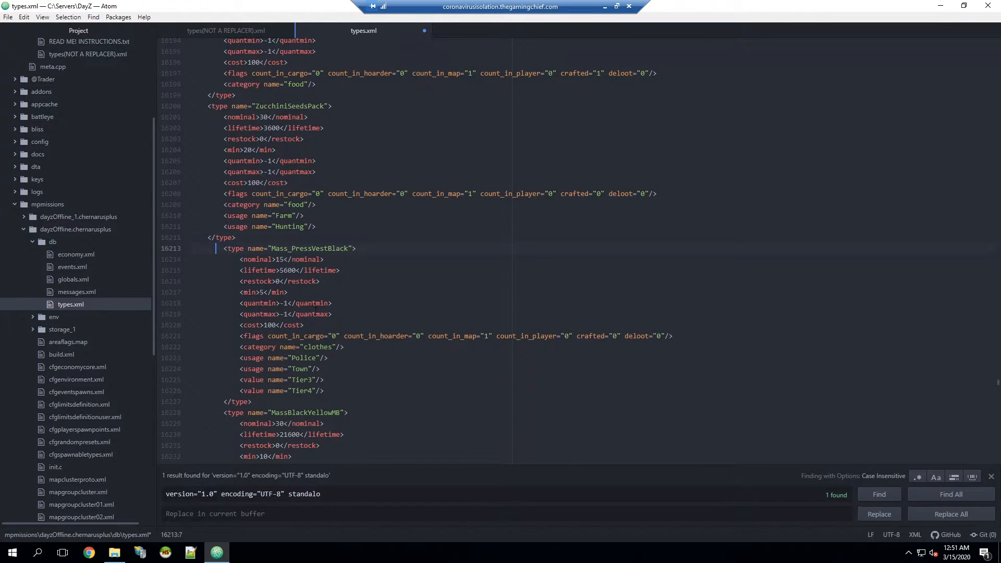
# Check the transition from ZucchiniSeedsPack to the pasted Mass_PressVestBlack entry and save types.xml.
pyautogui.scroll(-3, 254, 277)
pyautogui.scroll(3, 254, 276)
pyautogui.moveTo(224, 248); pyautogui.dragTo(228, 248)
pyautogui.click(228, 248)
pyautogui.scroll(-3, 347, 301)
pyautogui.scroll(-3, 347, 302)
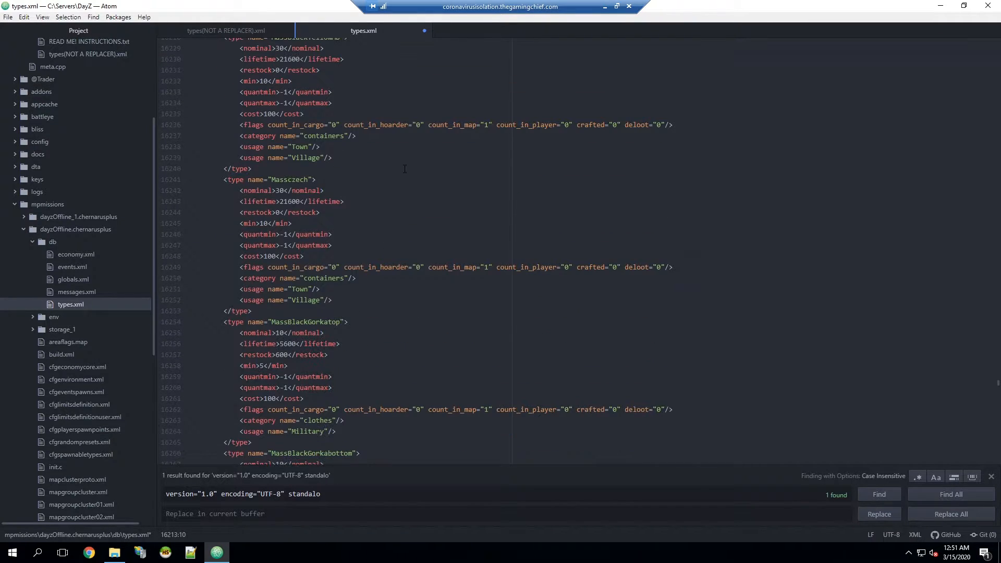
pyautogui.scroll(7, 354, 371)
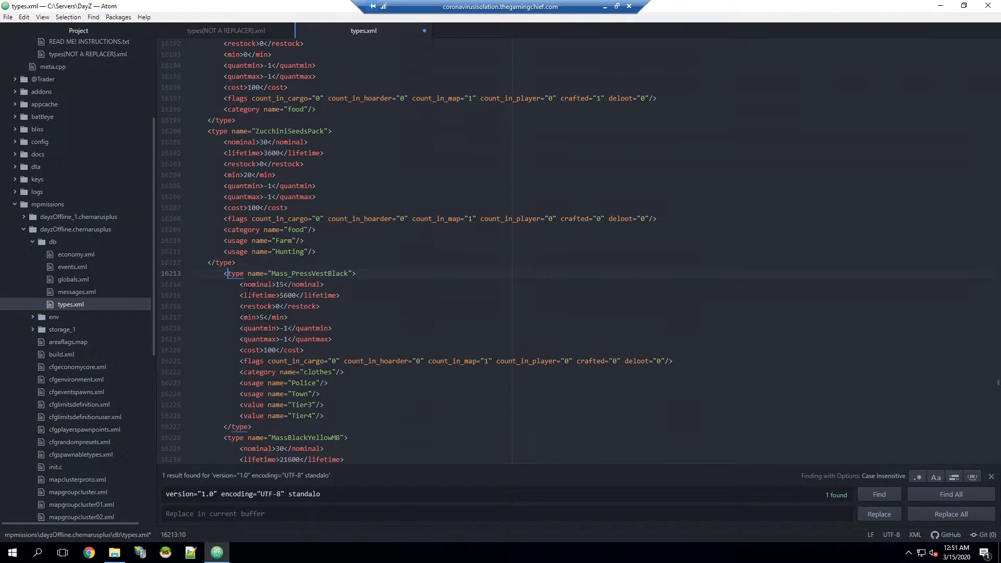
pyautogui.click(217, 276)
pyautogui.hotkey('ctrl', 's')
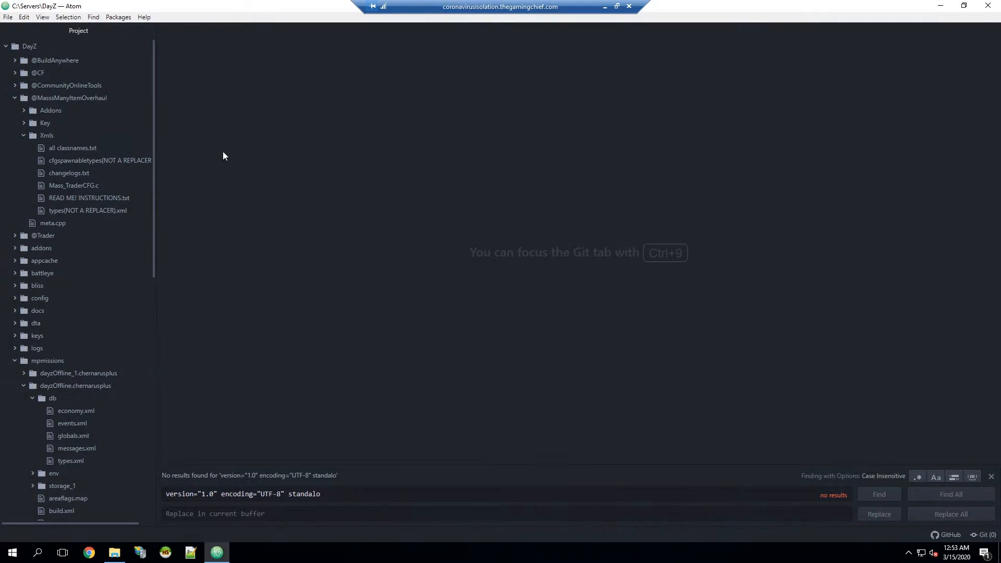
# Open Mass_TraderCFG.c from the mod's Xmls folder and look through its trader item list and prices.
pyautogui.click(78, 186)
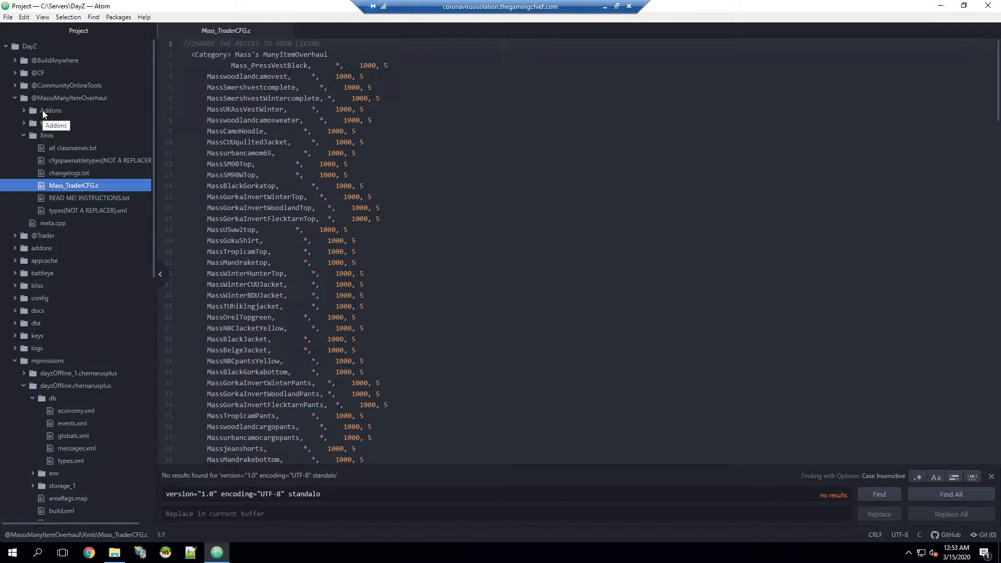
pyautogui.click(303, 87)
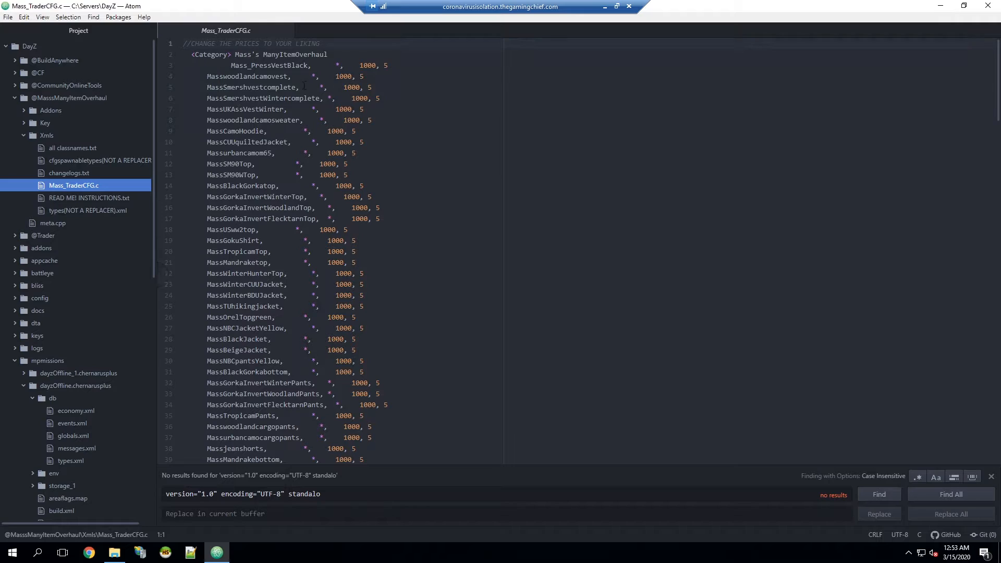
pyautogui.doubleClick(257, 87)
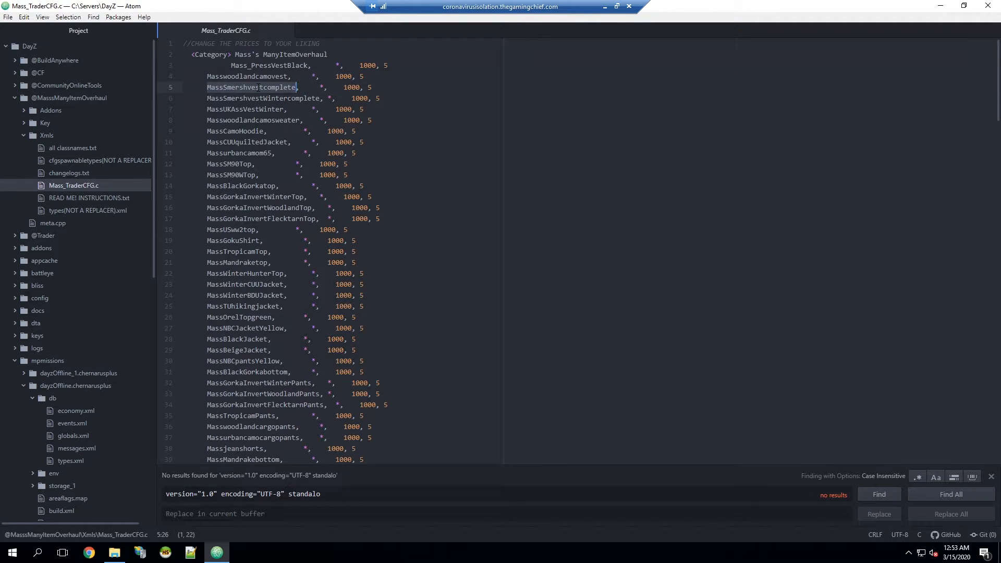
pyautogui.scroll(-20, 237, 219)
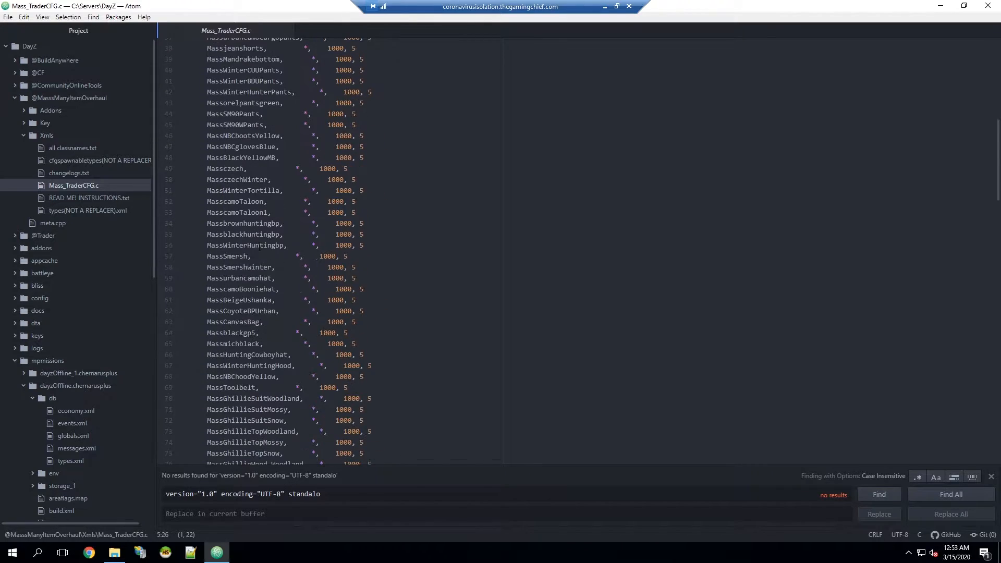
pyautogui.scroll(-6, 321, 242)
pyautogui.scroll(20, 338, 269)
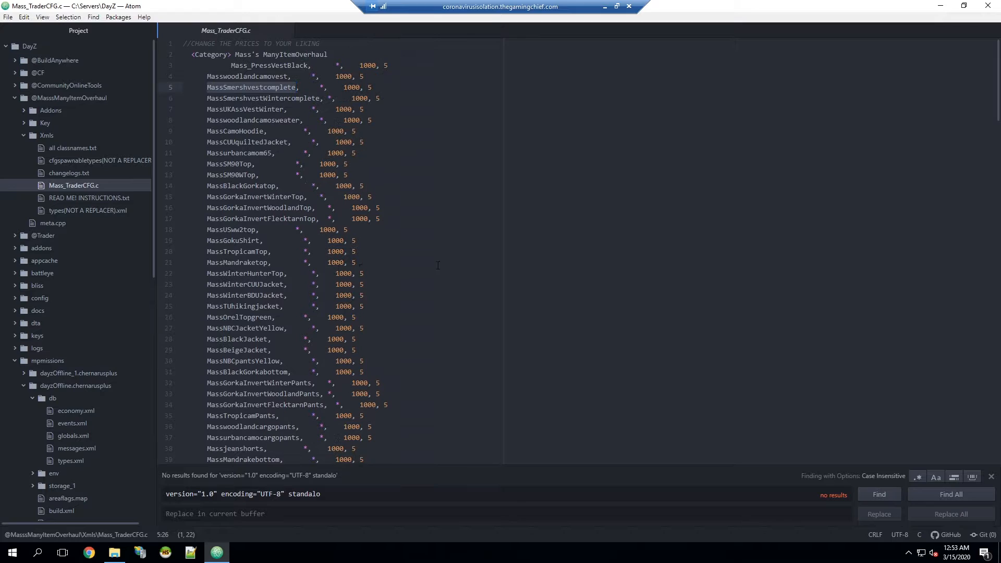
pyautogui.scroll(-20, 445, 238)
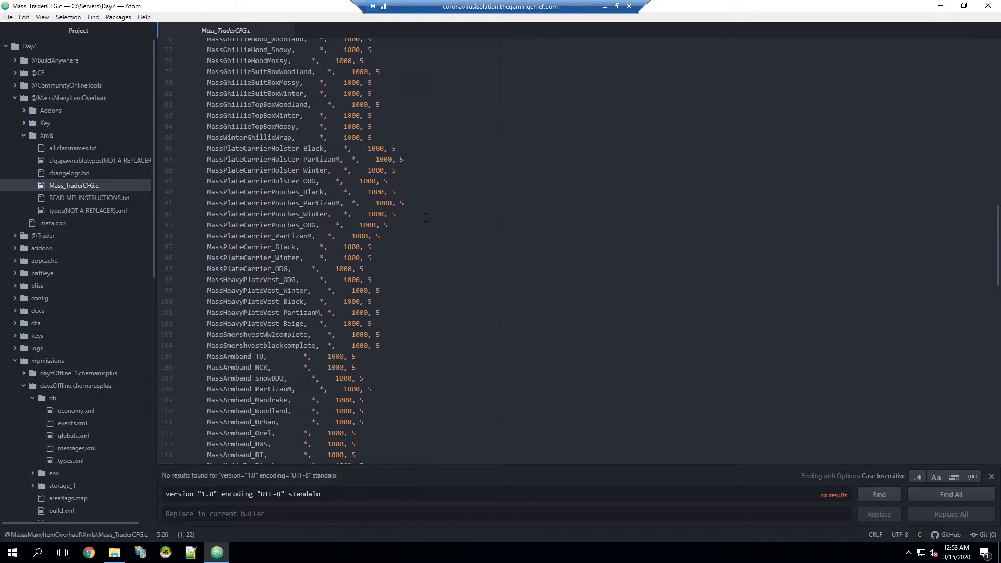
# Review the rest of the trader item list, collapse the mpmissions folder and look inside the ServerName folder.
pyautogui.scroll(-15, 470, 219)
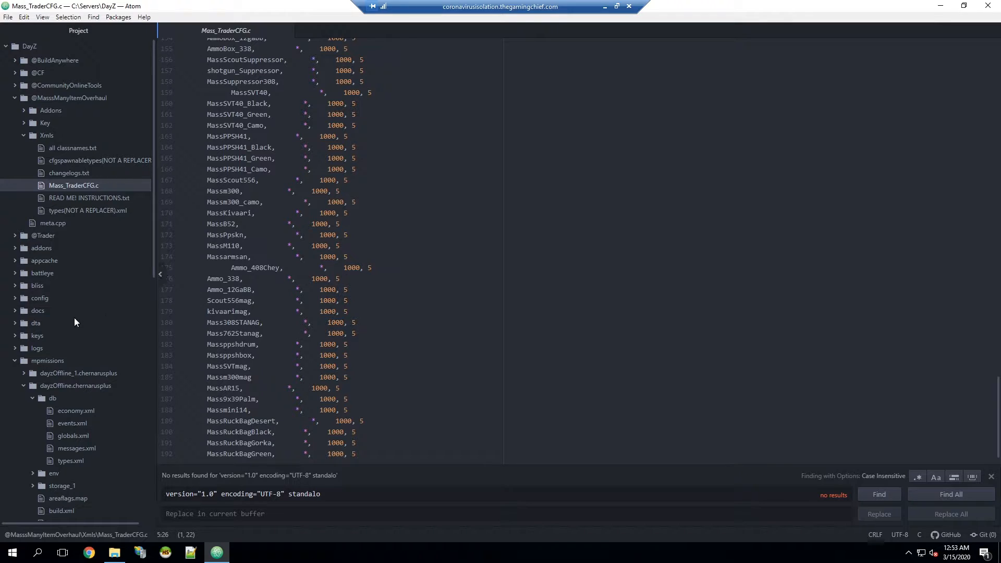
pyautogui.scroll(-2, 78, 314)
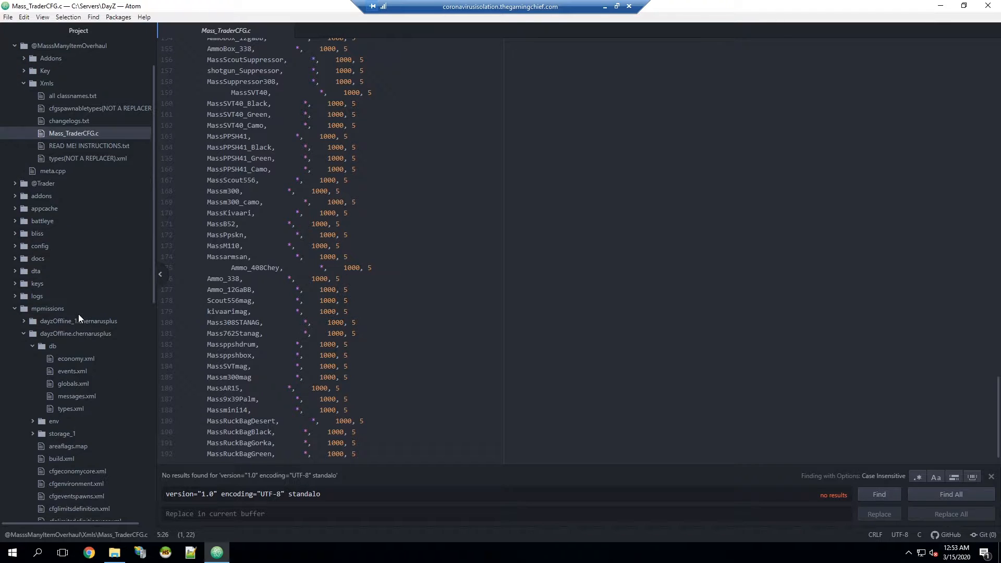
pyautogui.click(112, 308)
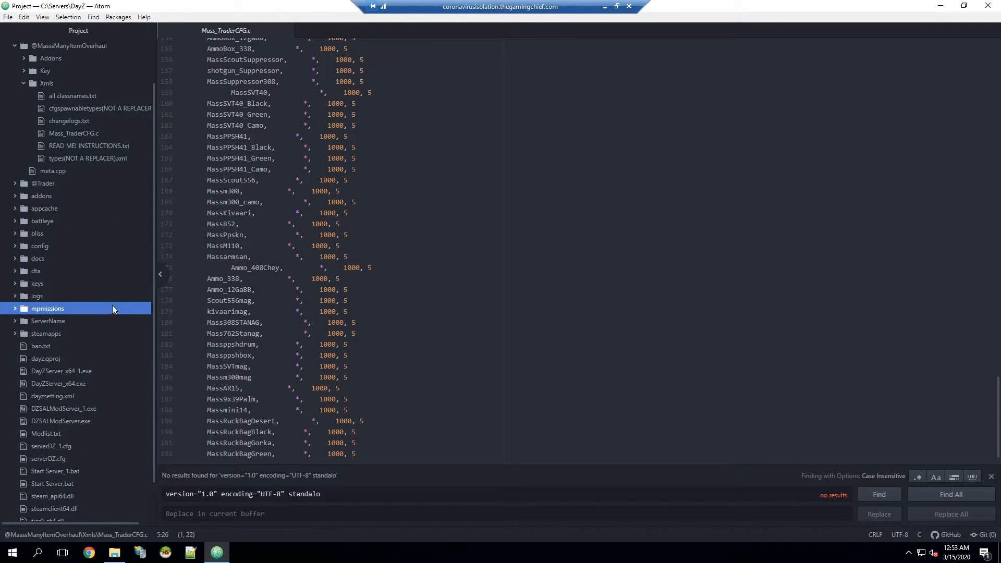
pyautogui.click(14, 322)
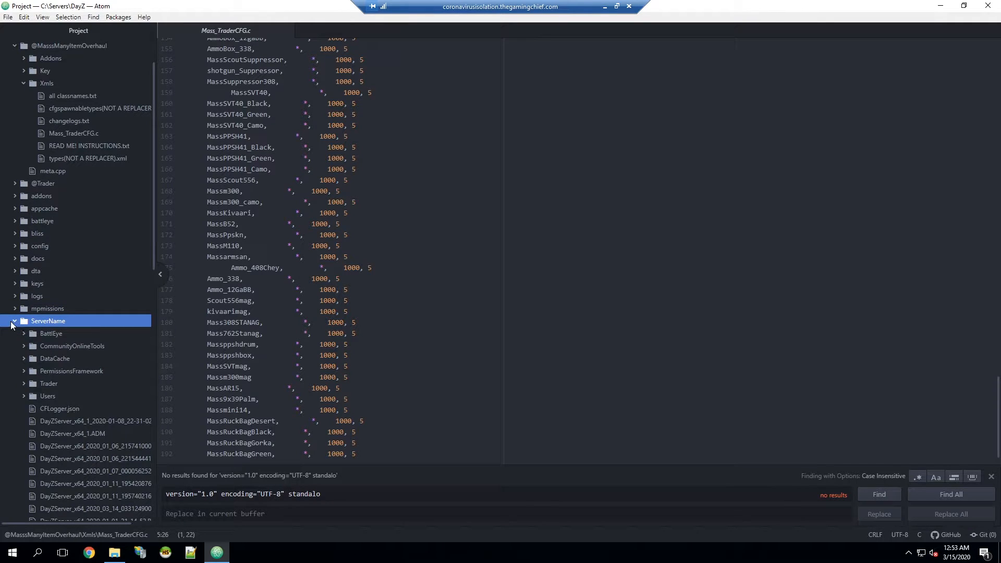
pyautogui.click(14, 321)
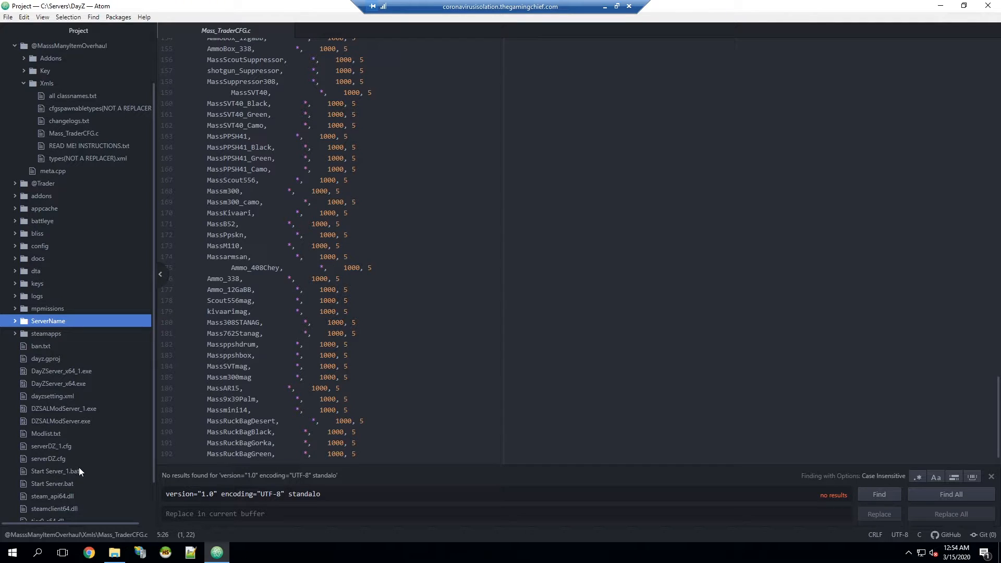
# Open Start Server.bat and check the profiles folder name in the DZSALModServer.exe start command.
pyautogui.click(53, 486)
pyautogui.doubleClick(53, 486)
pyautogui.scroll(-7, 519, 209)
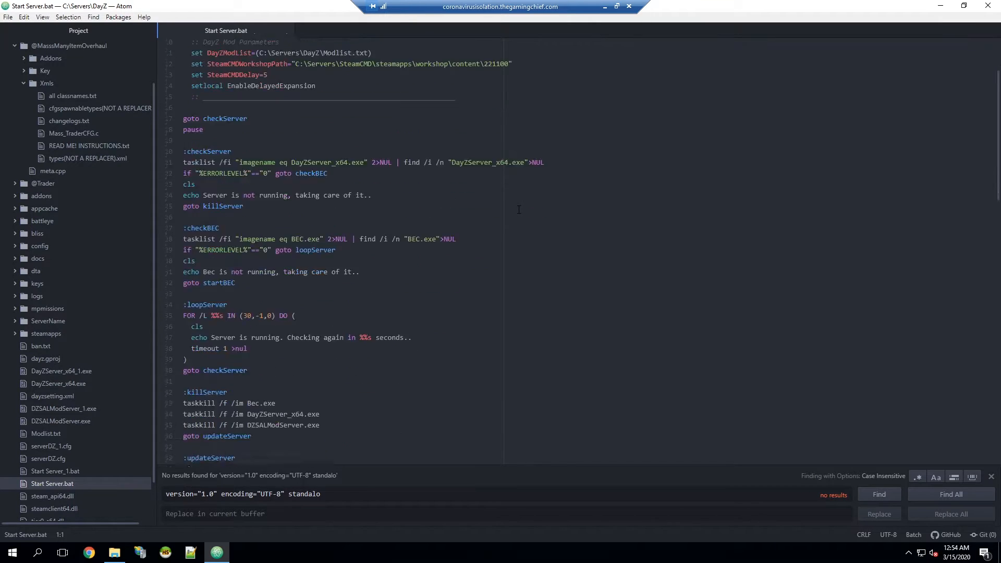
pyautogui.scroll(-6, 321, 396)
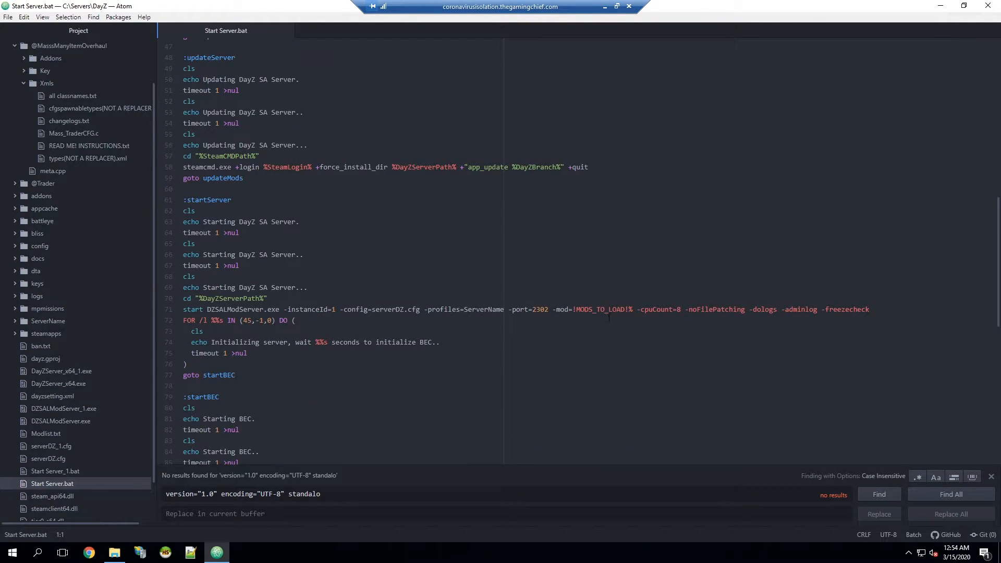
pyautogui.doubleClick(739, 311)
pyautogui.click(481, 313)
pyautogui.doubleClick(481, 310)
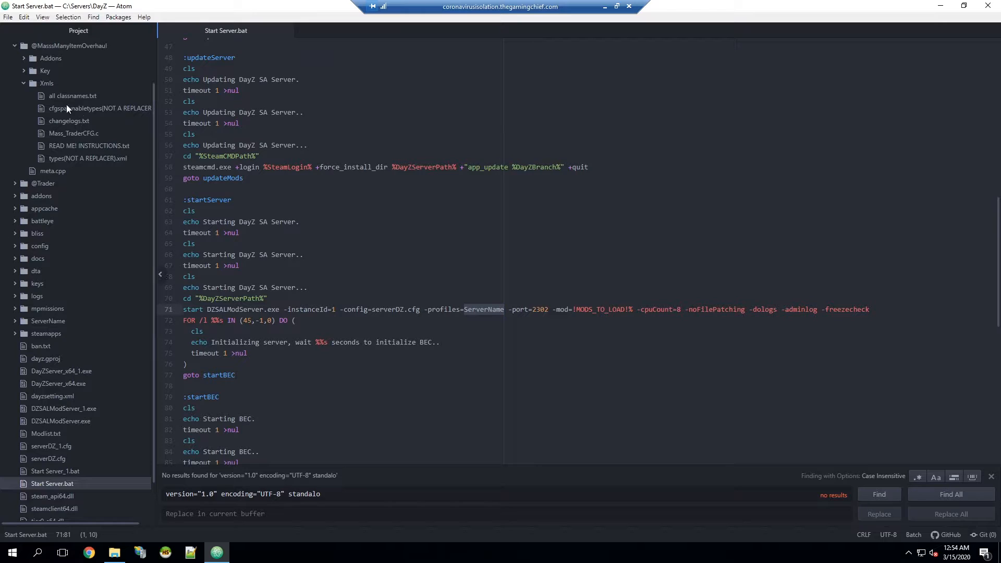
# Close Start Server.bat and open TraderConfig.txt from the Trader folder inside ServerName.
pyautogui.click(15, 320)
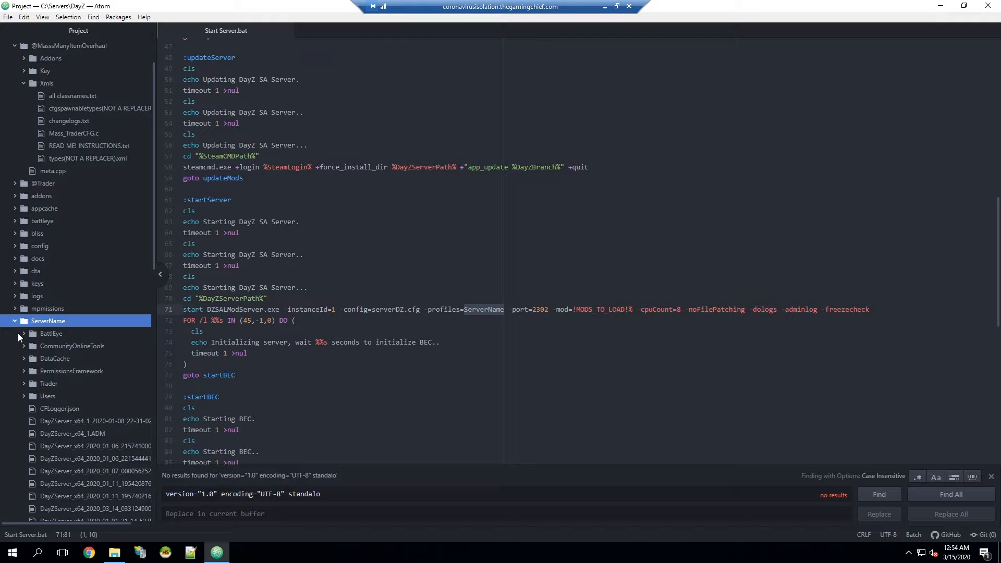
pyautogui.scroll(-4, 71, 359)
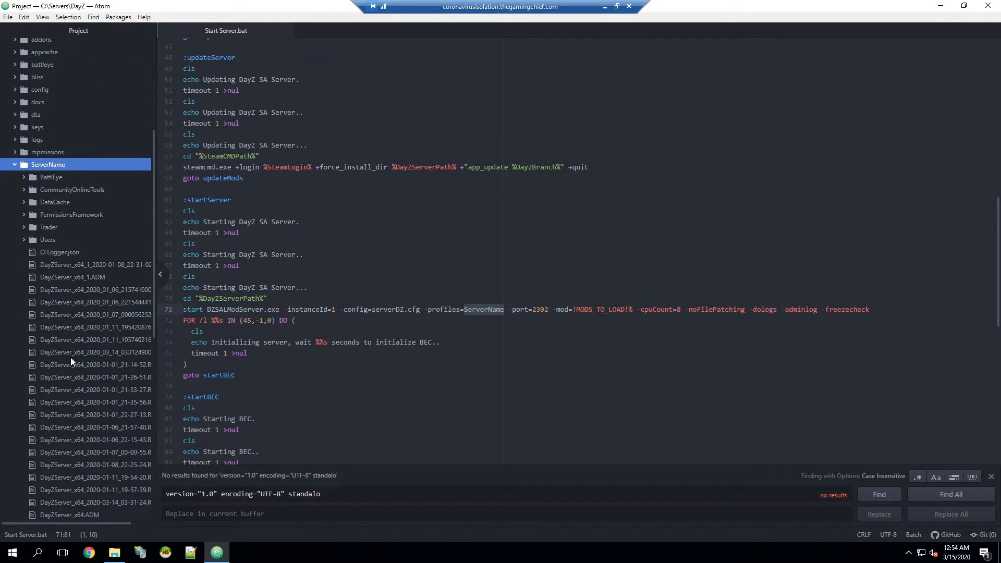
pyautogui.click(285, 30)
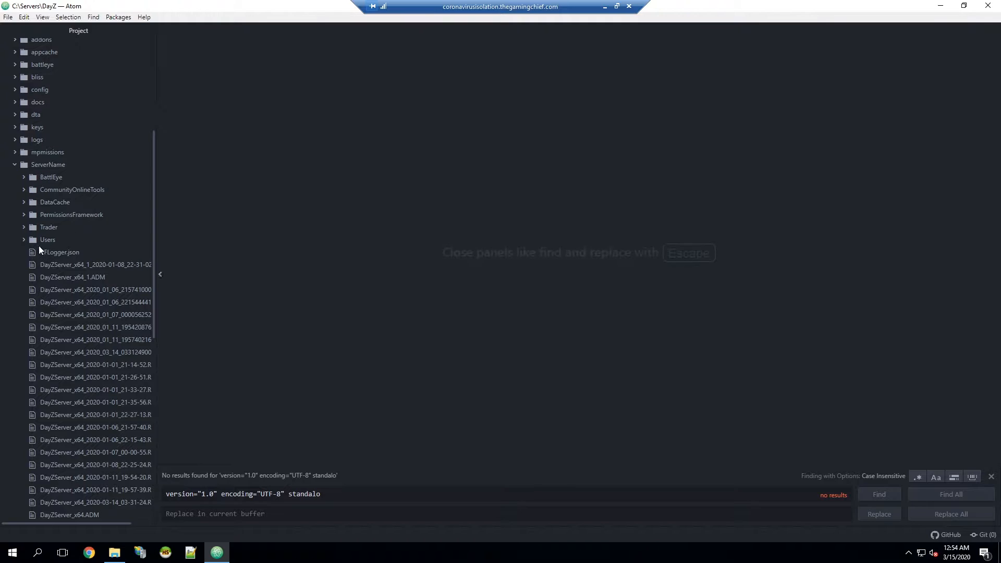
pyautogui.click(23, 228)
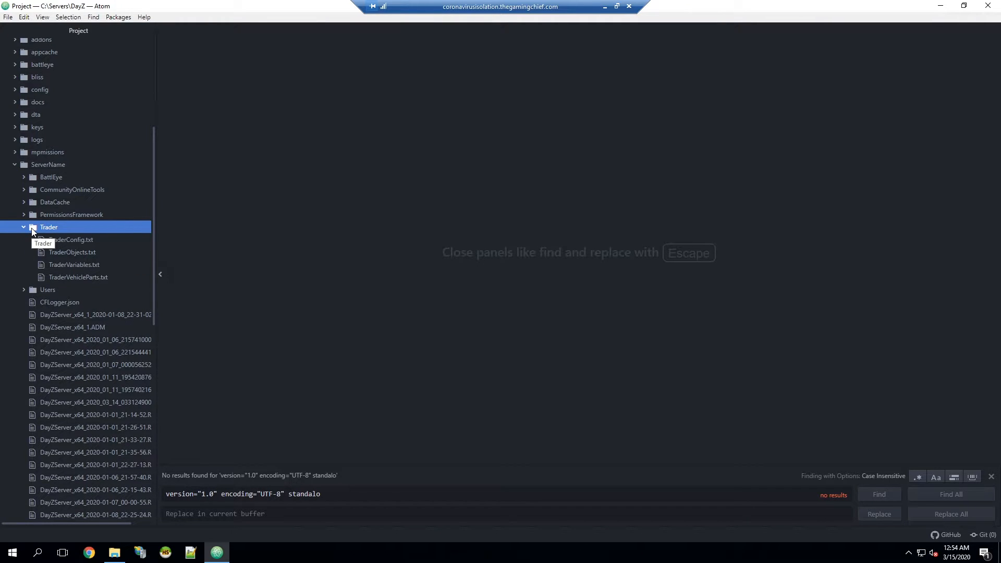
pyautogui.click(82, 241)
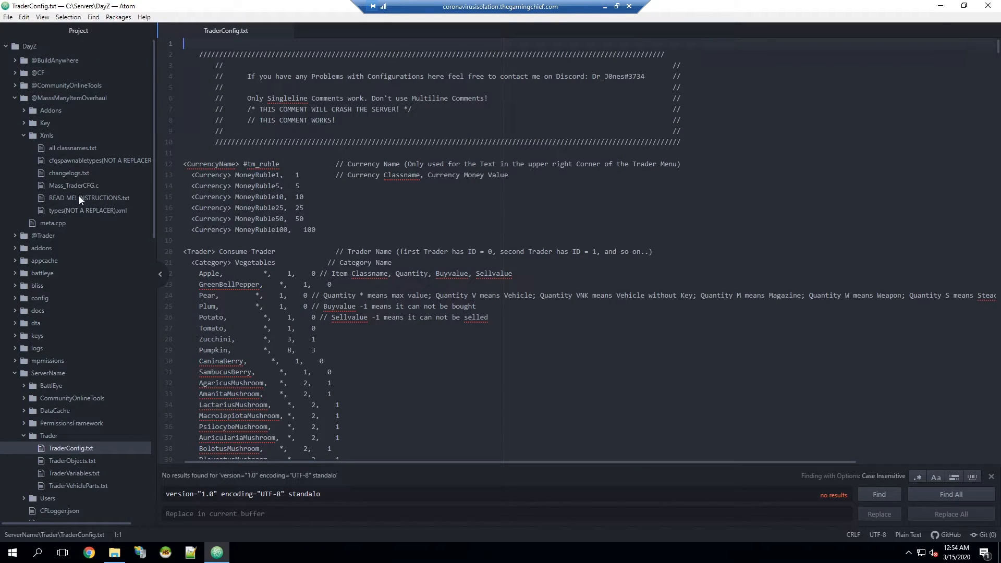
# Open Mass_TraderCFG.c alongside TraderConfig.txt and select its whole category block down to MassRuckBagGreen.
pyautogui.click(95, 186)
pyautogui.click(235, 32)
pyautogui.click(364, 30)
pyautogui.moveTo(183, 54); pyautogui.dragTo(355, 453)
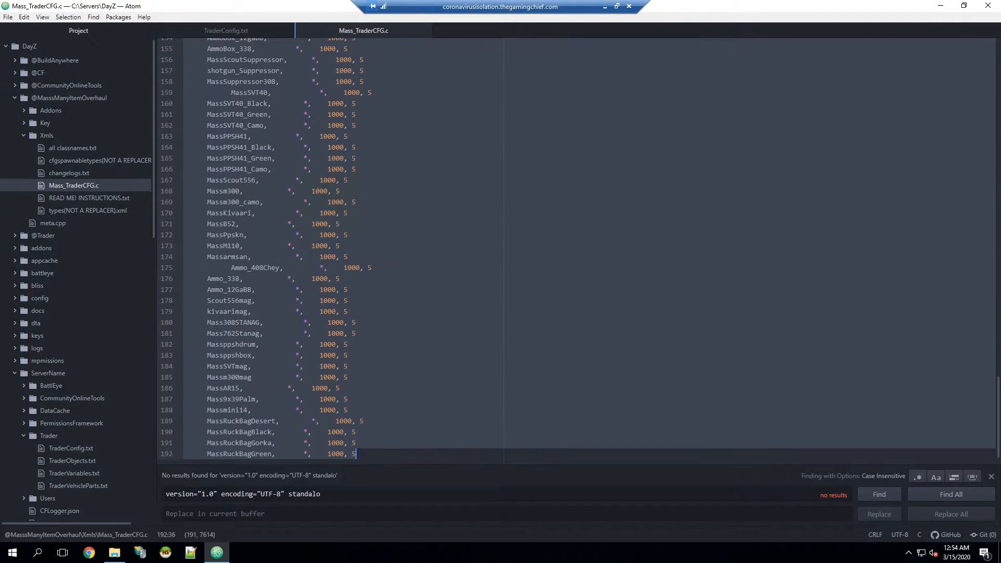
pyautogui.scroll(15, 246, 133)
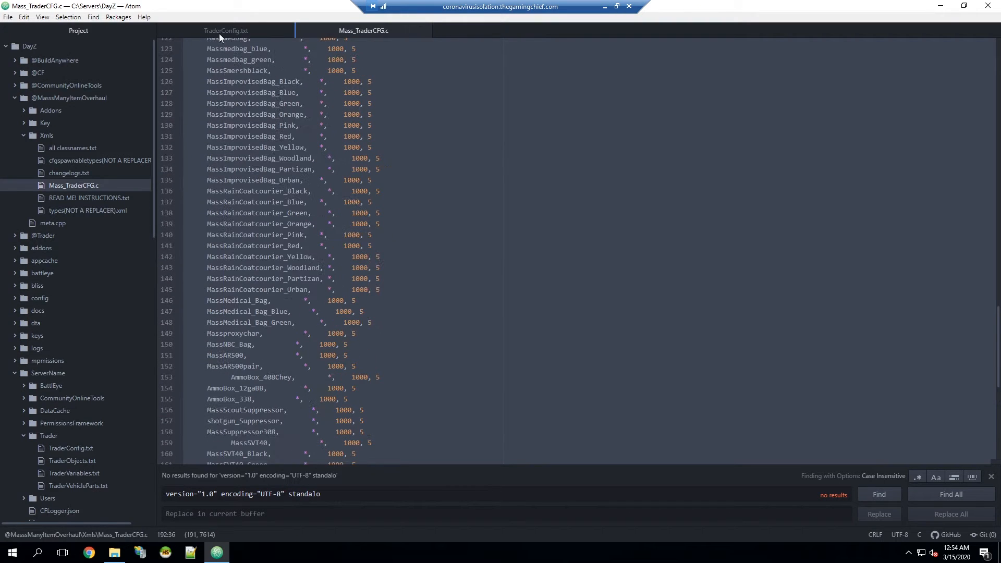
pyautogui.scroll(20, 247, 133)
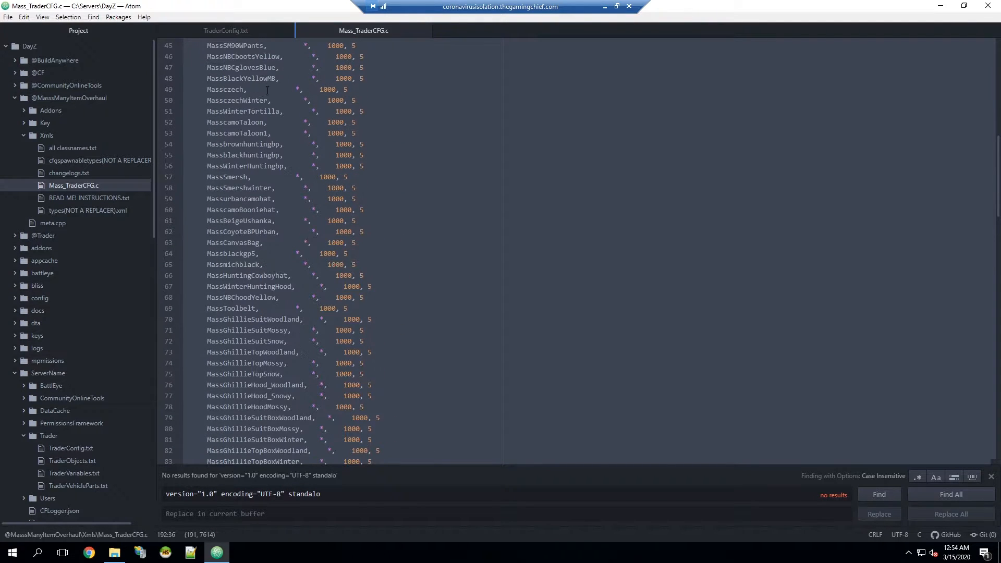
pyautogui.scroll(5, 263, 92)
# Examine the Mass's ManyItemOverhaul category heading and the items listed under it in Mass_TraderCFG.c.
pyautogui.click(253, 58)
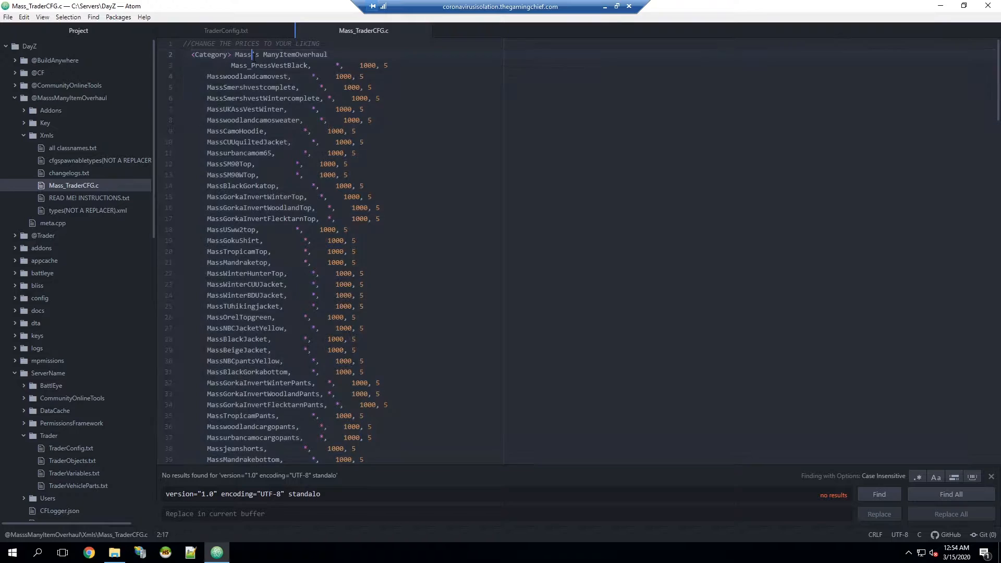
pyautogui.moveTo(236, 56); pyautogui.dragTo(272, 57)
pyautogui.click(291, 57)
pyautogui.doubleClick(241, 55)
pyautogui.doubleClick(282, 55)
pyautogui.click(248, 77)
pyautogui.scroll(-12, 274, 279)
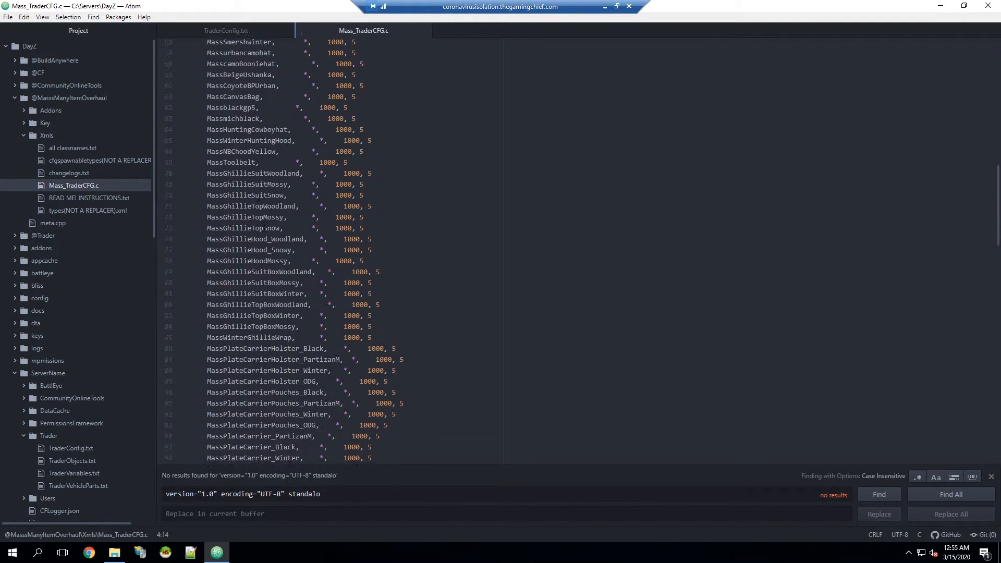
pyautogui.scroll(12, 238, 98)
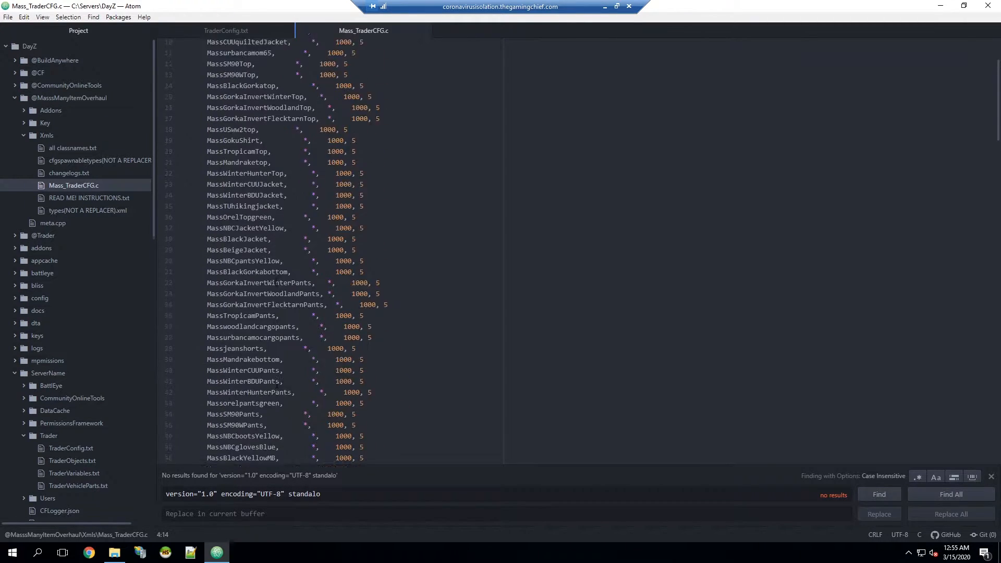
# Search TraderConfig.txt for "tool" to locate the Tools (small) category.
pyautogui.click(239, 35)
pyautogui.click(307, 218)
pyautogui.hotkey('ctrl', 'f')
pyautogui.write('tool')
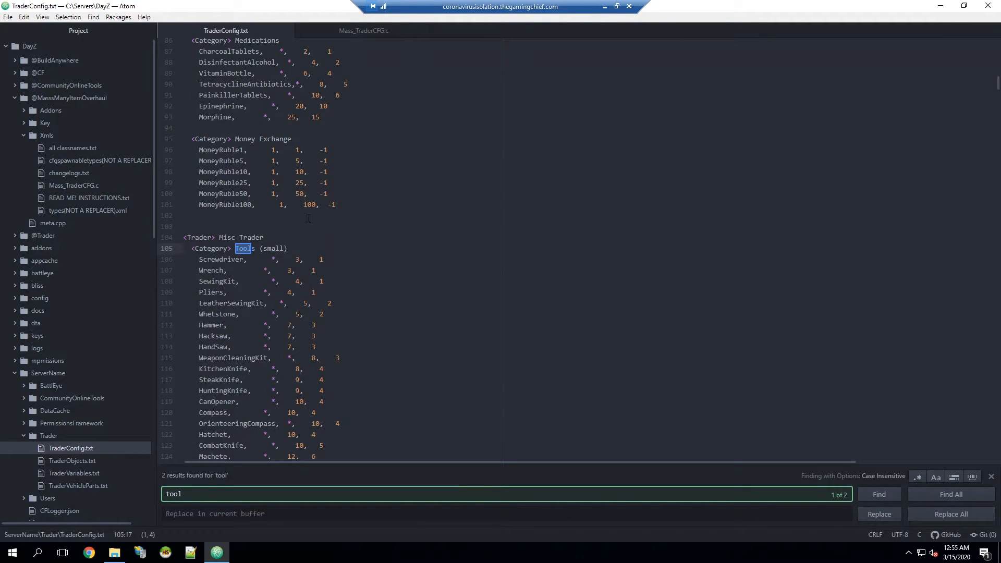
pyautogui.click(259, 247)
# Search TraderConfig.txt for "Trader" to find where the Misc Trader section ends before Weapon Trader.
pyautogui.doubleClick(228, 238)
pyautogui.doubleClick(251, 240)
pyautogui.click(196, 229)
pyautogui.doubleClick(199, 237)
pyautogui.hotkey('ctrl', 'f')
pyautogui.press('Return')
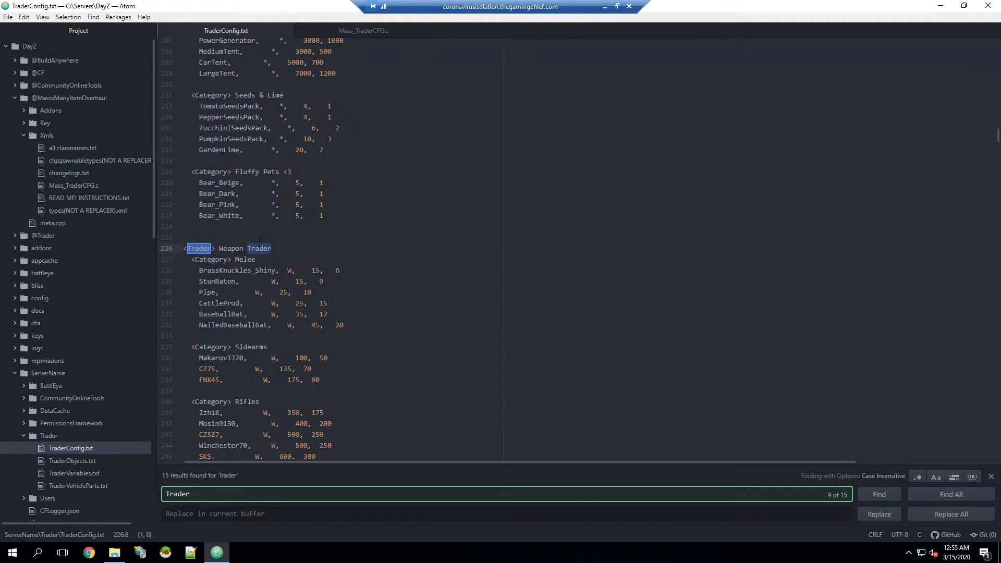
pyautogui.click(248, 172)
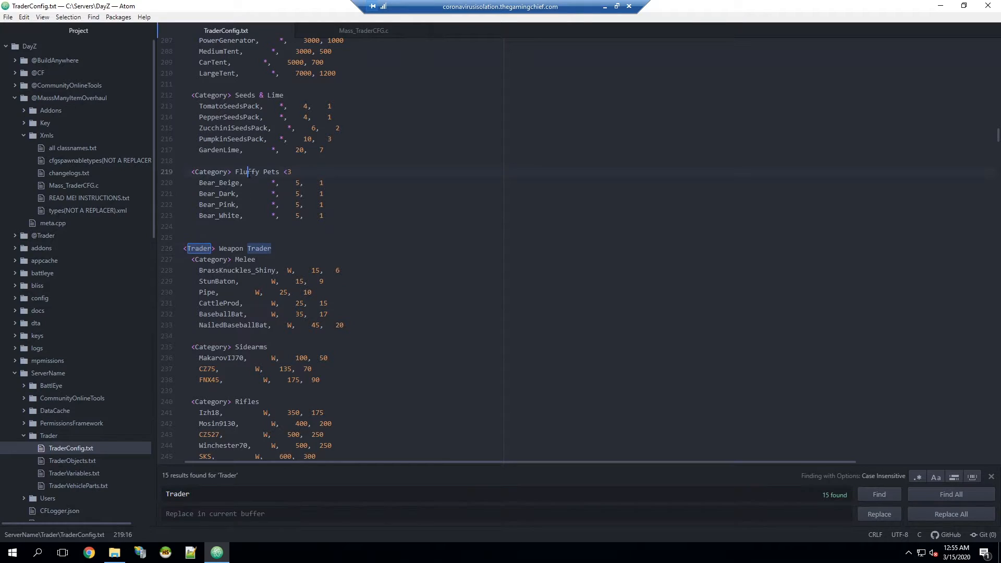
# Copy the Mass's ManyItemOverhaul category and its items from Mass_TraderCFG.c into TraderConfig.txt, directly below Bear_White.
pyautogui.click(353, 31)
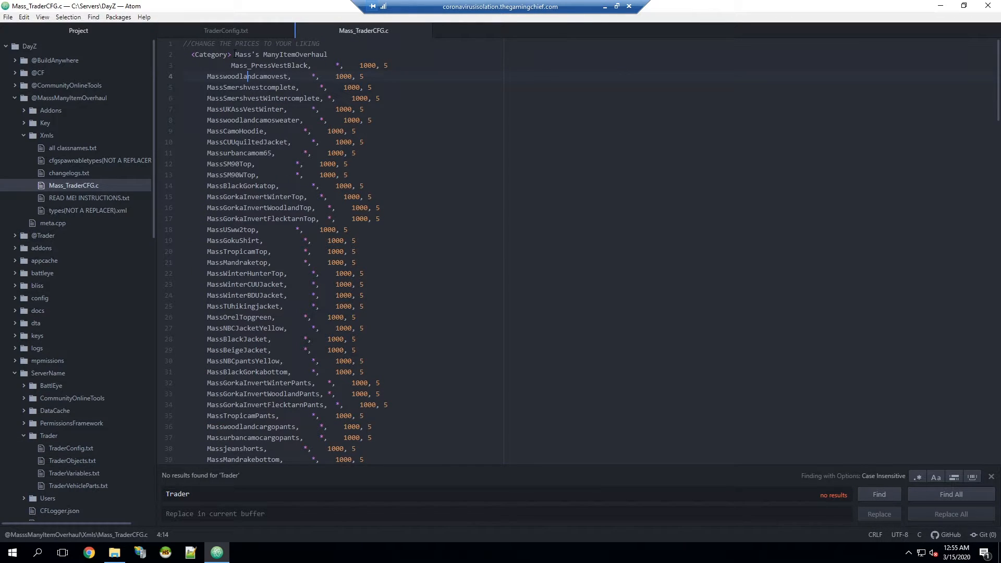
pyautogui.moveTo(190, 54); pyautogui.dragTo(506, 535)
pyautogui.click(226, 30)
pyautogui.click(262, 226)
pyautogui.hotkey('ctrl', 'v')
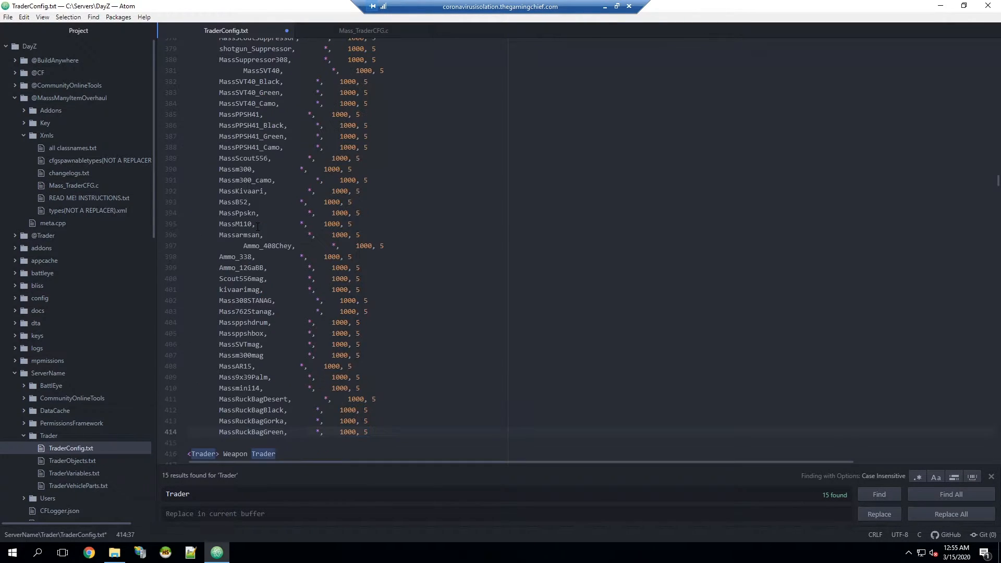
# Insert a blank line between Bear_White and the pasted Mass's ManyItemOverhaul category.
pyautogui.scroll(20, 258, 225)
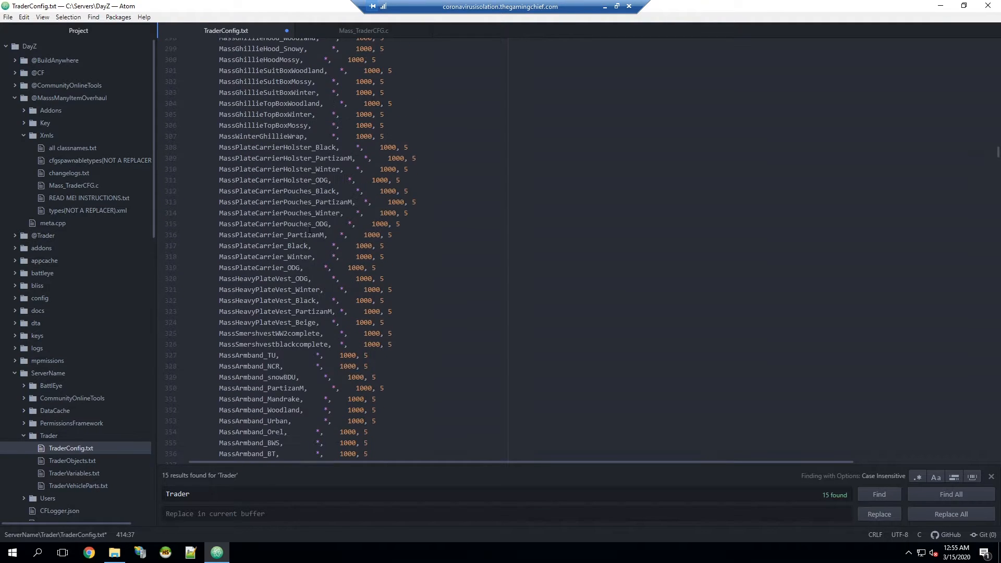
pyautogui.scroll(20, 306, 262)
pyautogui.click(366, 271)
pyautogui.press('Return')
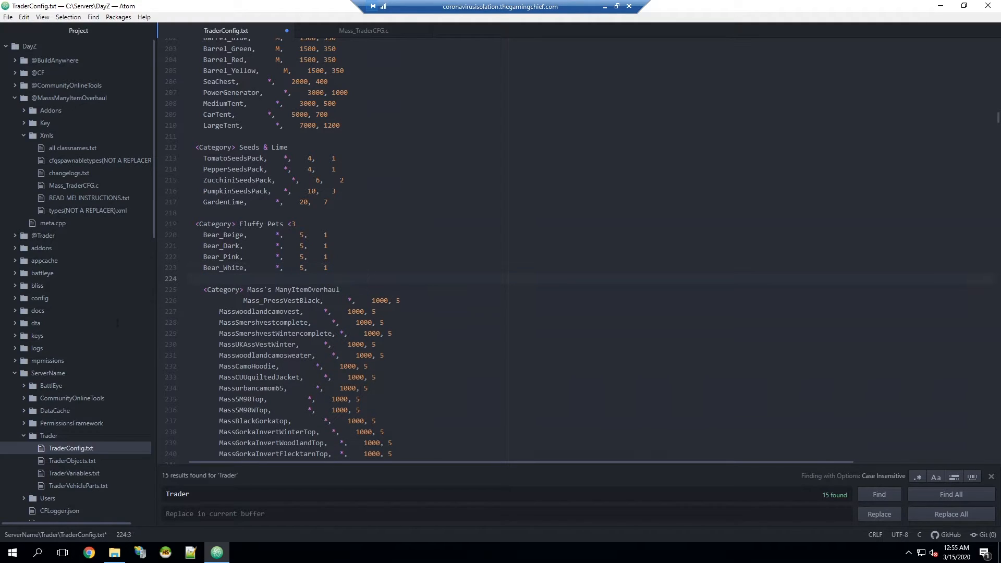
# Examine the pasted category's heading and its item entries within the Misc Trader section.
pyautogui.moveTo(240, 289); pyautogui.dragTo(245, 286)
pyautogui.doubleClick(238, 290)
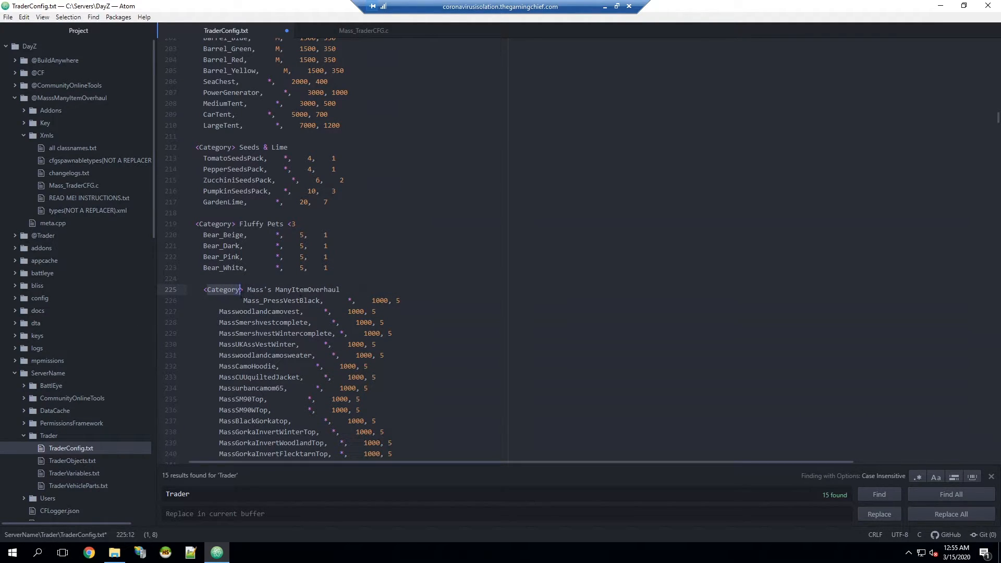
pyautogui.doubleClick(255, 289)
pyautogui.doubleClick(293, 289)
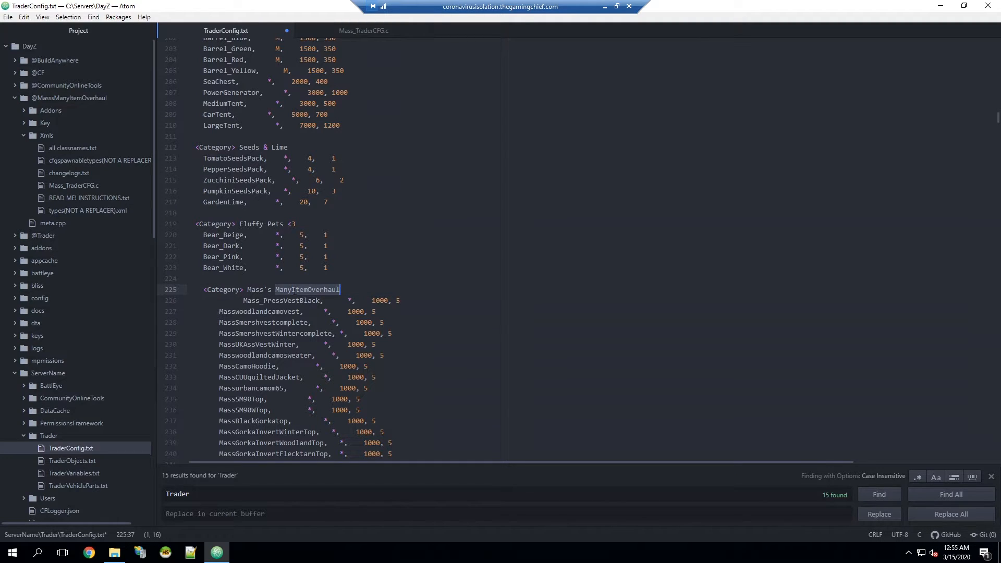
pyautogui.doubleClick(306, 289)
pyautogui.doubleClick(287, 344)
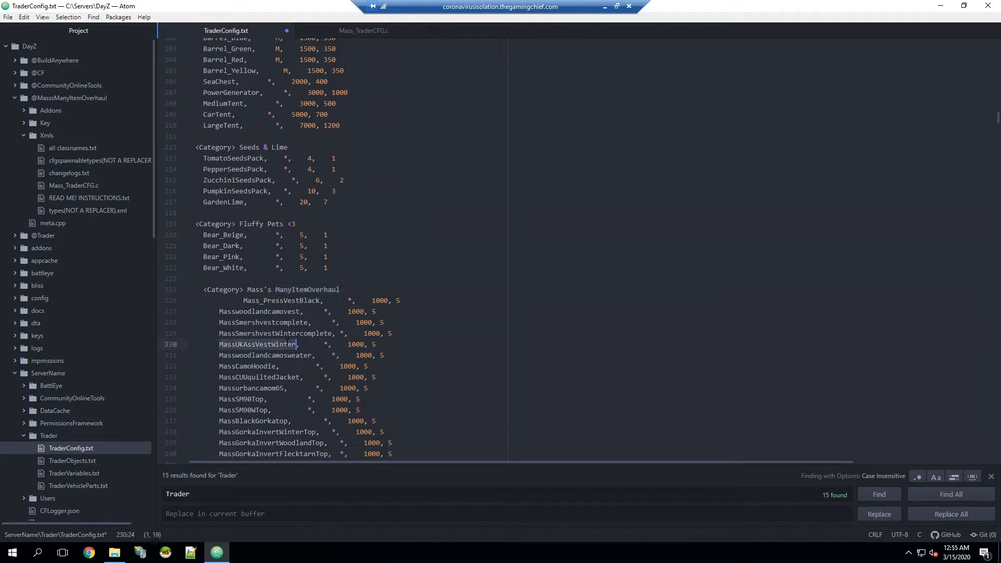
pyautogui.doubleClick(280, 323)
pyautogui.scroll(-5, 280, 323)
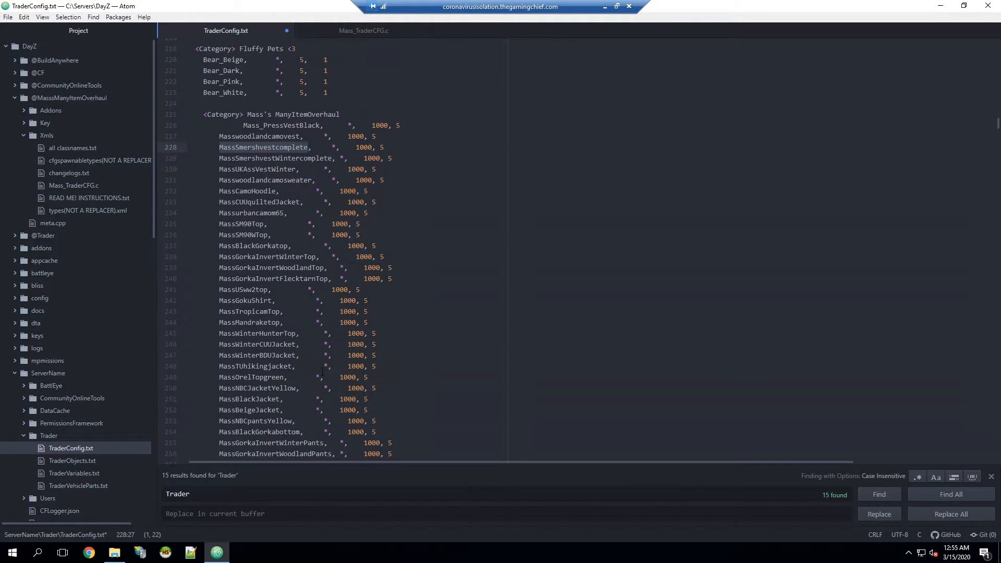
pyautogui.scroll(-3, 321, 373)
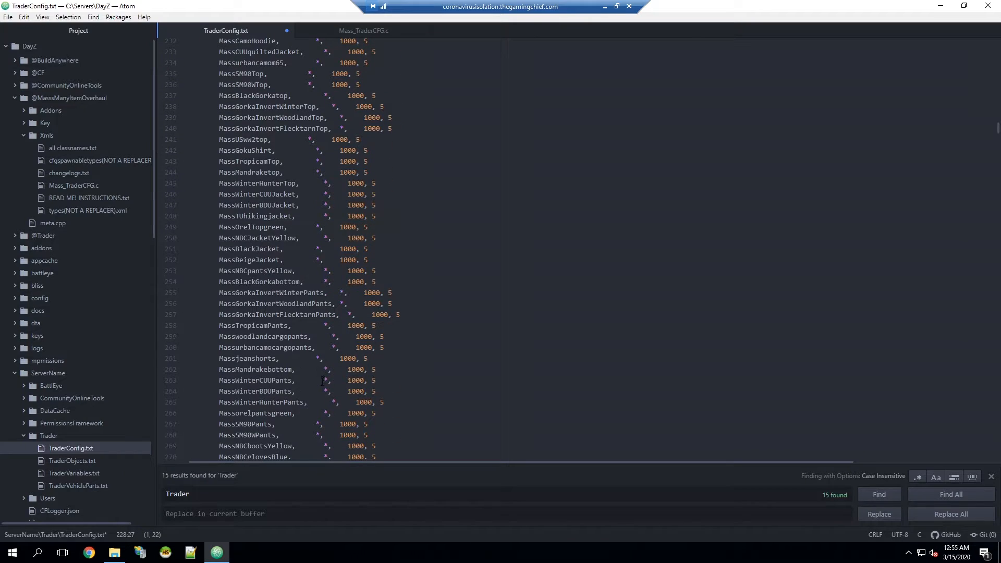
pyautogui.scroll(9, 307, 370)
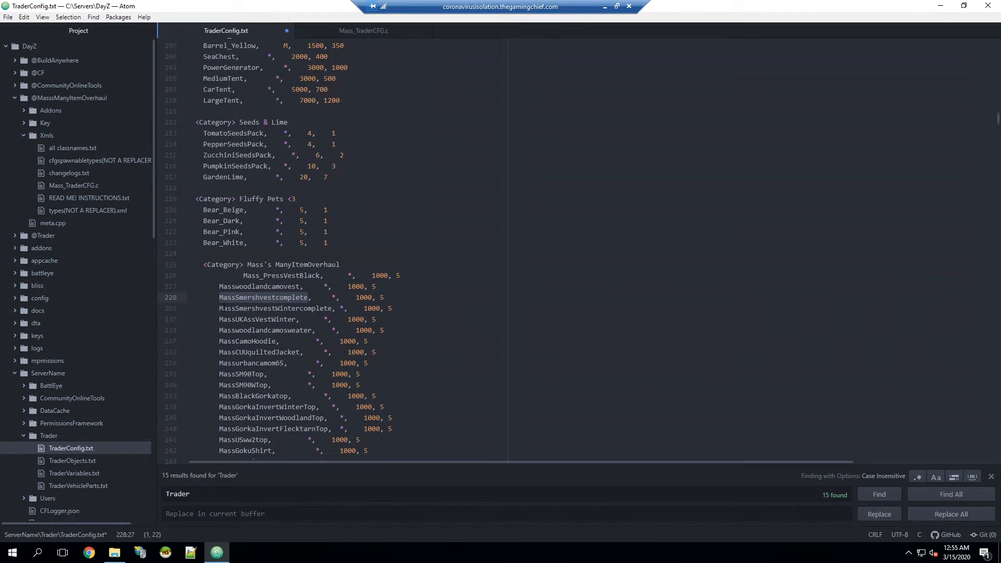
# Undo the added blank line and the pasted Mass's ManyItemOverhaul category in TraderConfig.txt.
pyautogui.hotkey('ctrl', 'z')
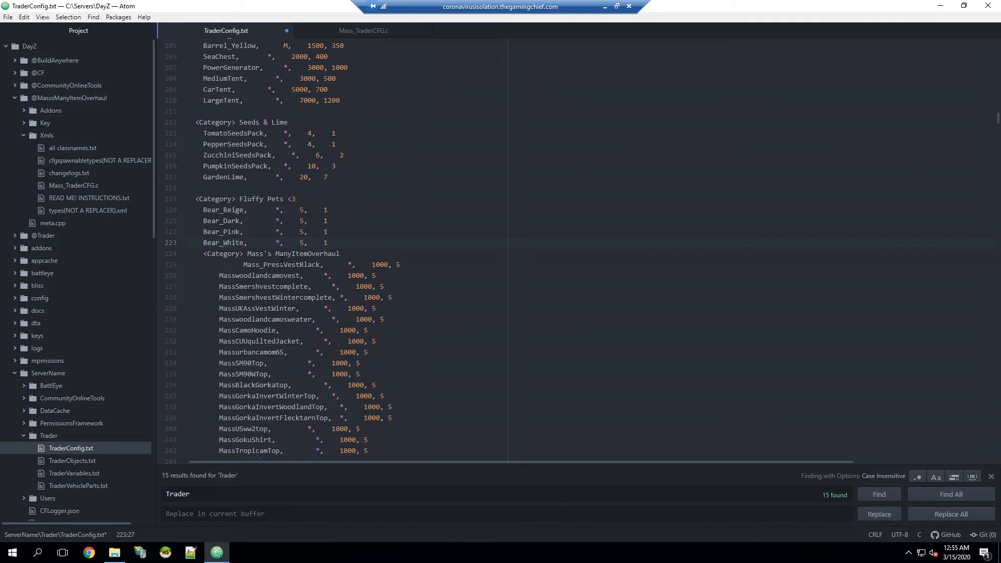
pyautogui.hotkey('ctrl', 'z')
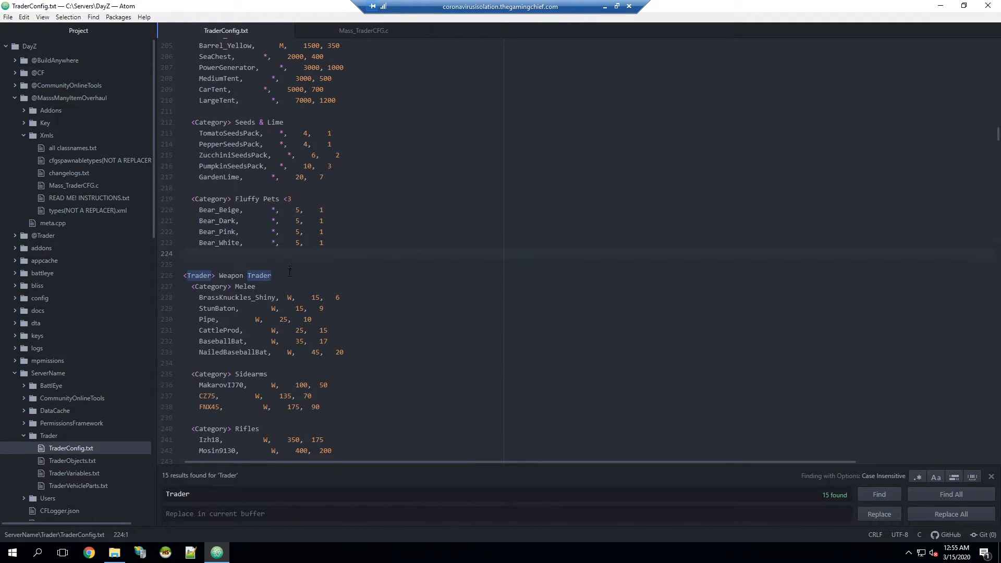
pyautogui.hotkey('ctrl', 'z')
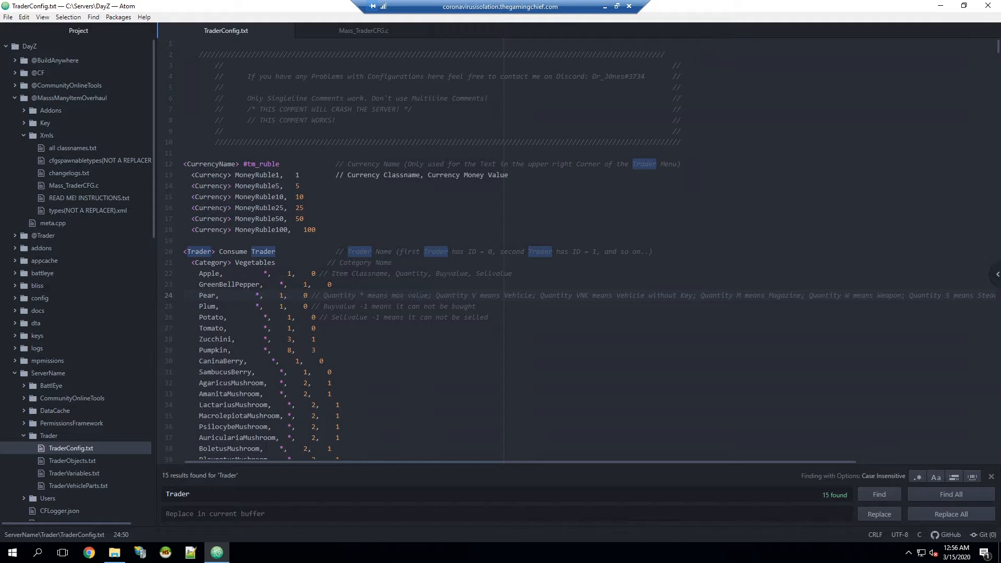
# Find the Vests category in TraderConfig.txt.
pyautogui.hotkey('ctrl', 'f')
pyautogui.write('Vests')
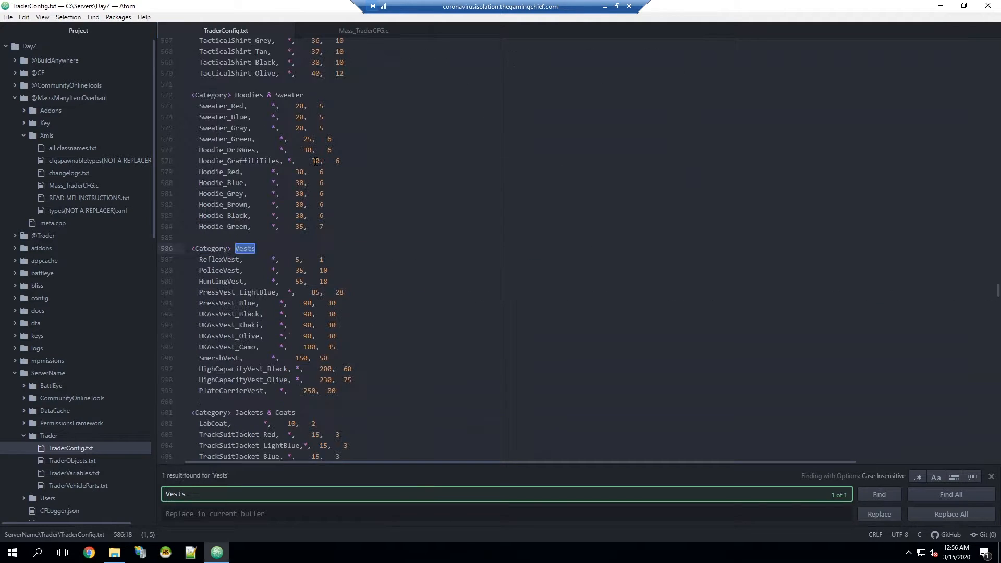
pyautogui.click(264, 251)
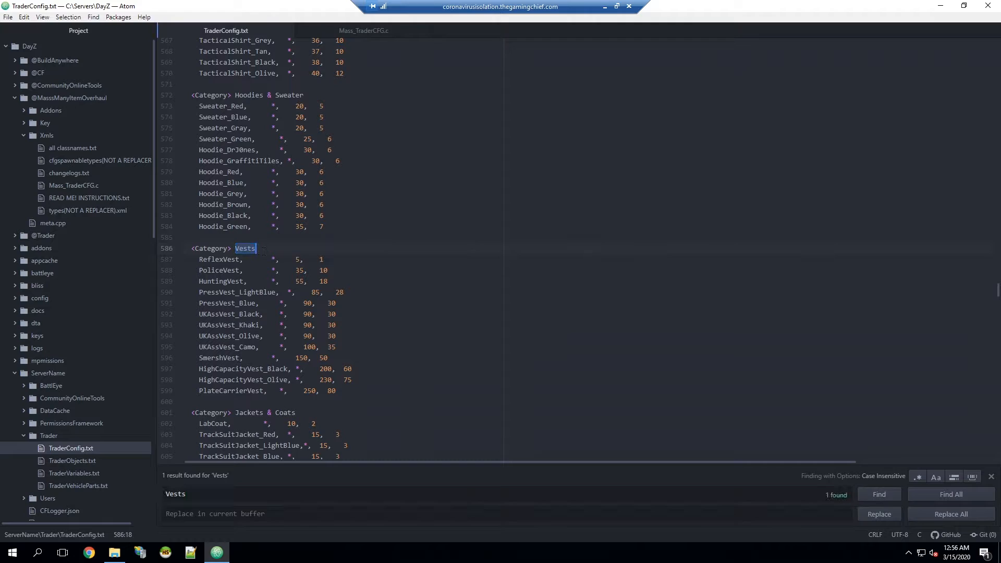
pyautogui.click(363, 151)
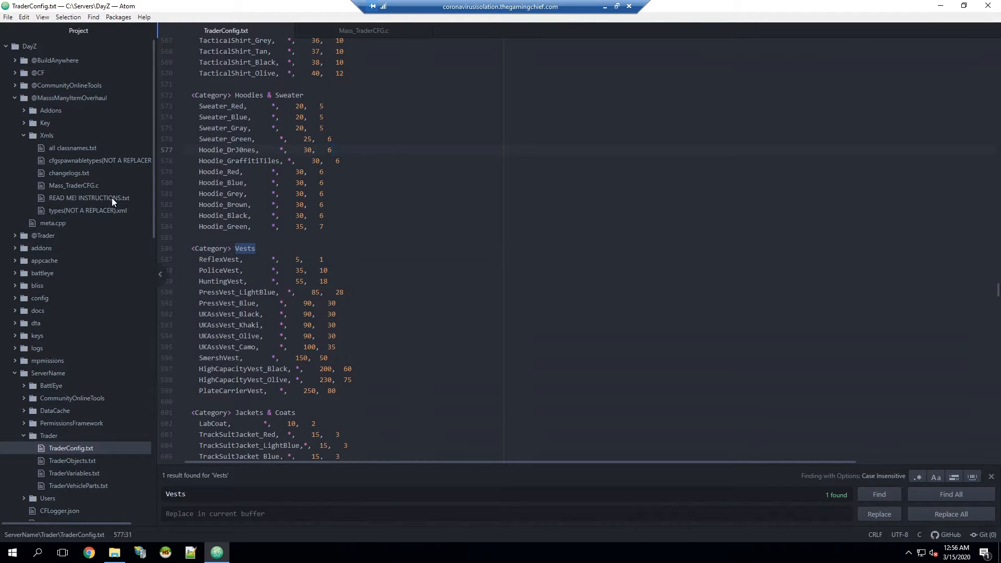
# Open all classnames.txt from the mod's Xmls folder and find the class name Masswoodlandcamovest.
pyautogui.click(64, 173)
pyautogui.click(67, 148)
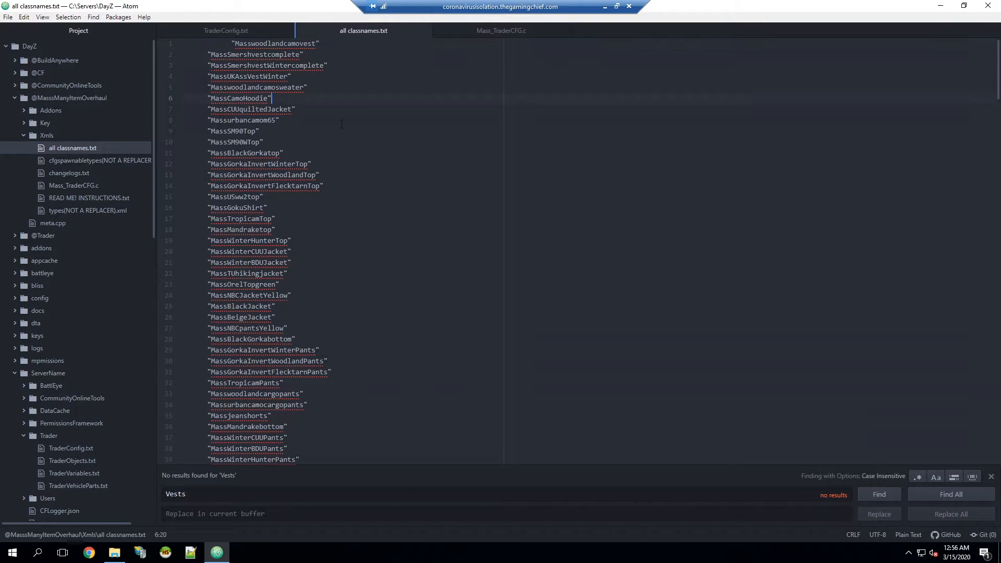
pyautogui.click(365, 228)
pyautogui.scroll(-5, 365, 228)
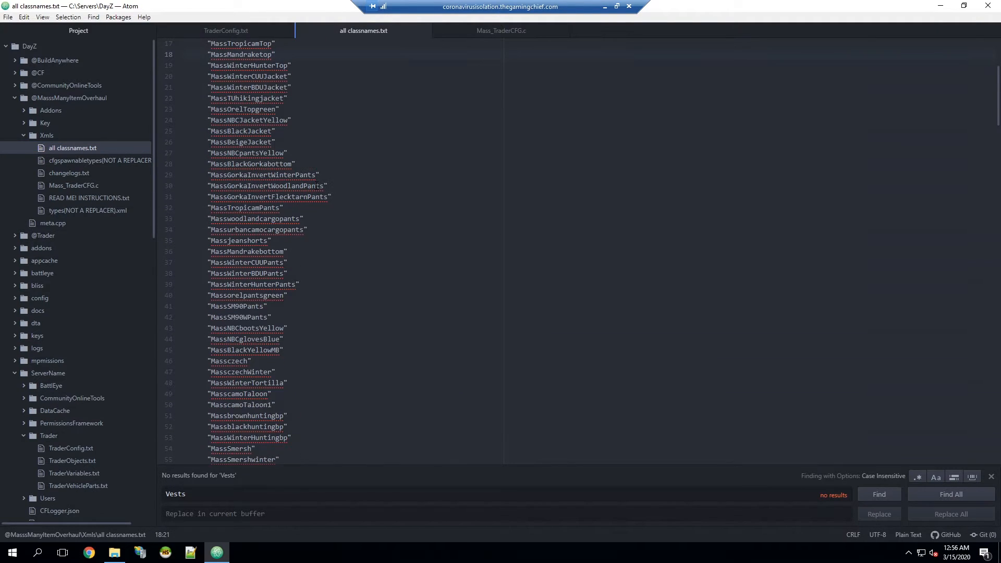
pyautogui.hotkey('ctrl', 'f')
pyautogui.write('Masswoodlandcamovest')
pyautogui.press('Return')
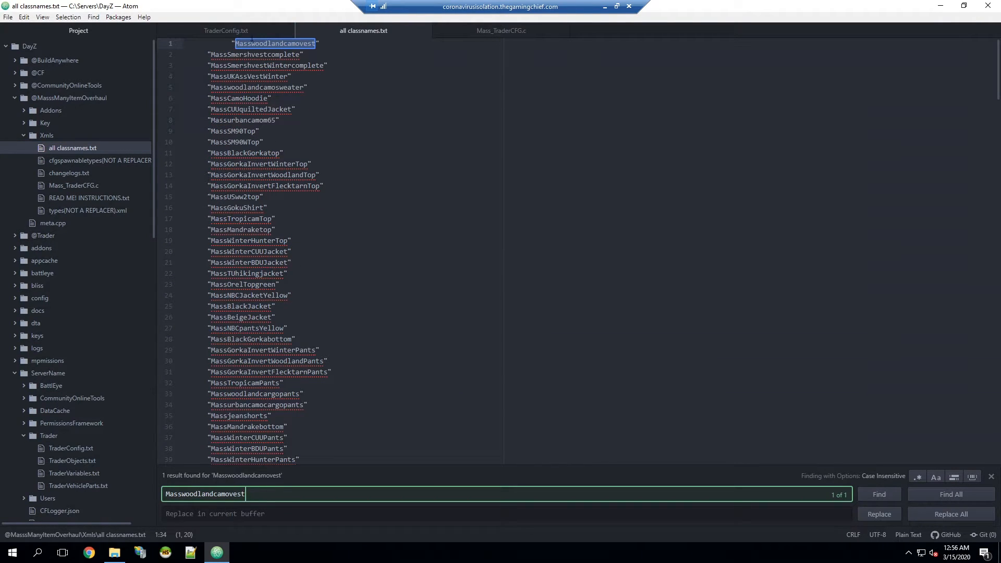
# Add the entry "Masswoodlandcamovest, *, 500, 50" below PlateCarrierVest in the Vests category of TraderConfig.txt.
pyautogui.click(239, 28)
pyautogui.scroll(5, 324, 235)
pyautogui.scroll(-5, 354, 313)
pyautogui.click(373, 348)
pyautogui.click(368, 389)
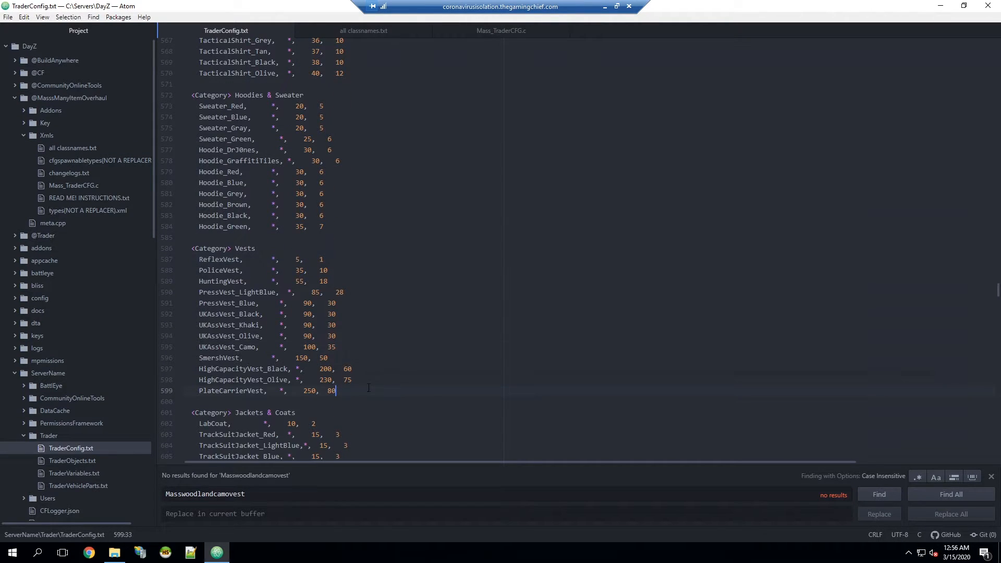
pyautogui.click(366, 371)
pyautogui.click(366, 391)
pyautogui.click(369, 325)
pyautogui.click(359, 270)
pyautogui.click(358, 256)
pyautogui.click(379, 391)
pyautogui.press('Return')
pyautogui.write('Masswoodlandcamovest')
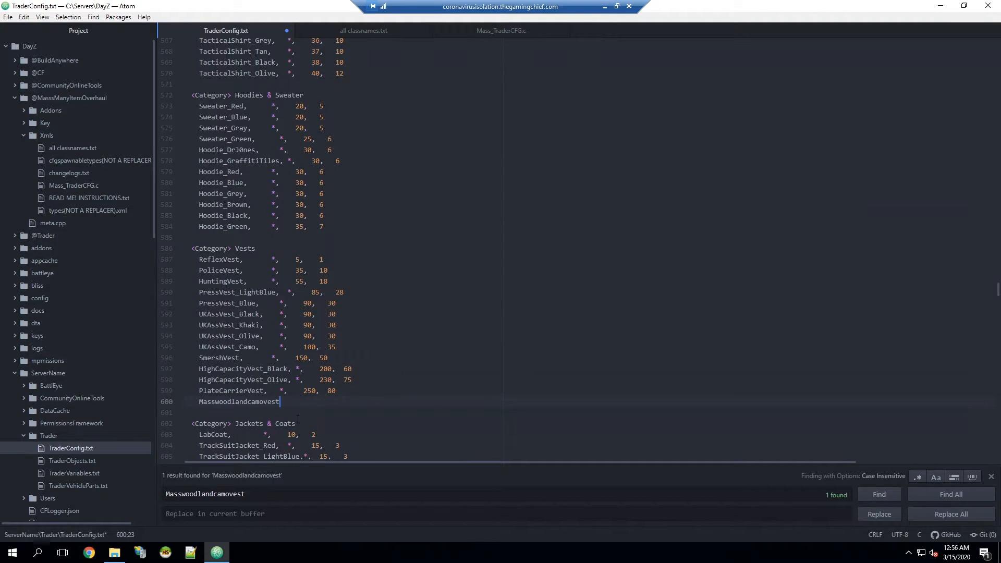
pyautogui.write(',')
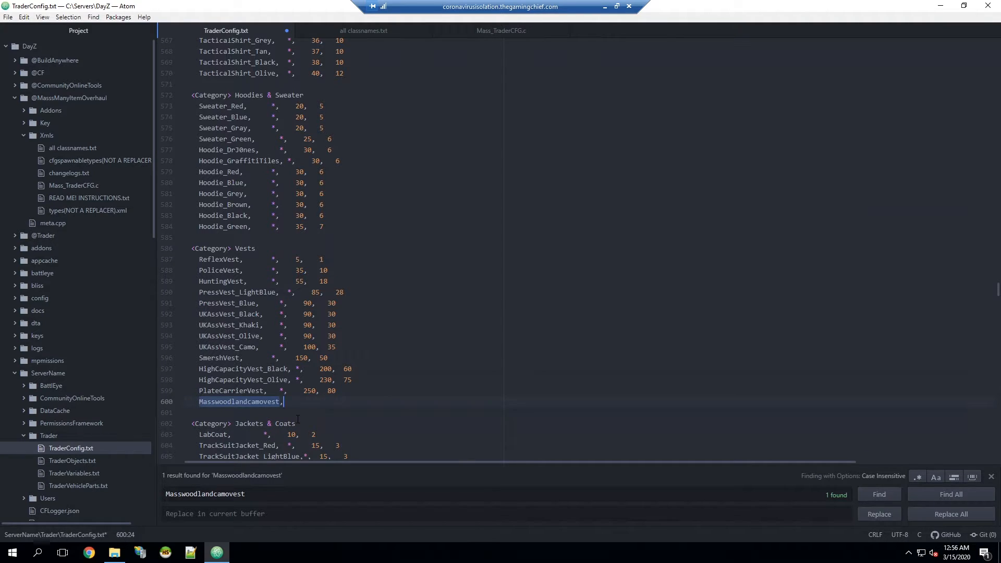
pyautogui.write(' *, 500, 50')
# Examine the class name, quantity, buy value and sell value in the new Masswoodlandcamovest entry.
pyautogui.press('Up')
pyautogui.press('Up')
pyautogui.press('Up')
pyautogui.press('Up')
pyautogui.click(283, 410)
pyautogui.click(282, 405)
pyautogui.doubleClick(244, 403)
pyautogui.click(285, 402)
pyautogui.doubleClick(307, 402)
pyautogui.click(327, 401)
pyautogui.scroll(-3, 365, 365)
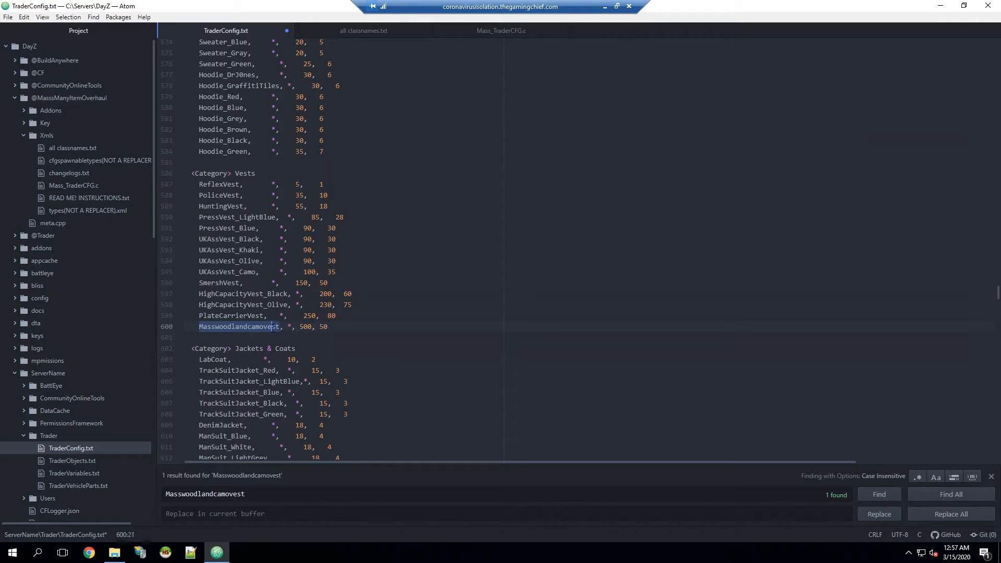
pyautogui.click(354, 325)
pyautogui.click(252, 326)
# Add the entry "Masswoodlandcamosweater, *, 200, 20" below Hoodie_Green in the Hoodies & Sweater category.
pyautogui.hotkey('ctrl', 'f')
pyautogui.write('Hoodies & Sweater')
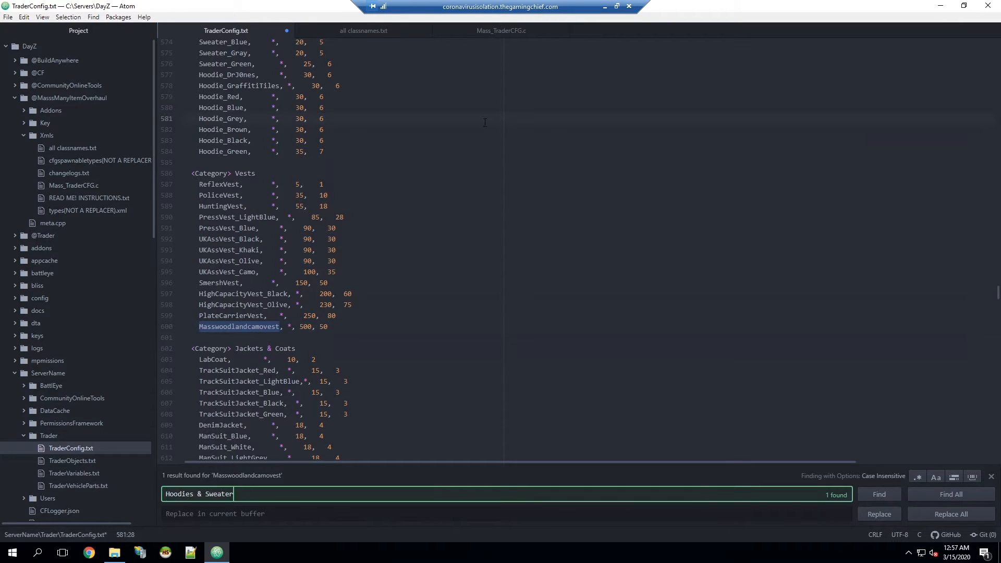
pyautogui.press('Return')
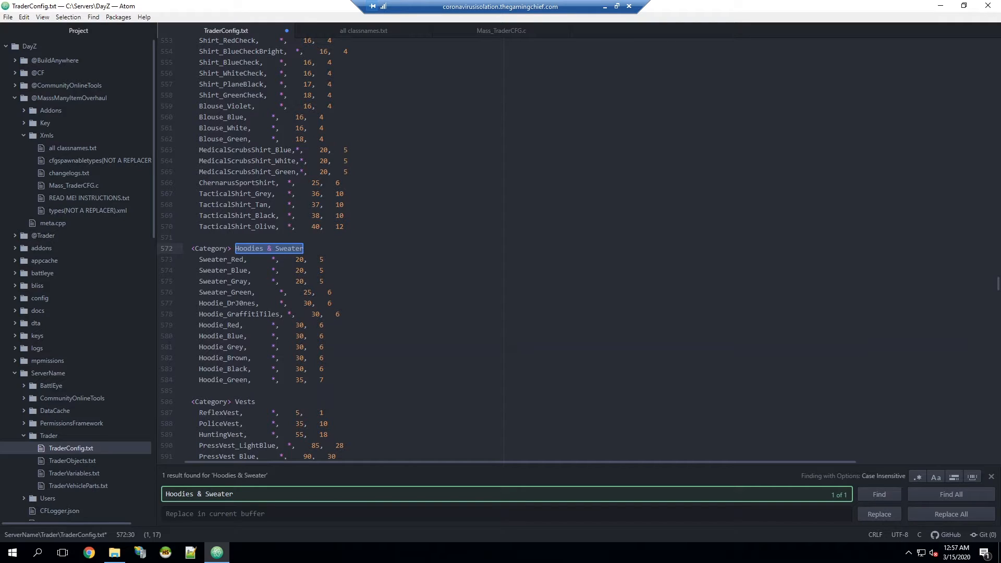
pyautogui.click(366, 372)
pyautogui.click(366, 378)
pyautogui.press('Return')
pyautogui.write('Masswoodlandcamosweater')
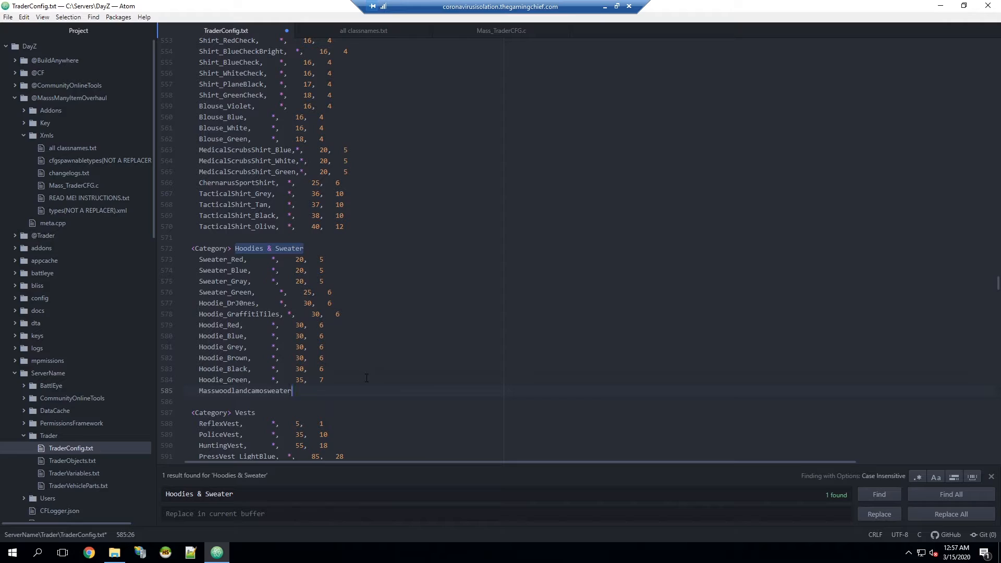
pyautogui.write(', *, 200')
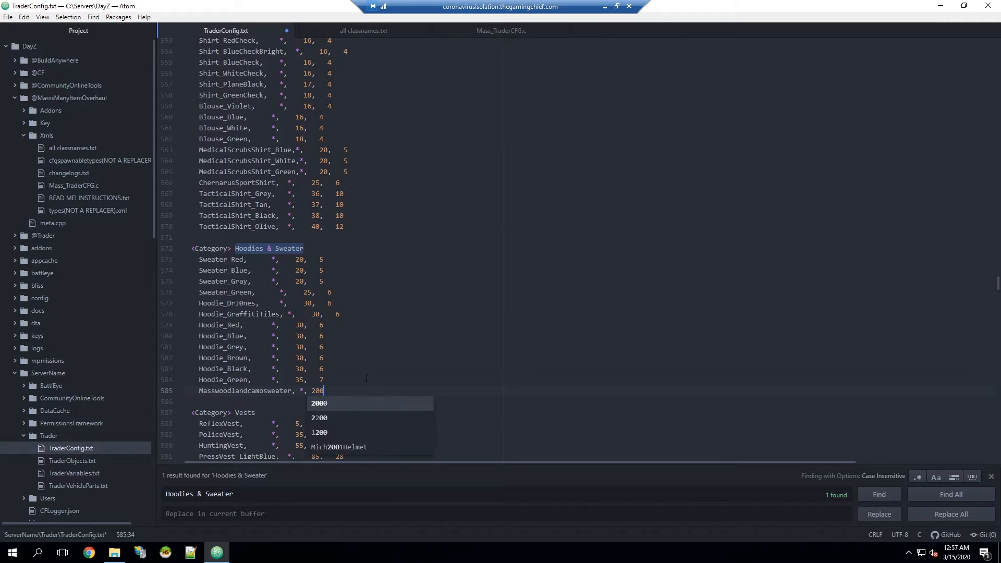
pyautogui.write(', 20')
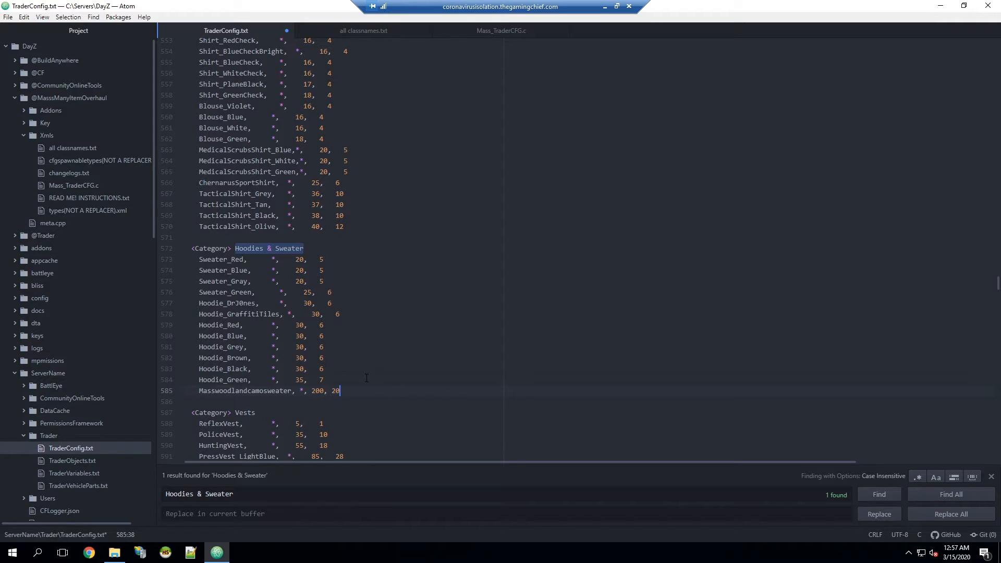
pyautogui.press('Up')
# Add the entry "MassCUUquiltedJacket, *, 250, 50" below NBCJacketGray in the Jackets & Coats category.
pyautogui.hotkey('ctrl', 'f')
pyautogui.write('<Category> Jackets & Coats')
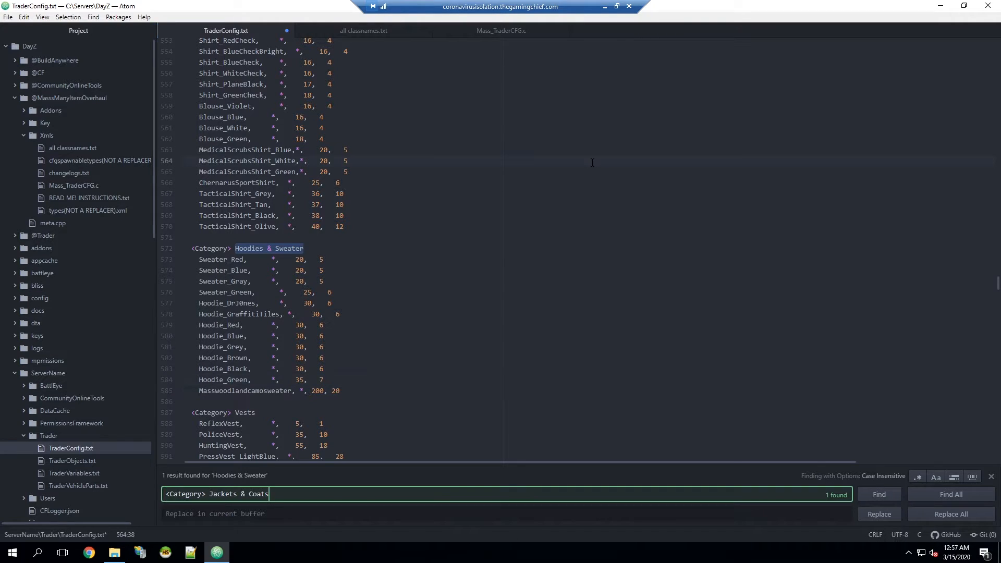
pyautogui.press('Return')
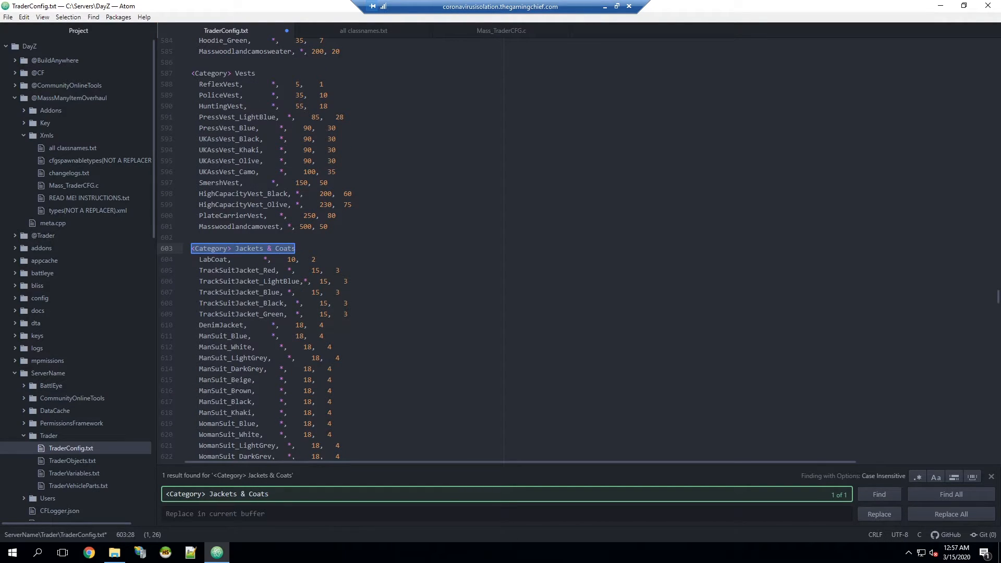
pyautogui.click(365, 401)
pyautogui.scroll(-5, 373, 386)
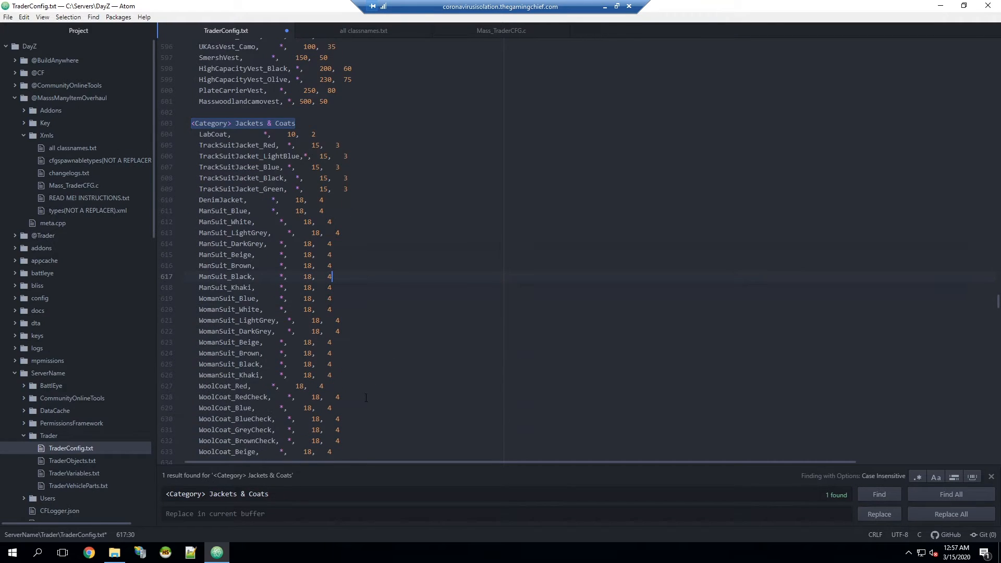
pyautogui.scroll(-15, 378, 370)
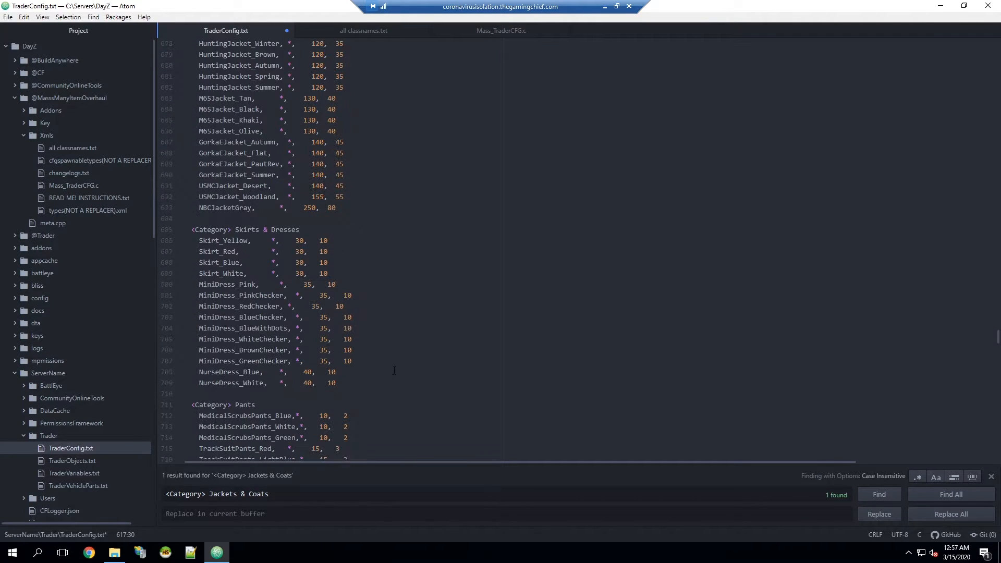
pyautogui.click(365, 209)
pyautogui.press('Return')
pyautogui.write('MassCUUquiltedJacket,')
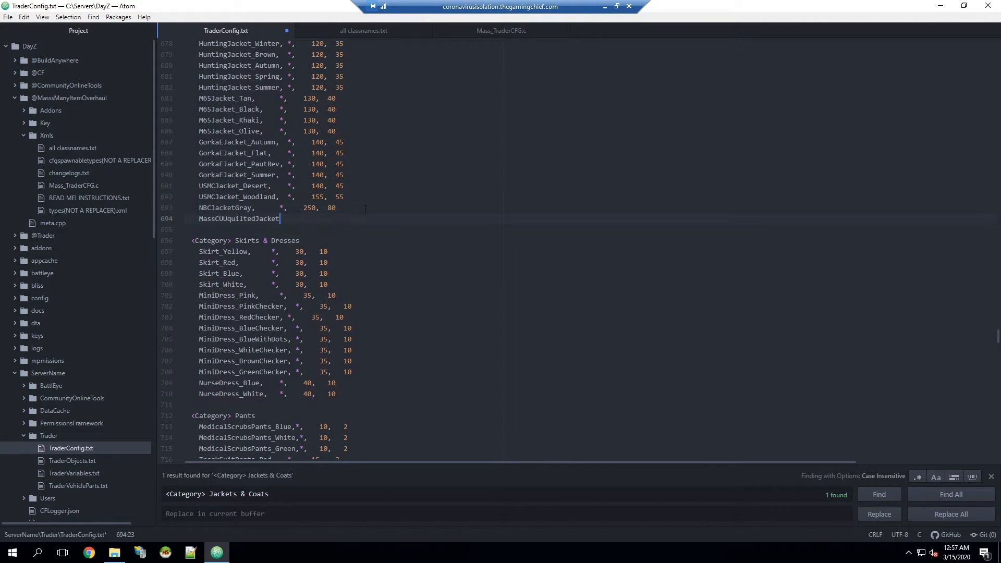
pyautogui.write('*, 250')
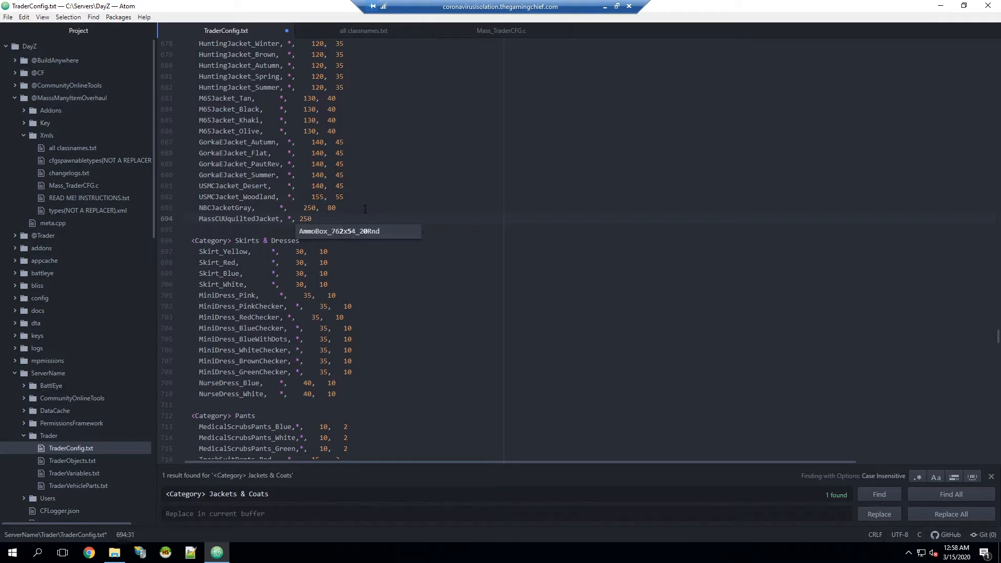
pyautogui.write(', 50')
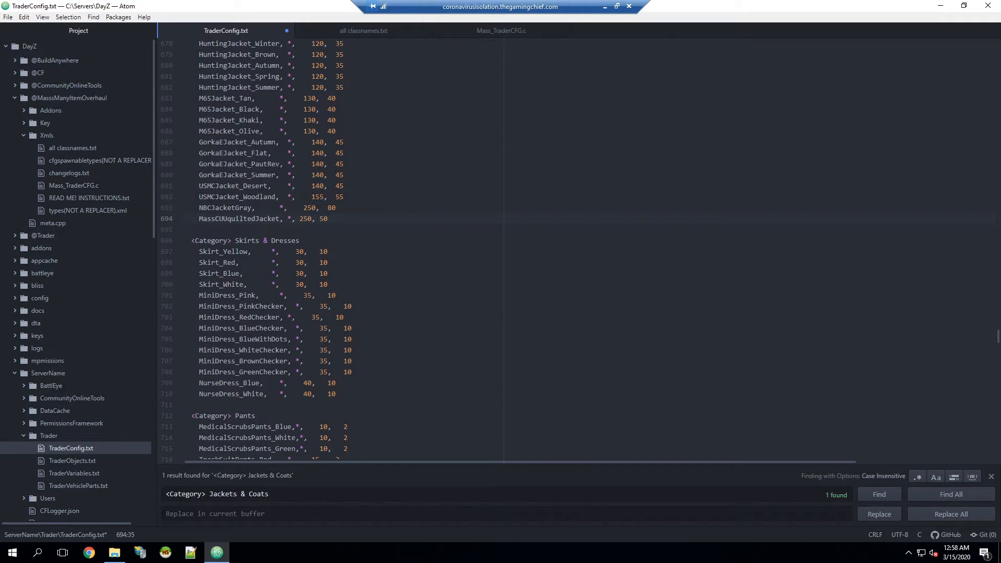
# Add the entry "MassGorkaInvertWinterPants, *, 200, 50" below NBCPantsGray in the Pants category.
pyautogui.hotkey('ctrl', 'f')
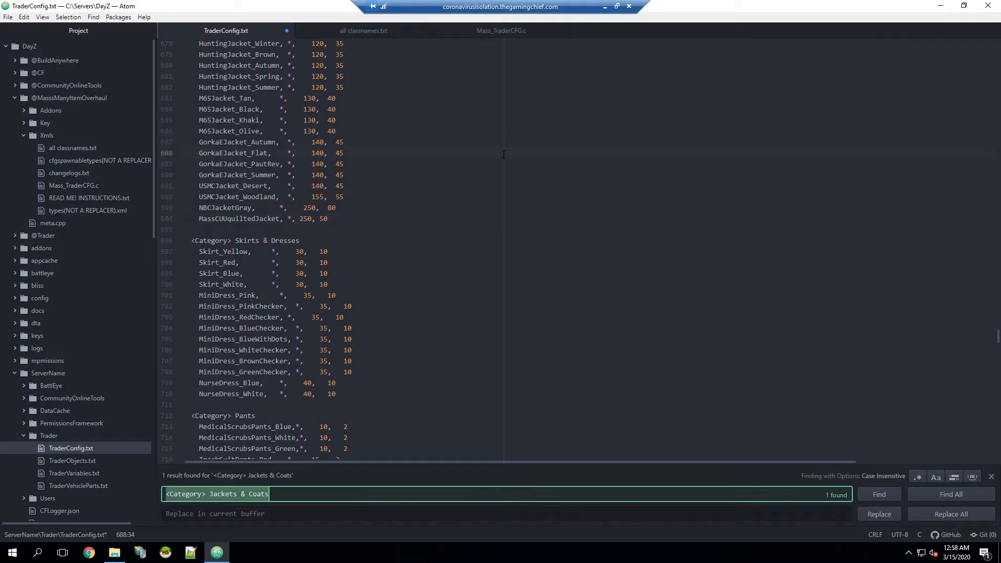
pyautogui.write('<Category> Pants')
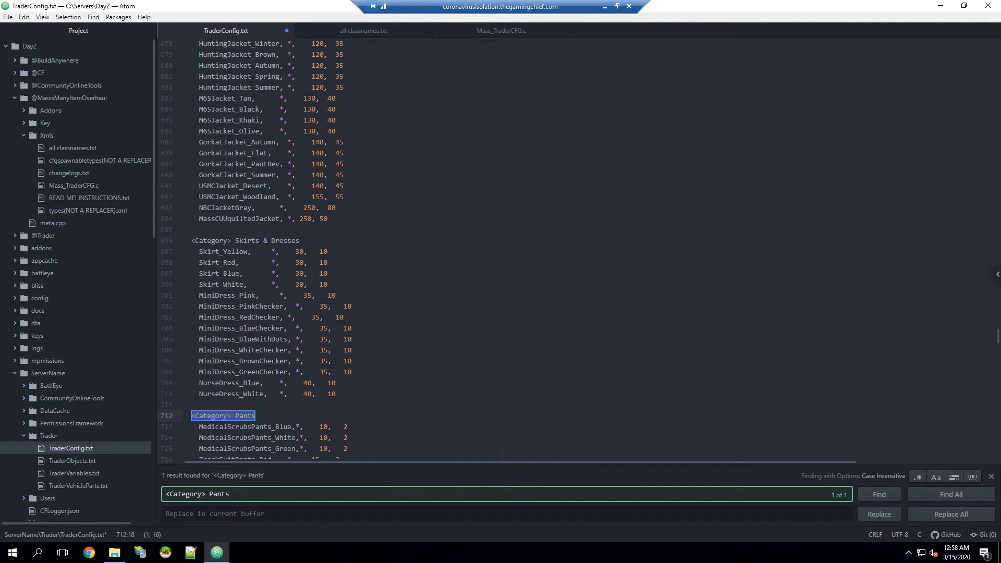
pyautogui.click(307, 383)
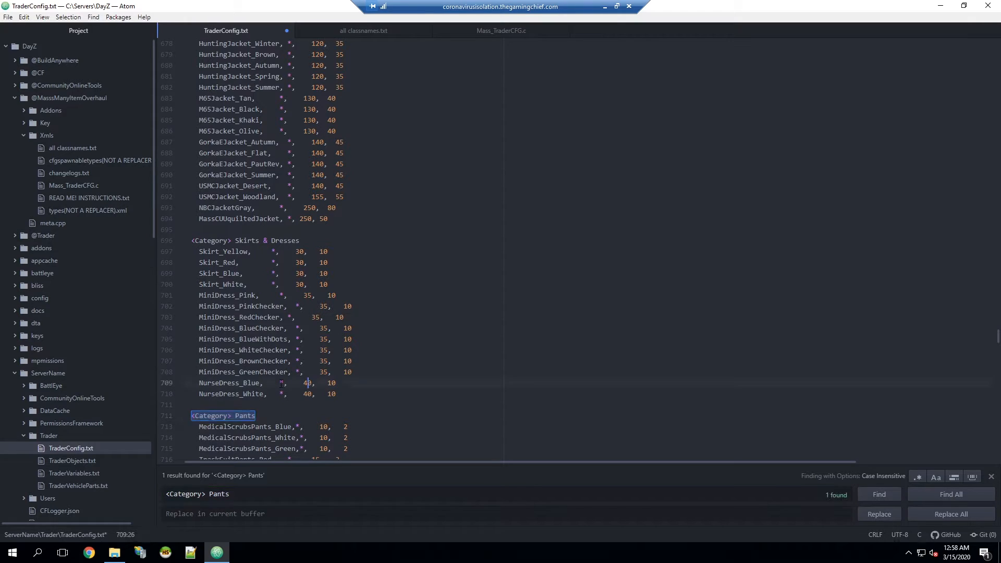
pyautogui.scroll(-5, 308, 383)
pyautogui.scroll(-20, 341, 380)
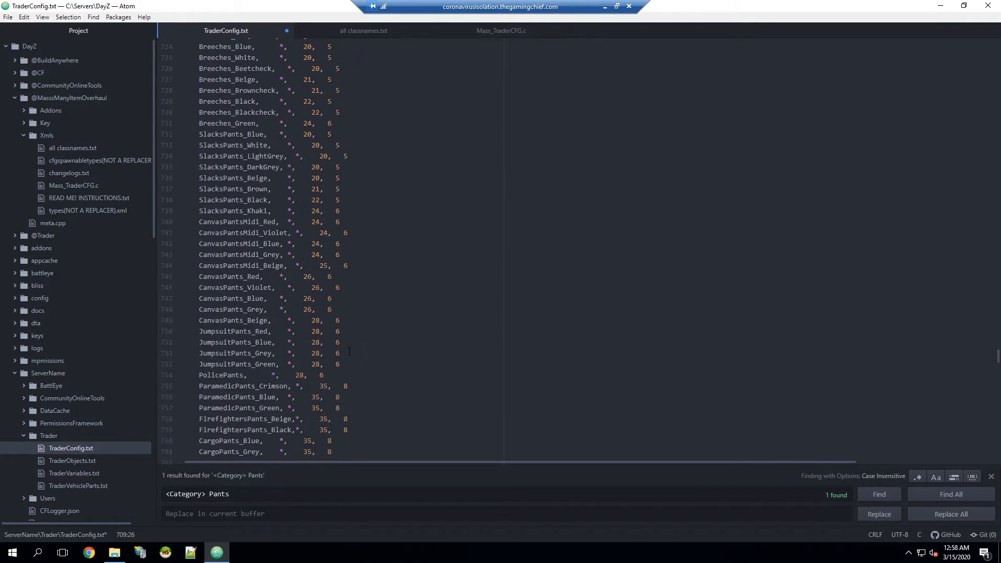
pyautogui.scroll(-9, 350, 315)
pyautogui.click(371, 193)
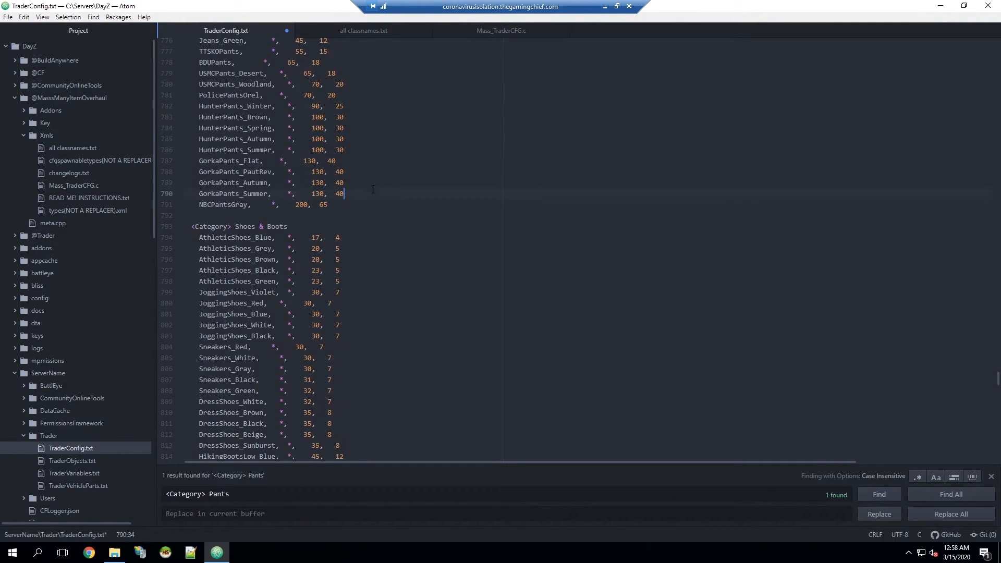
pyautogui.click(369, 204)
pyautogui.press('Return')
pyautogui.write('MassGorkaInvertWinterPants')
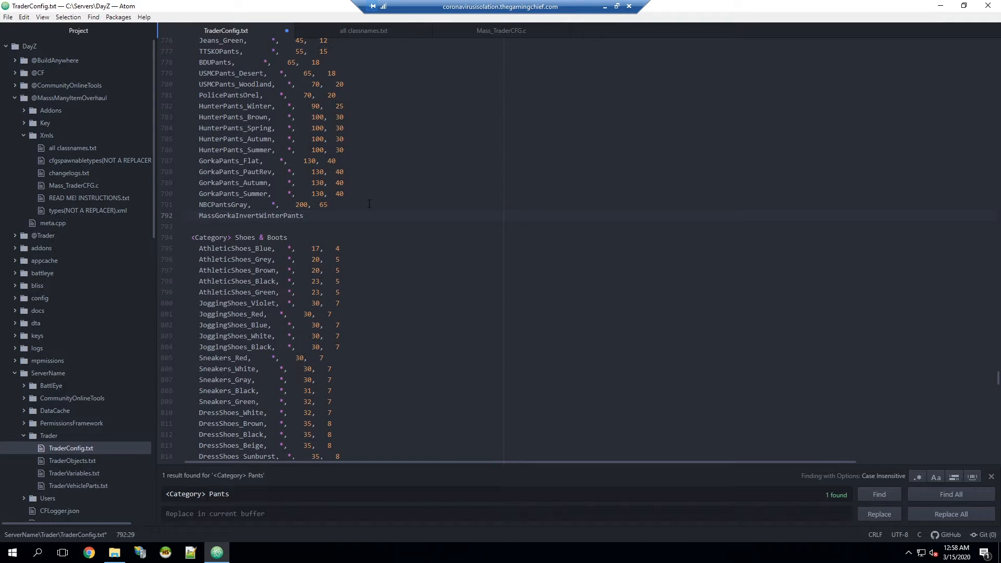
pyautogui.write(', *, 200')
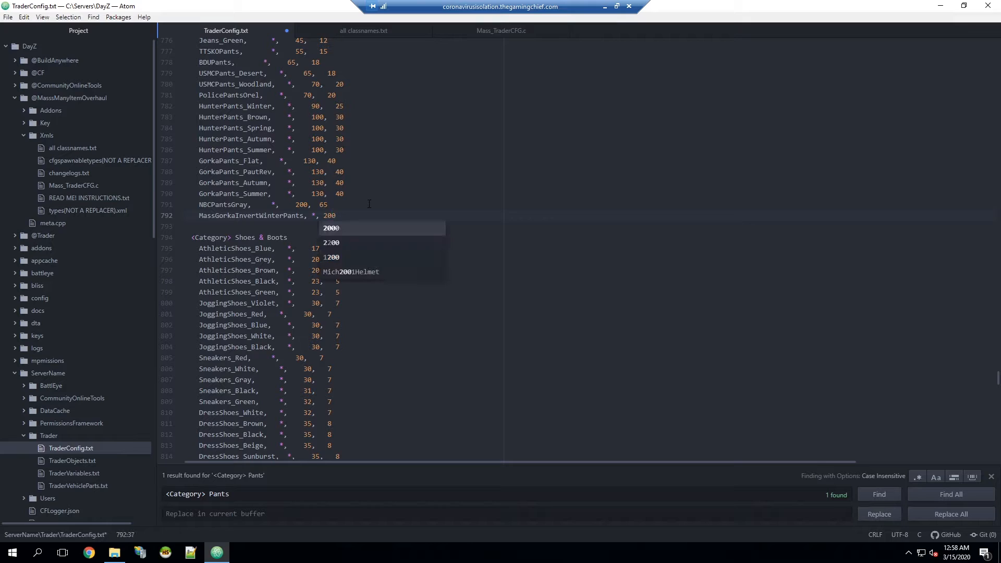
pyautogui.write(', 50')
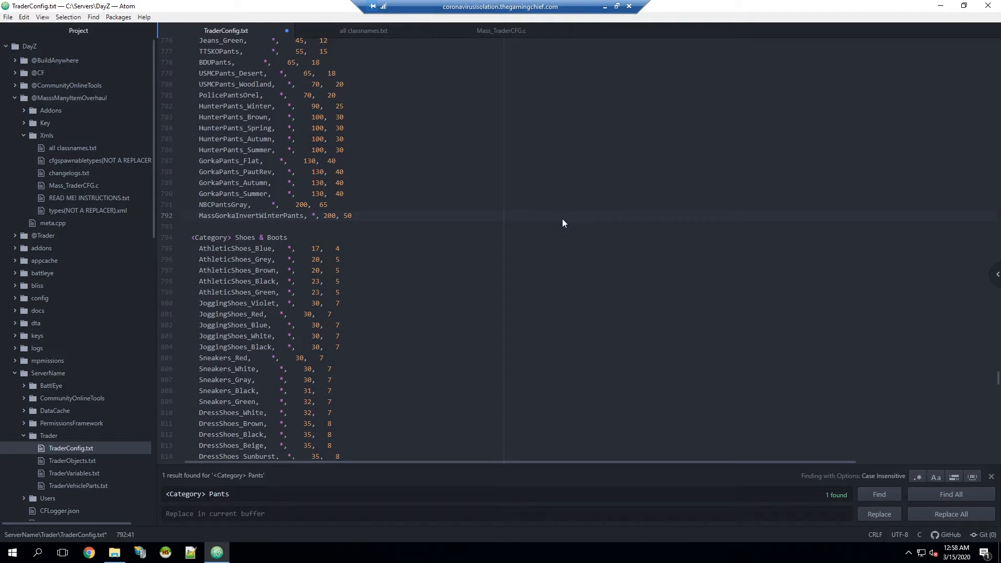
# Add the entry "MassNBCbootsYellow, *, 200, 50" below NBCBootsGray in the Shoes & Boots category.
pyautogui.hotkey('ctrl', 'f')
pyautogui.write('<Category> Shoes & Boots')
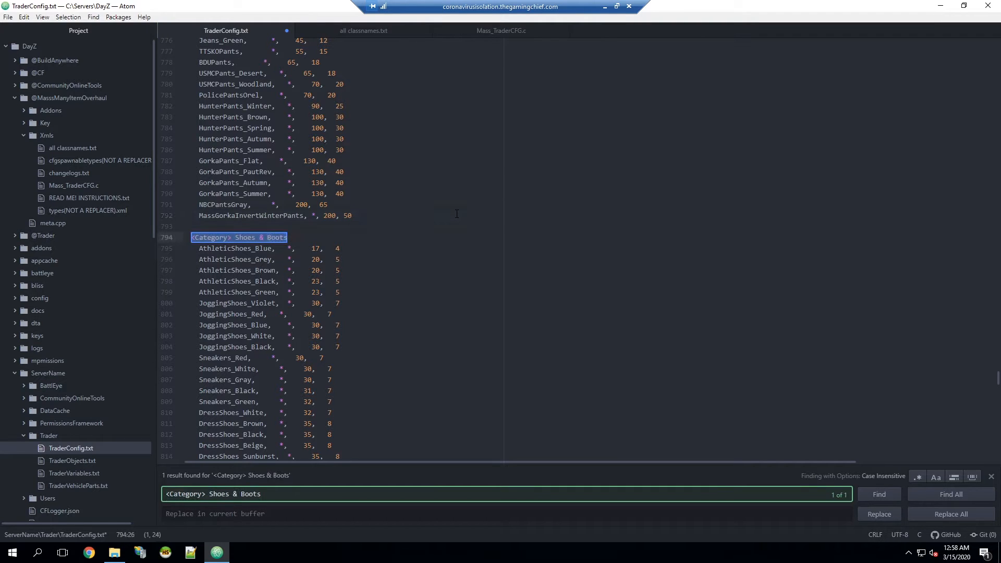
pyautogui.scroll(-10, 457, 213)
pyautogui.click(456, 217)
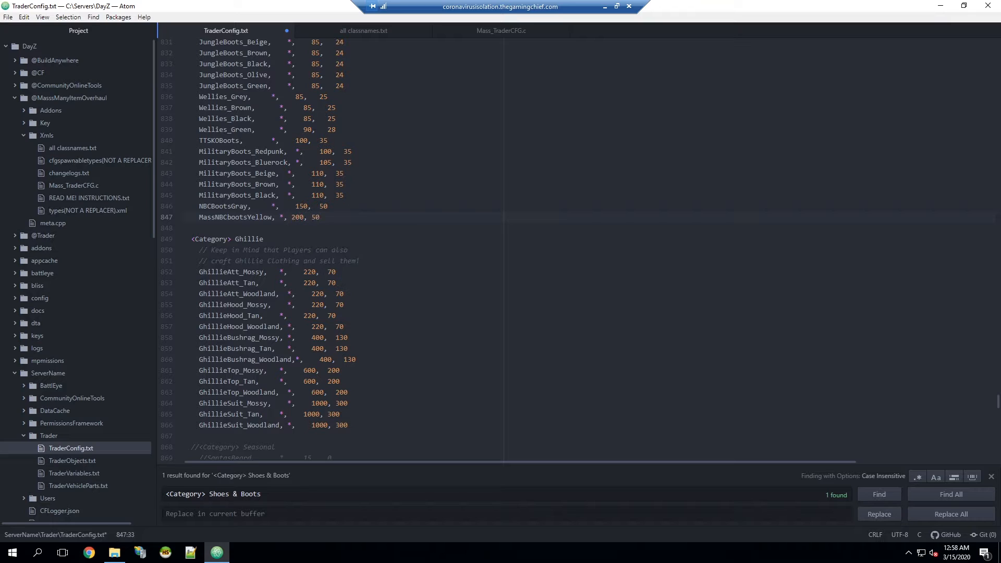
# Add the entry "MassNBCglovesBlue, *, 50, 50" at the end of the Gloves category.
pyautogui.hotkey('ctrl', 'f')
pyautogui.write('<Category> Gloves')
pyautogui.press('Return')
pyautogui.click(365, 402)
pyautogui.press('Return')
pyautogui.write('MassNBCglovesBlue, *, 50, 50')
# Add an entry for MassBlackVelcroBP with quantity * and buy value 400 to the Bags category.
pyautogui.hotkey('ctrl', 'f')
pyautogui.write('<Category> Bags')
pyautogui.click(371, 312)
pyautogui.press('Return')
pyautogui.write('MassBlackVelcroBP, *, 400,')
# Add the entry "Massurbancamohat, *, 150, 50" below NBCHoodGray in the Hats & Caps category.
pyautogui.hotkey('ctrl', 'f')
pyautogui.write('<Category> Hats & Caps')
pyautogui.click(350, 213)
pyautogui.press('Return')
pyautogui.write('Massurbancamohat, *, 150, 50')
pyautogui.click(350, 205)
# Add an entry for MassGhillieSuitWoodland with quantity * and buy value 1000 below GhillieSuit_Woodland in the Ghillie category.
pyautogui.hotkey('ctrl', 'f')
pyautogui.write('<Category> Ghillie')
pyautogui.press('Return')
pyautogui.click(383, 409)
pyautogui.press('Return')
pyautogui.write('MassGhillieSuitWoodland, *, 1000, 2')
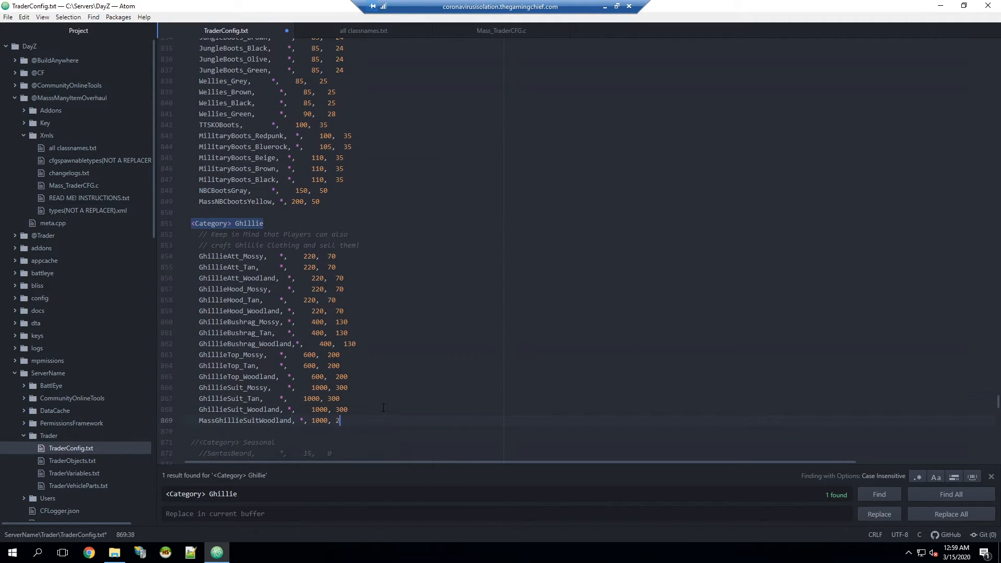
# Add the entry "MassArmband_St, *, 20, 5" to the Armbands category.
pyautogui.hotkey('ctrl', 'f')
pyautogui.write('<Category> Armbands')
pyautogui.press('Return')
pyautogui.click(350, 333)
pyautogui.press('Return')
pyautogui.write('MassArmband_St, *, 20, 5')
# Add the entry "MaskaHelmet, *, 300, 50" at the end of the Helmets category.
pyautogui.hotkey('ctrl', 'f')
pyautogui.write('<Category> Helmets')
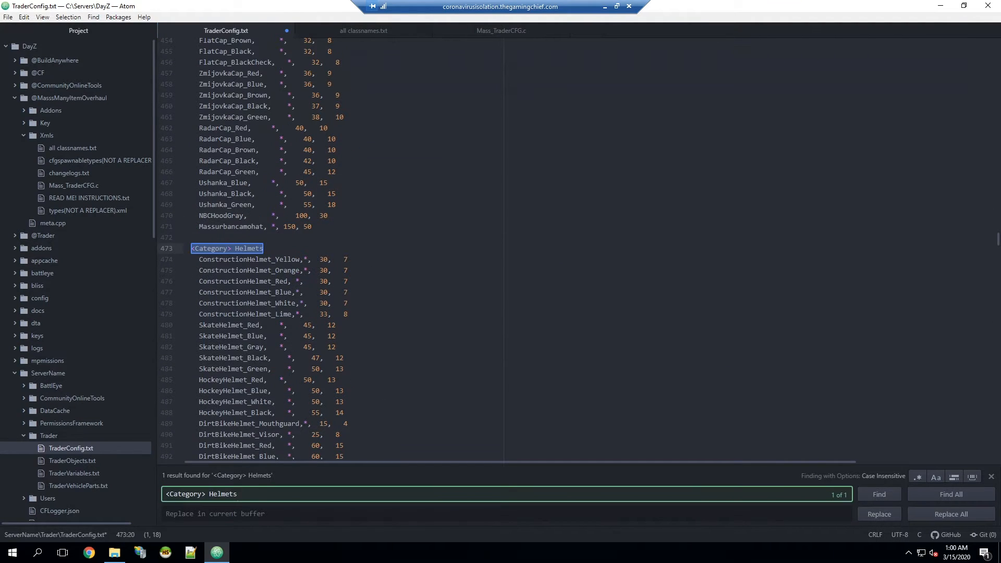
pyautogui.scroll(-10, 382, 330)
pyautogui.click(381, 331)
pyautogui.press('Return')
pyautogui.write('MaskaHelmet, *, 300, 50')
# Start an entry for MassSVT40 with quantity W below SKS in the Rifles category.
pyautogui.hotkey('ctrl', 'f')
pyautogui.write('<Category> Rifles')
pyautogui.press('Return')
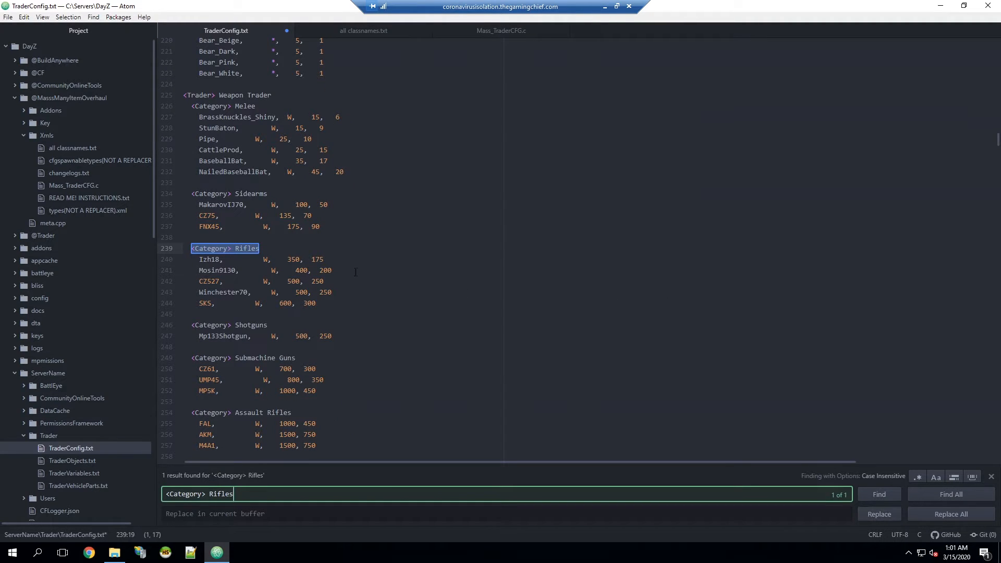
pyautogui.scroll(2, 405, 257)
pyautogui.scroll(3, 283, 178)
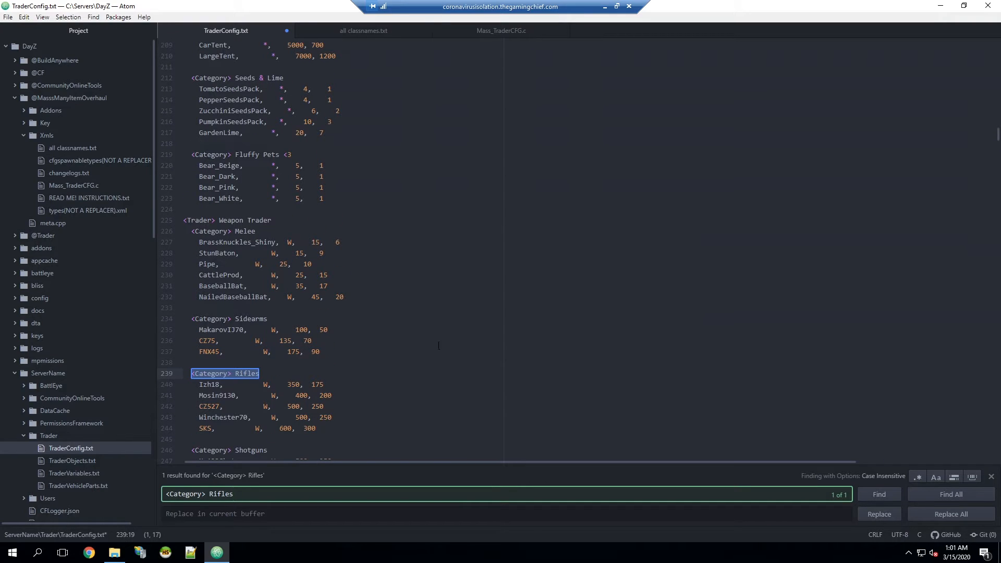
pyautogui.scroll(-2, 374, 368)
pyautogui.click(359, 379)
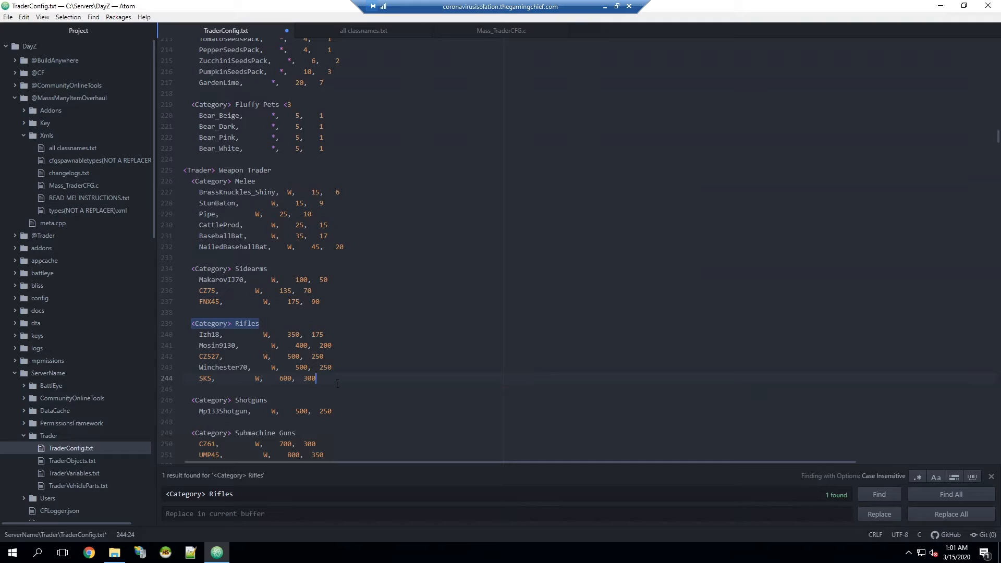
pyautogui.press('Return')
pyautogui.write('MassSVT40')
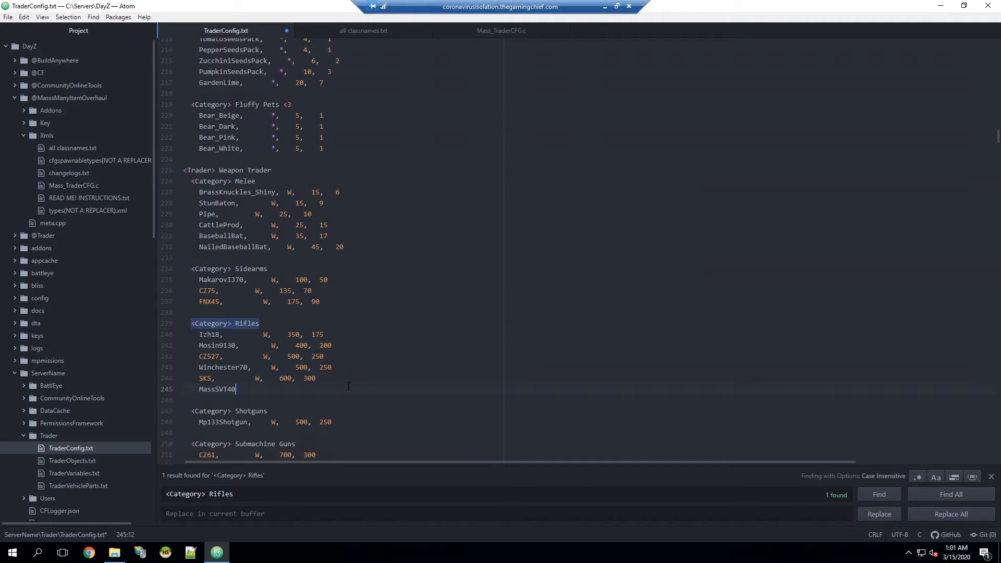
pyautogui.press('BackSpace')
pyautogui.press('BackSpace')
pyautogui.write('W')
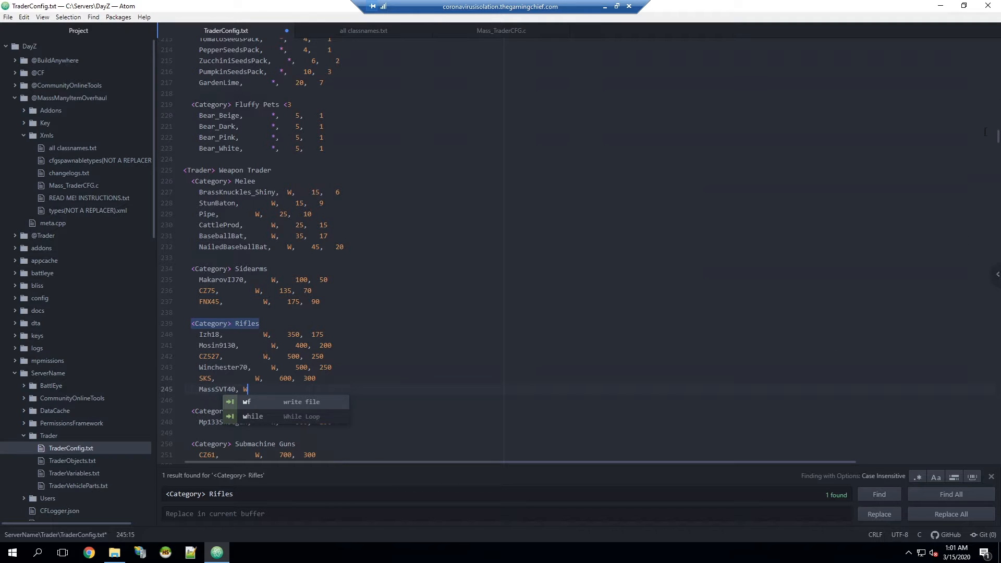
# Examine the comment at the start of TraderConfig.txt that explains the quantity codes, especially the one for weapons.
pyautogui.moveTo(998, 137); pyautogui.dragTo(999, 45)
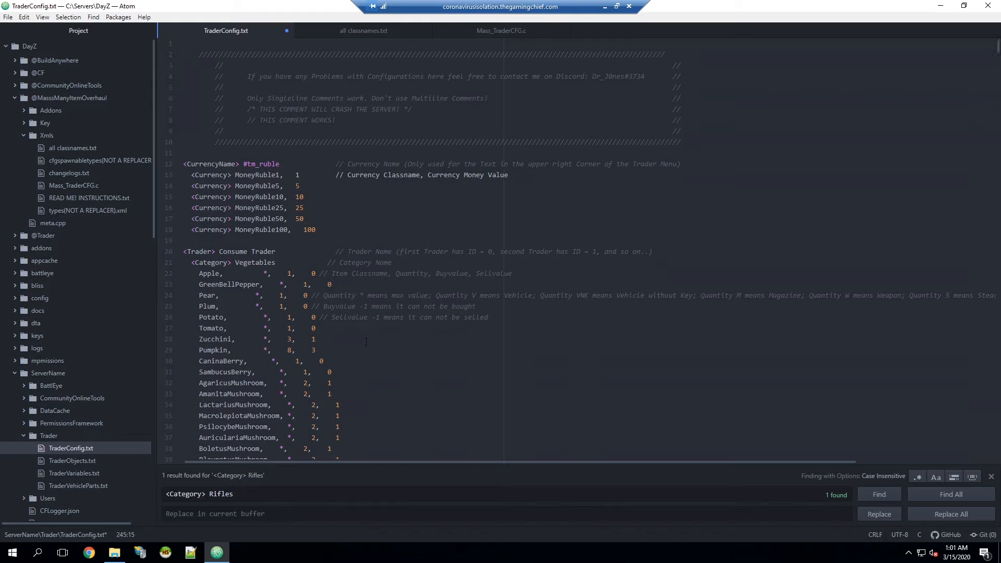
pyautogui.click(410, 296)
pyautogui.moveTo(576, 459); pyautogui.dragTo(605, 463)
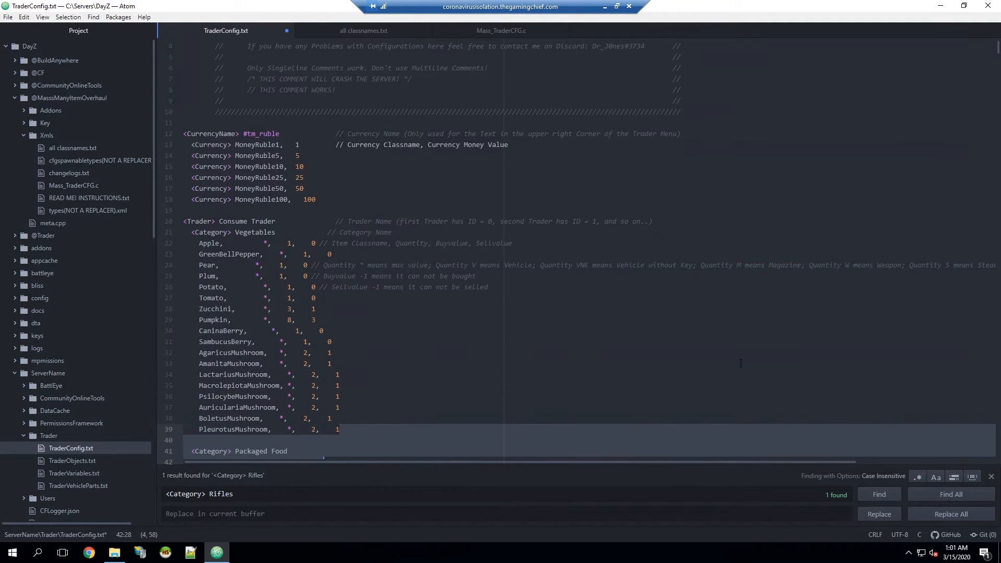
pyautogui.moveTo(810, 265); pyautogui.dragTo(903, 264)
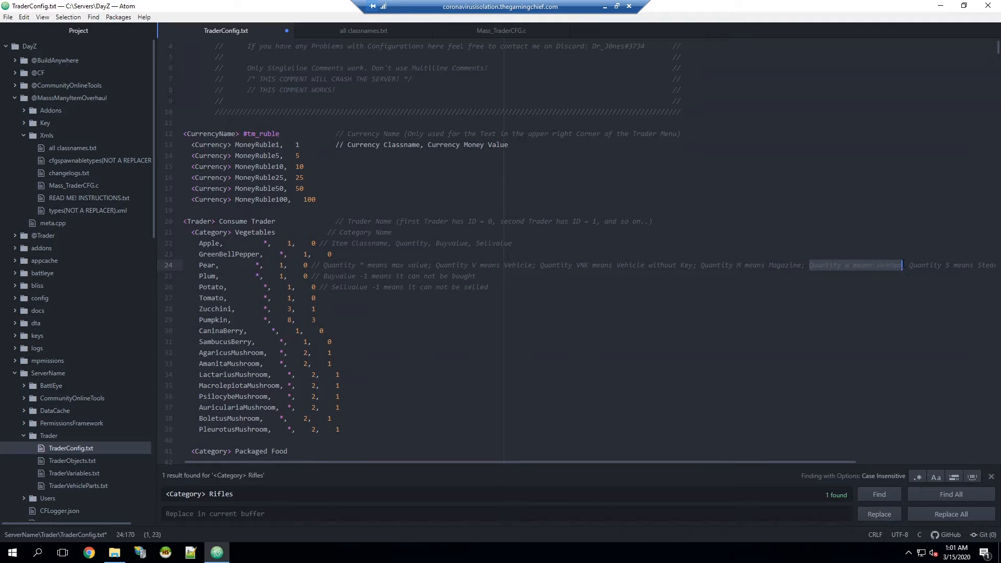
pyautogui.moveTo(579, 461); pyautogui.dragTo(787, 450)
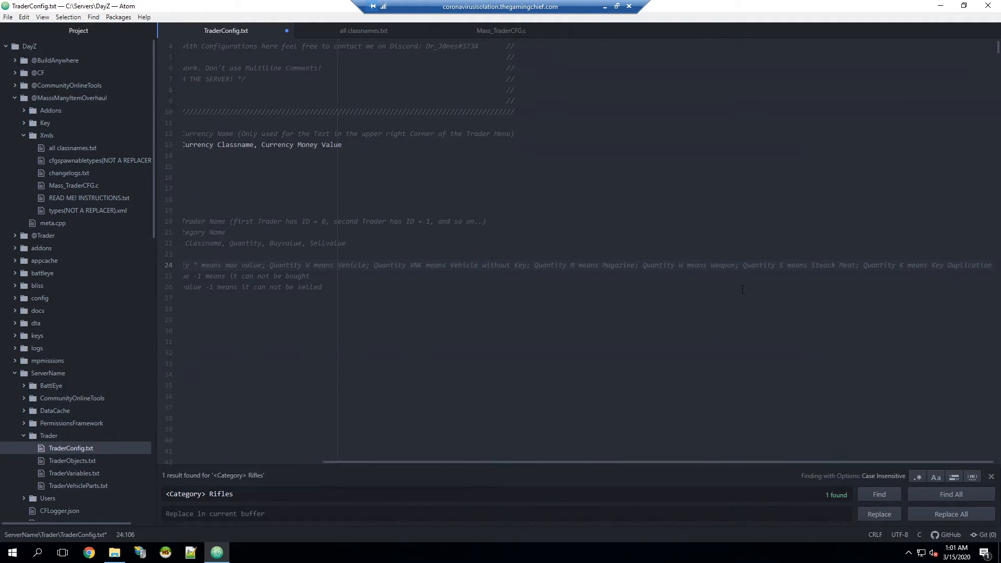
pyautogui.doubleClick(699, 265)
pyautogui.click(707, 265)
pyautogui.moveTo(737, 462); pyautogui.dragTo(687, 326)
pyautogui.moveTo(746, 462); pyautogui.dragTo(512, 464)
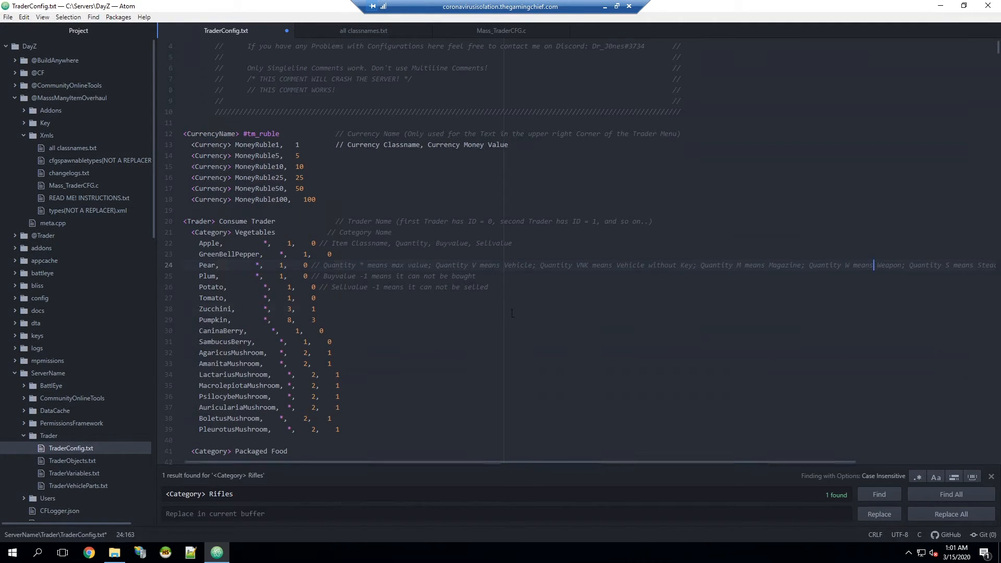
# Complete the MassSVT40 entry in the Rifles category with buy value 1000 and sell value 200.
pyautogui.hotkey('ctrl', 'f')
pyautogui.write('MassSVT40')
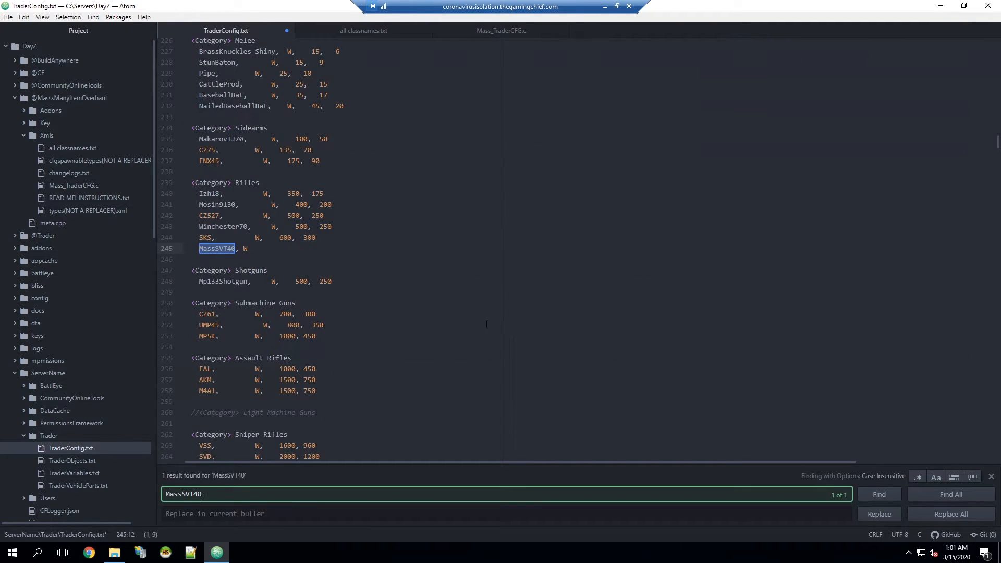
pyautogui.click(276, 249)
pyautogui.write(', 100')
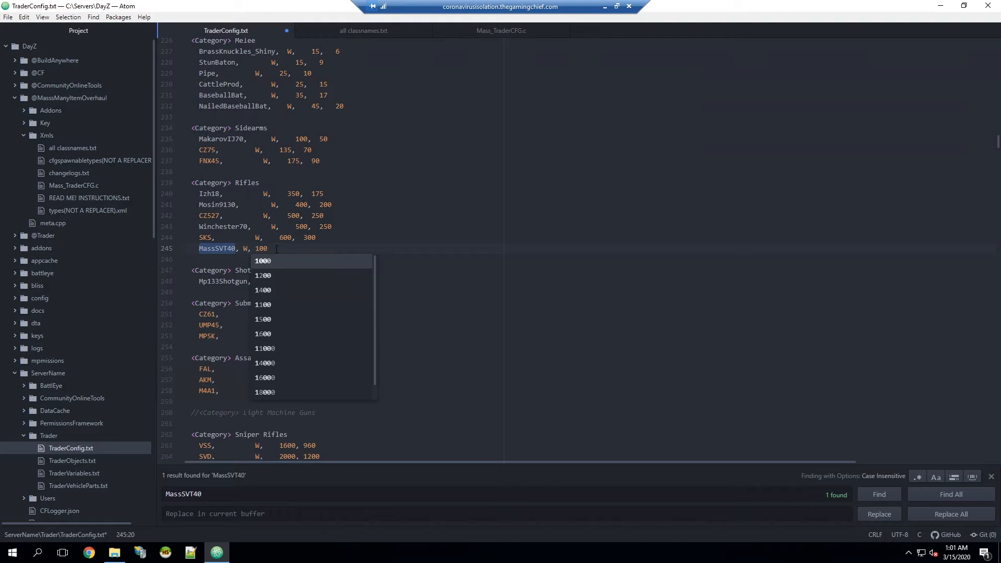
pyautogui.write('0, 200')
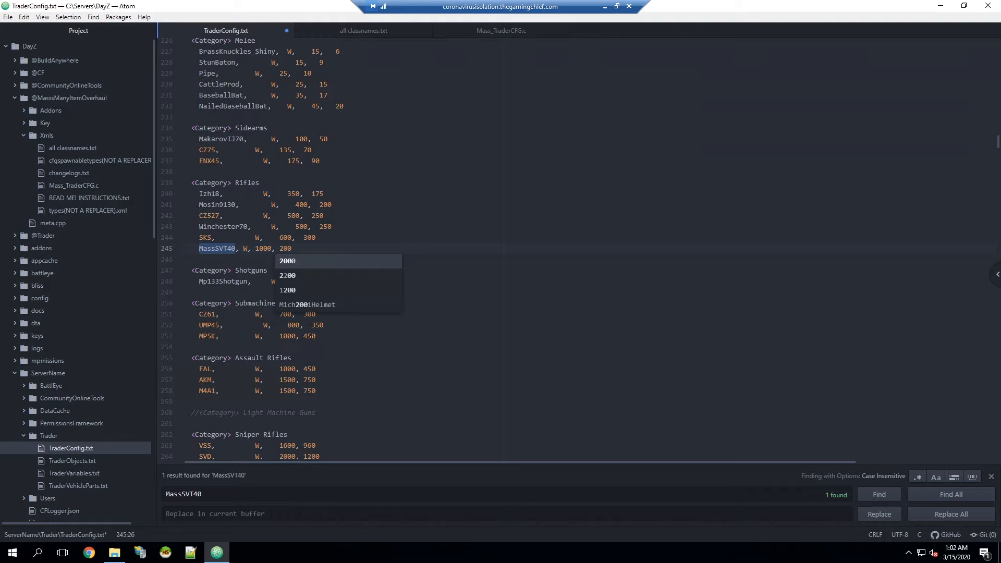
pyautogui.click(619, 224)
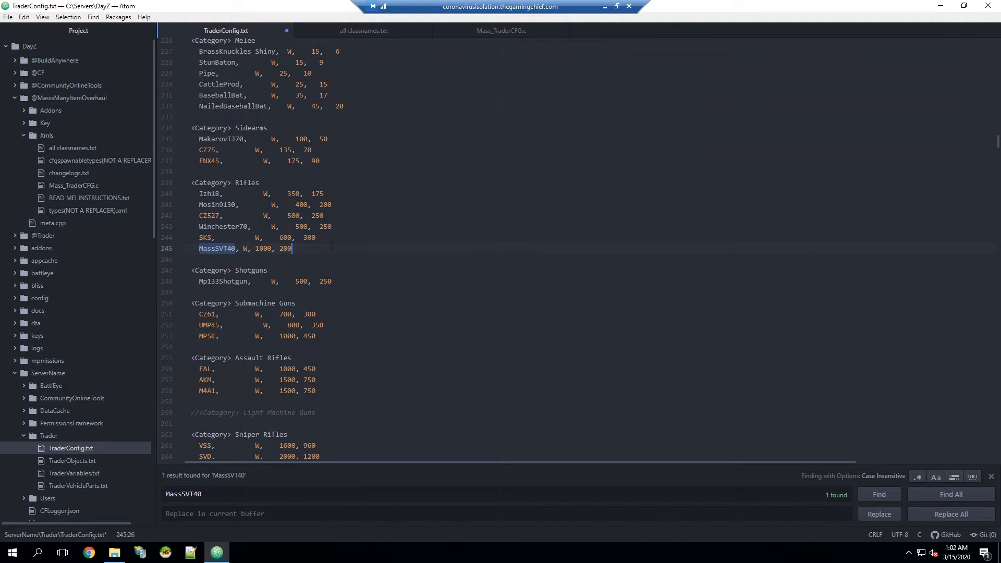
# Add the entry "kivaarimag, 1, 50, 10" below Ammo_762x54 in the Ammunition category.
pyautogui.hotkey('ctrl', 'f')
pyautogui.write('<Category> Ammunition')
pyautogui.press('Return')
pyautogui.scroll(-1, 425, 312)
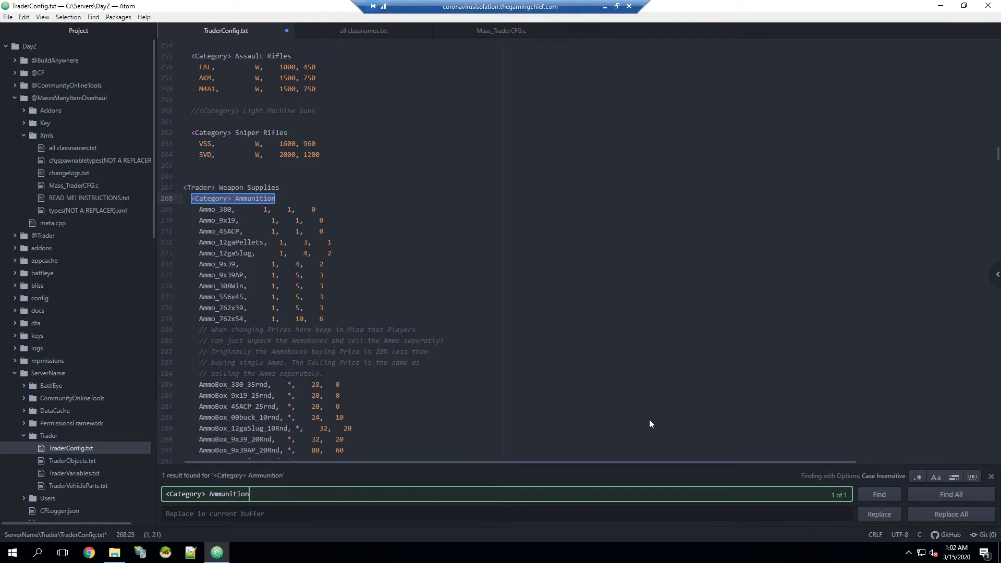
pyautogui.click(336, 316)
pyautogui.scroll(-13, 336, 316)
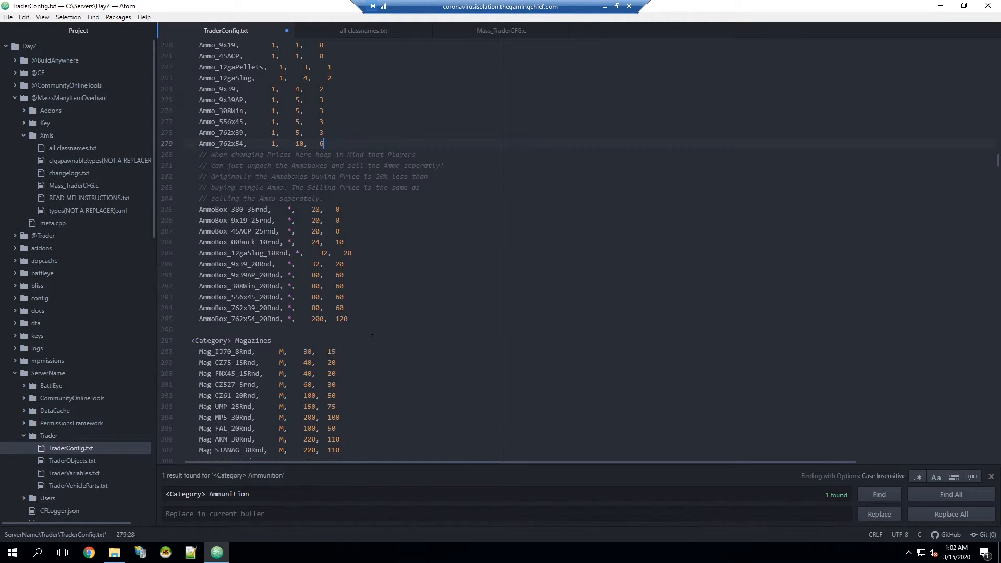
pyautogui.scroll(7, 336, 316)
pyautogui.click(343, 335)
pyautogui.click(375, 351)
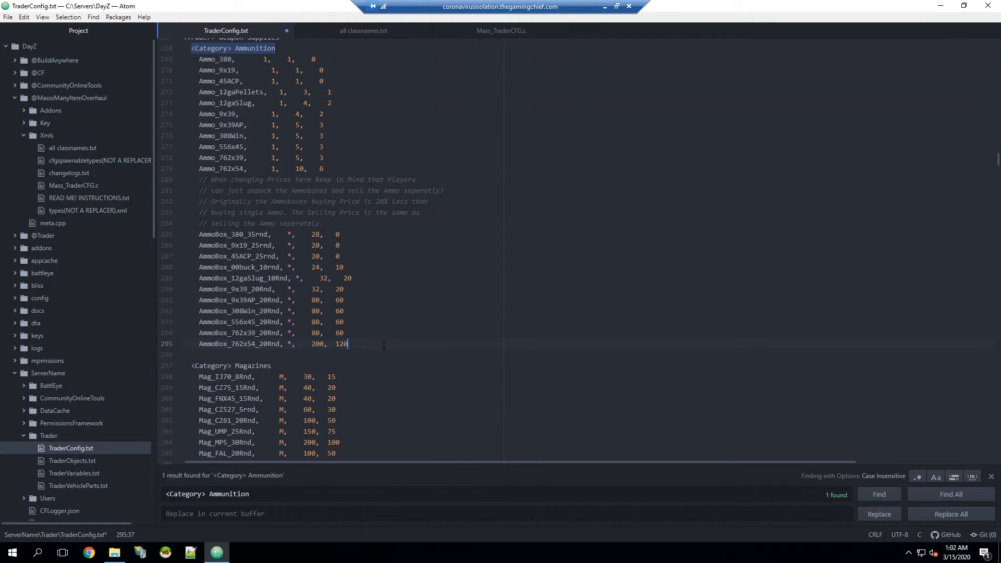
pyautogui.scroll(3, 384, 345)
pyautogui.click(350, 244)
pyautogui.press('Return')
pyautogui.write('kivaarimag, 1, 50, 10')
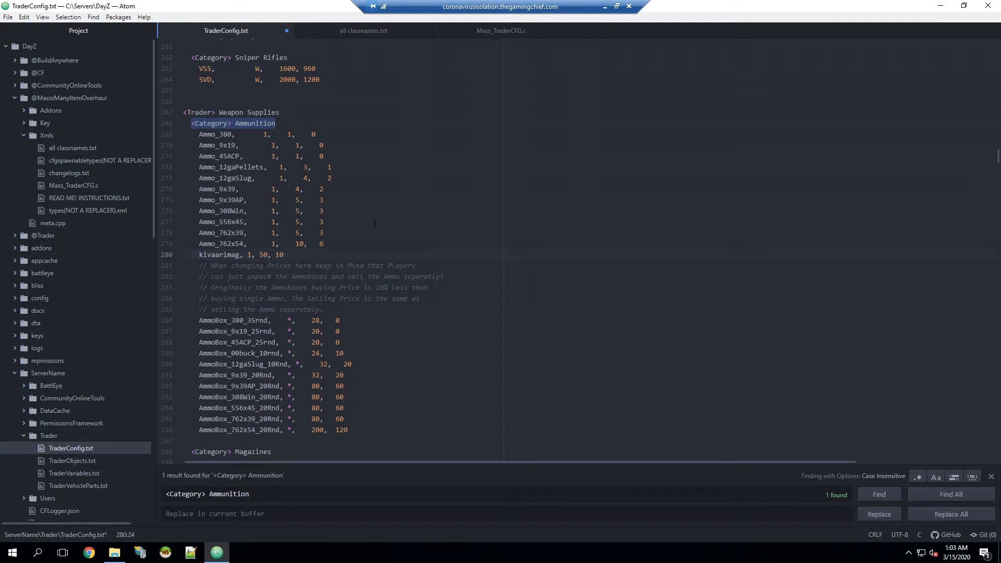
# Review the comment on ammo box pricing above the AmmoBox entries in the Ammunition category.
pyautogui.moveTo(335, 309); pyautogui.dragTo(200, 267)
pyautogui.click(308, 267)
pyautogui.doubleClick(229, 320)
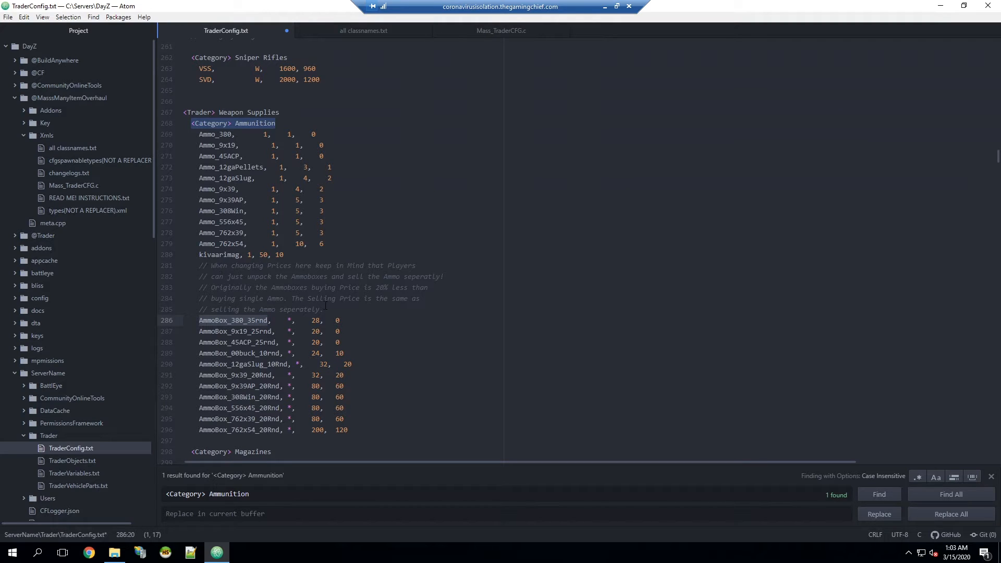
pyautogui.moveTo(332, 310); pyautogui.dragTo(147, 265)
pyautogui.click(365, 313)
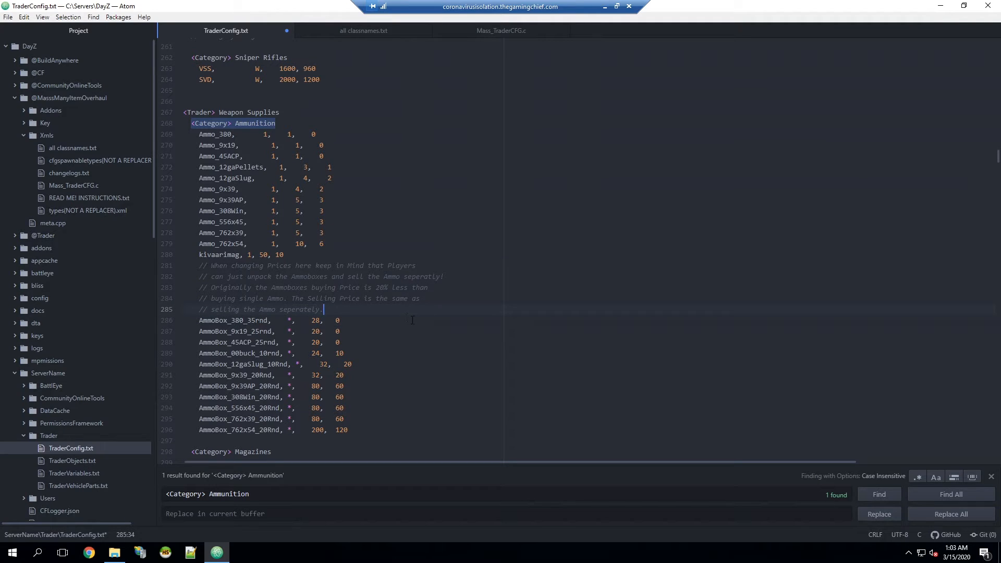
# Save TraderConfig.txt and start the DayZ server with Start Server.bat from the DayZ folder.
pyautogui.hotkey('ctrl', 's')
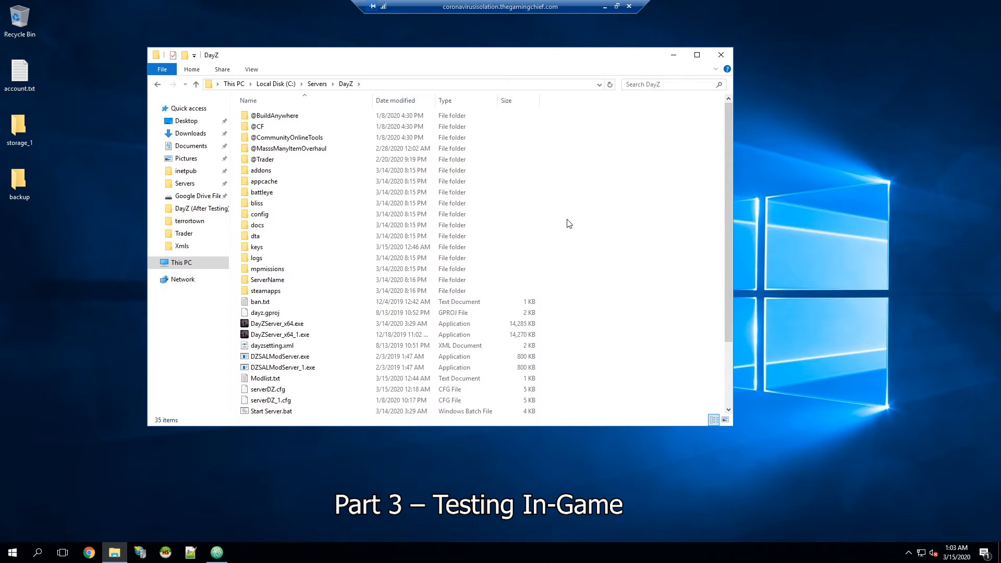
pyautogui.scroll(-1, 329, 398)
pyautogui.doubleClick(311, 387)
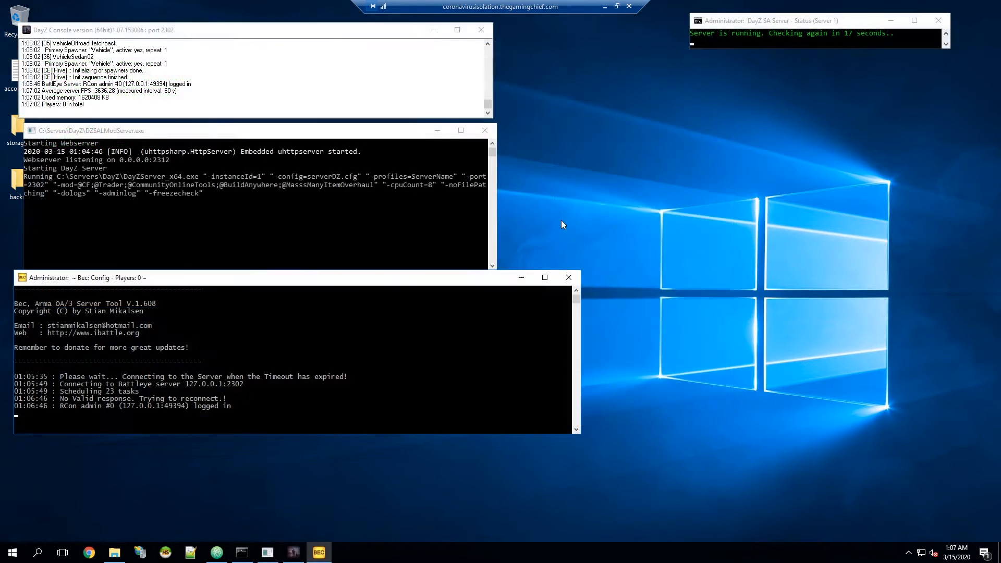
# Minimize the remote desktop session and open DZSA Launcher on the local computer.
pyautogui.click(605, 6)
pyautogui.press('super')
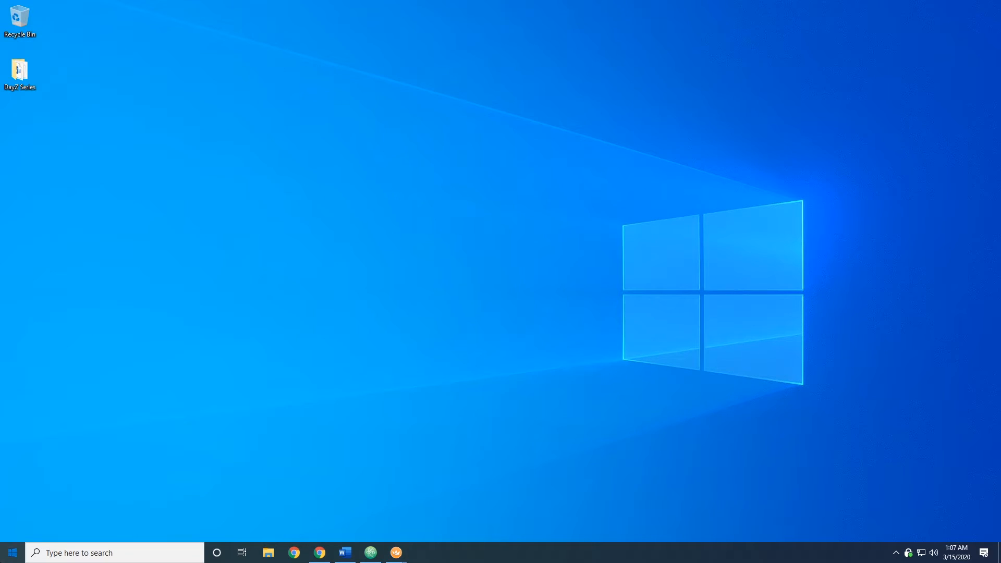
pyautogui.write('dzs')
pyautogui.press('Return')
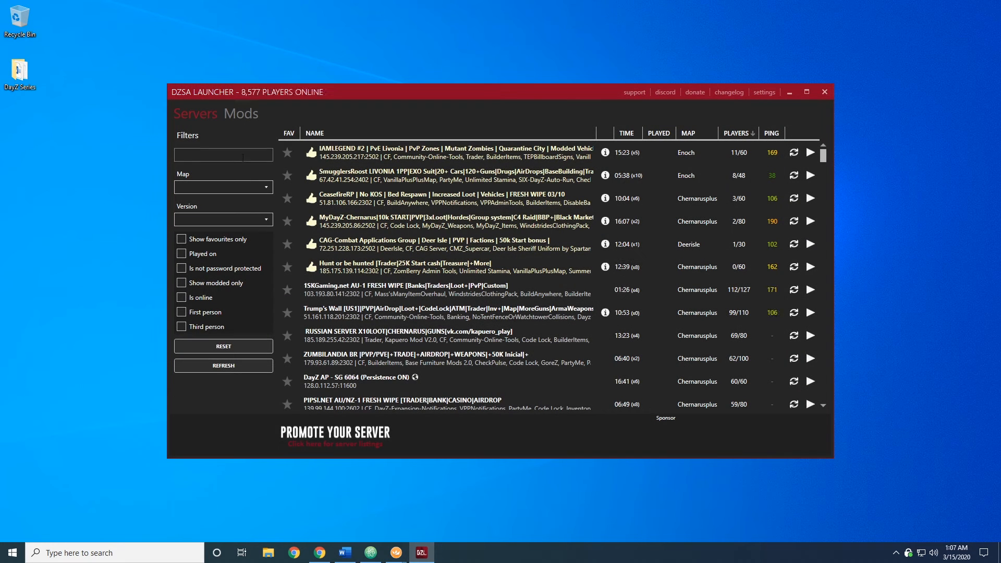
# Filter the server list by TGC, refresh TGC's Test Server #1 and join it to play.
pyautogui.click(224, 154)
pyautogui.write('TGC')
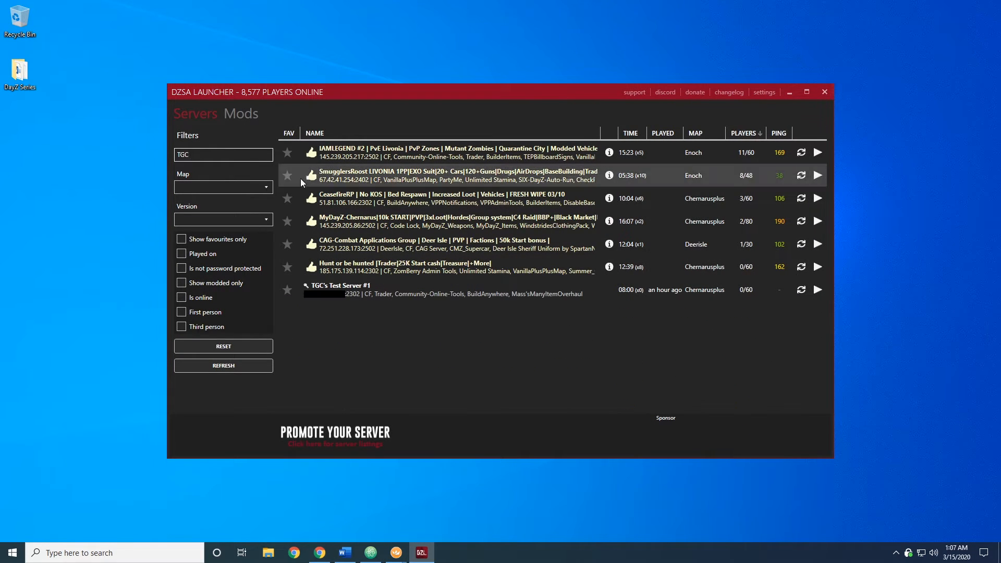
pyautogui.click(801, 291)
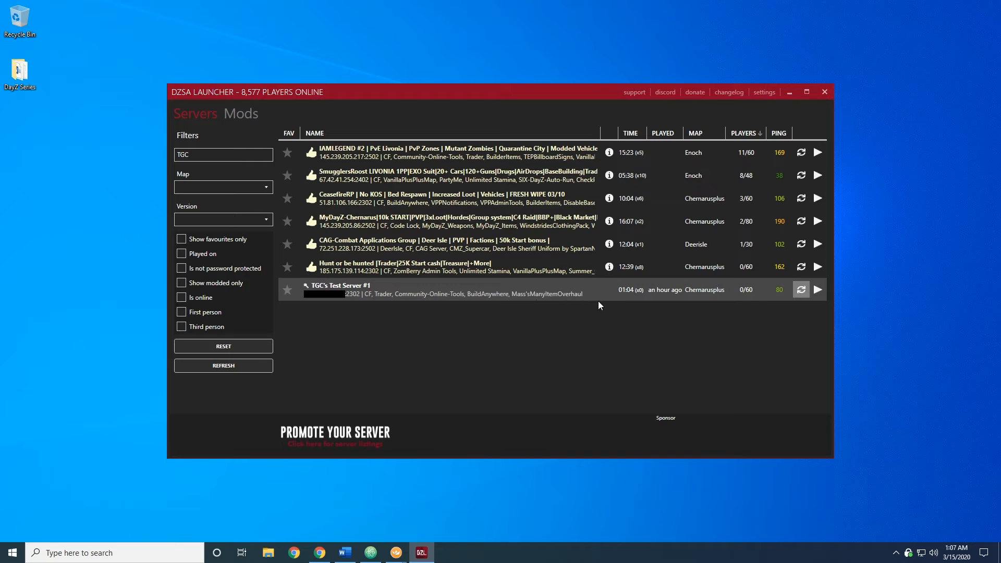
pyautogui.click(817, 291)
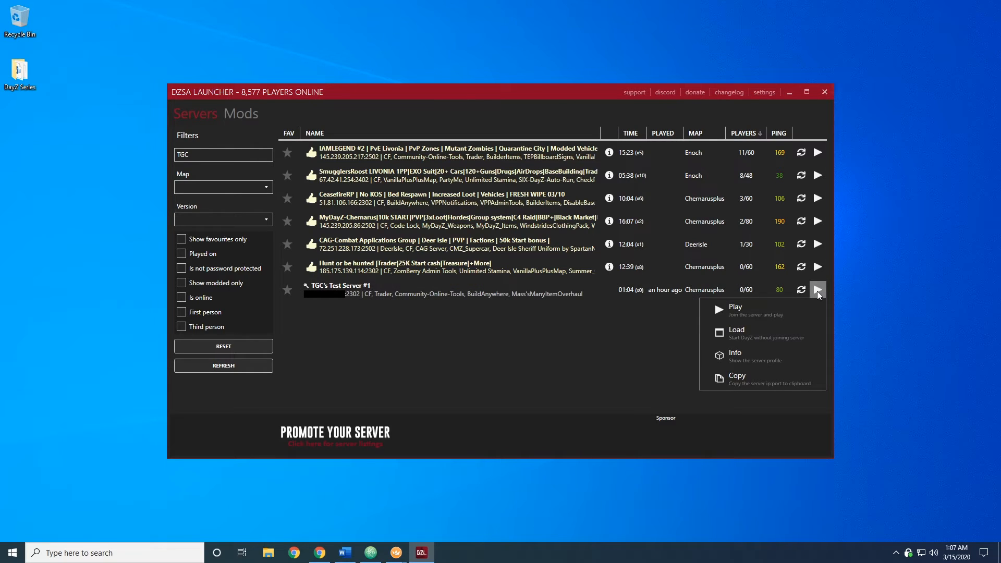
pyautogui.click(787, 314)
pyautogui.click(595, 301)
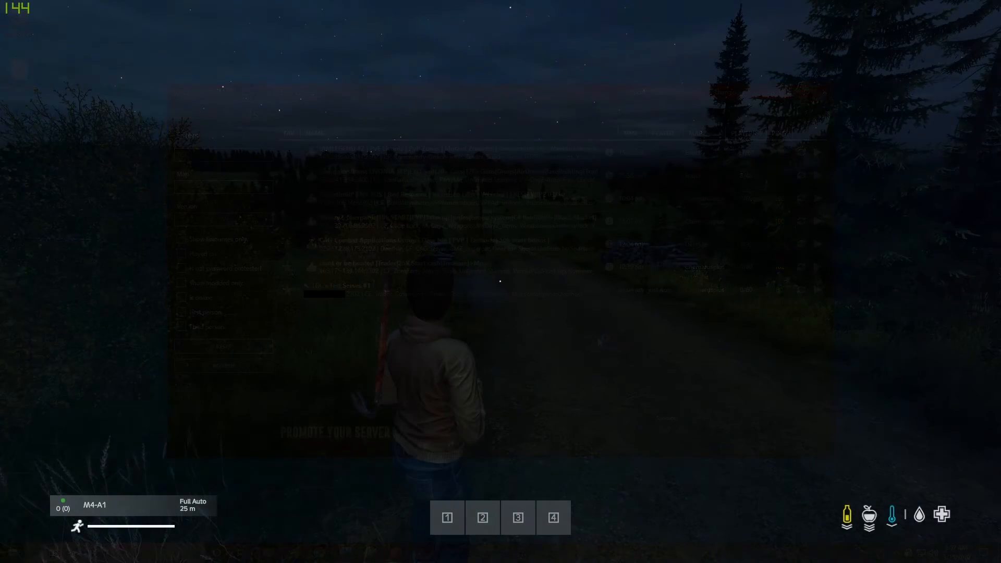
# Toggle on Community Online Tools and set the weather start time to about 10:04 for daylight.
pyautogui.press('End')
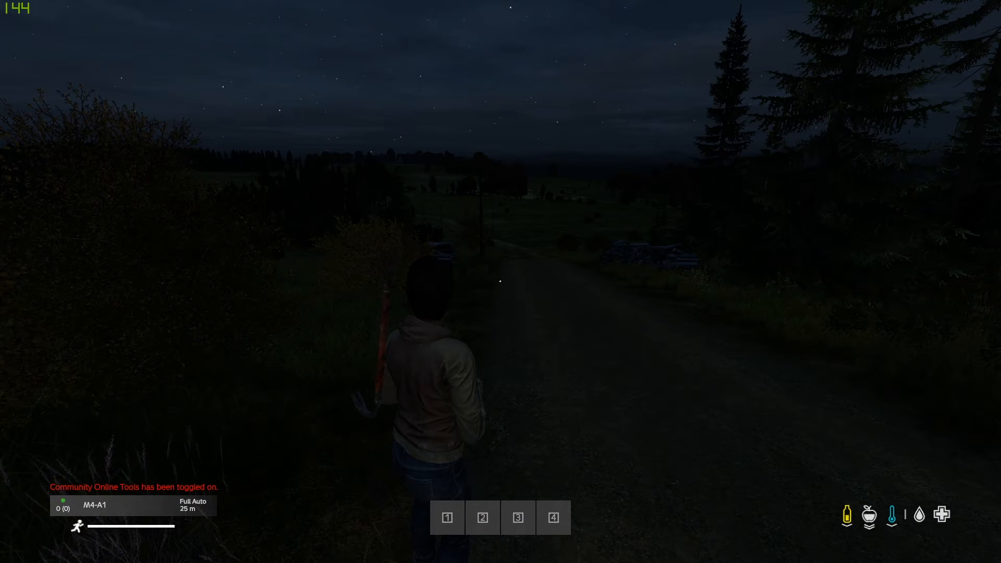
pyautogui.press('y')
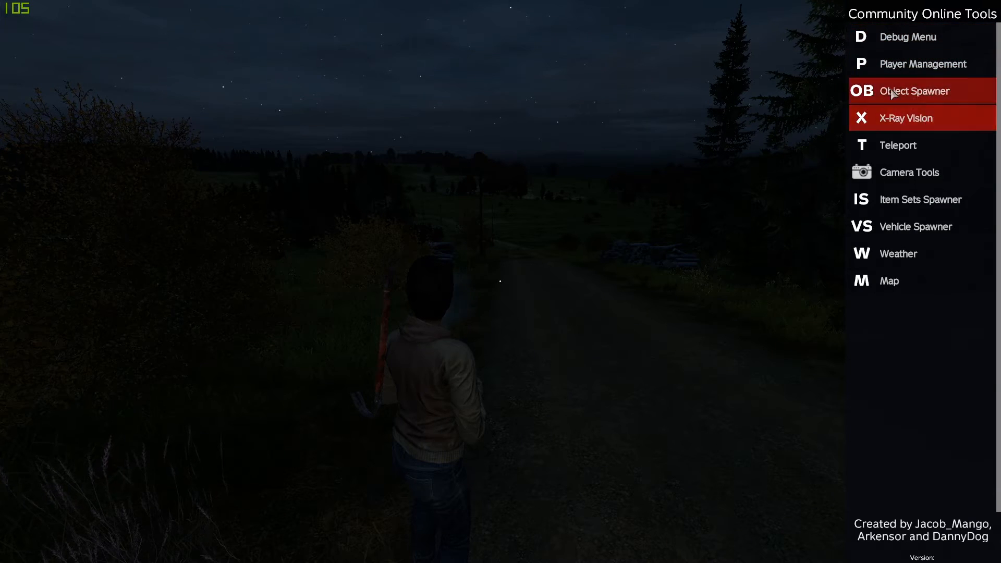
pyautogui.click(923, 65)
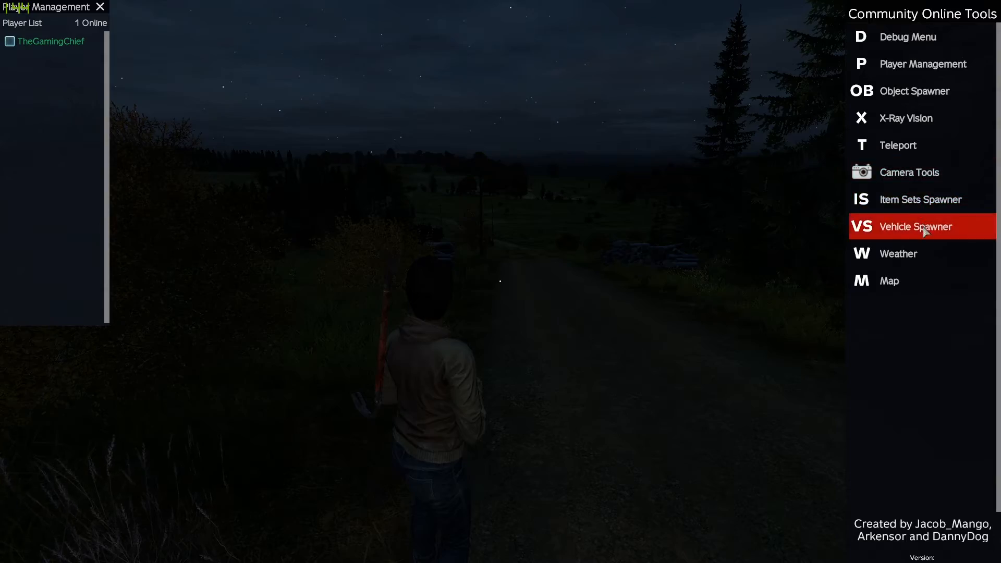
pyautogui.click(907, 254)
pyautogui.click(183, 22)
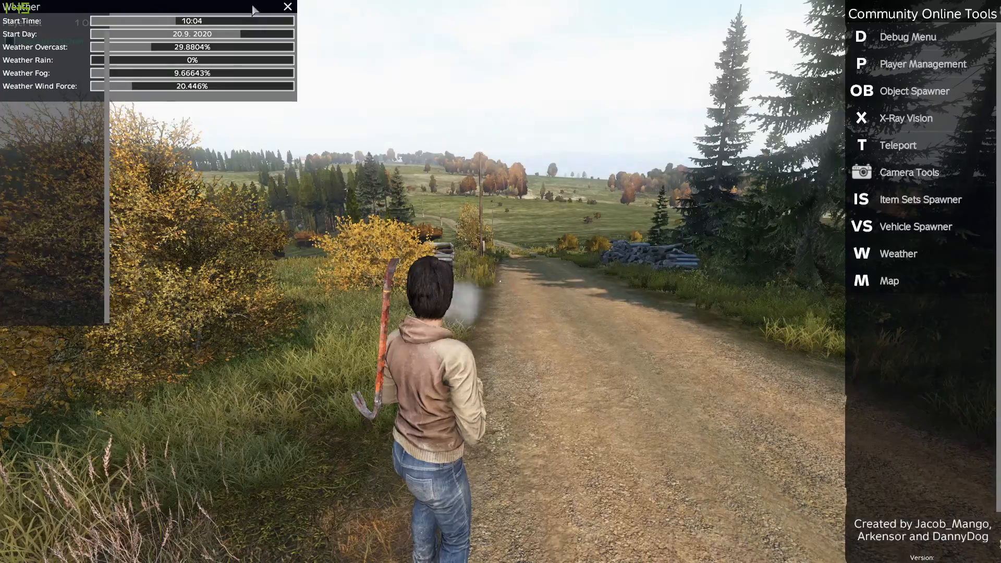
pyautogui.click(288, 8)
pyautogui.click(102, 8)
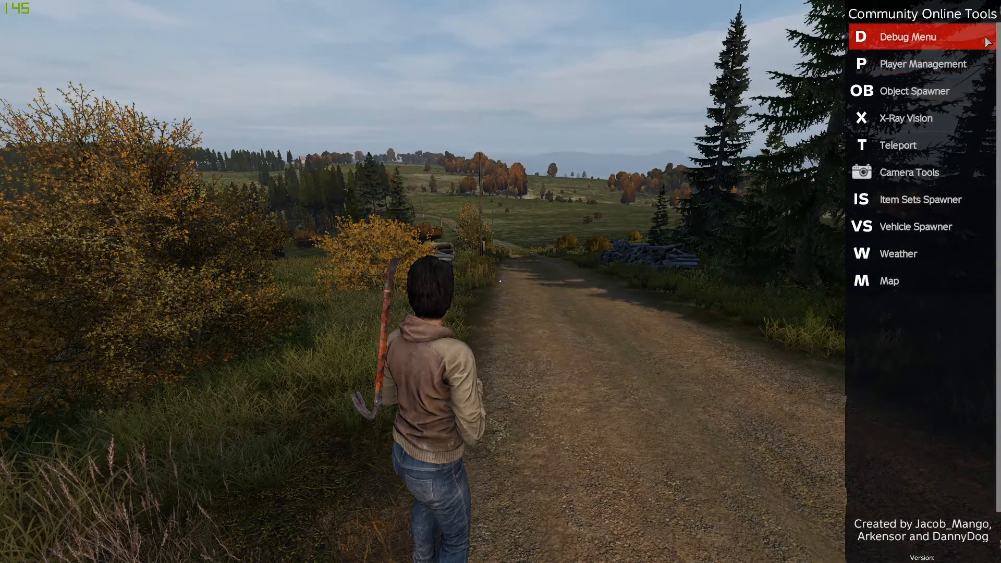
pyautogui.press('y')
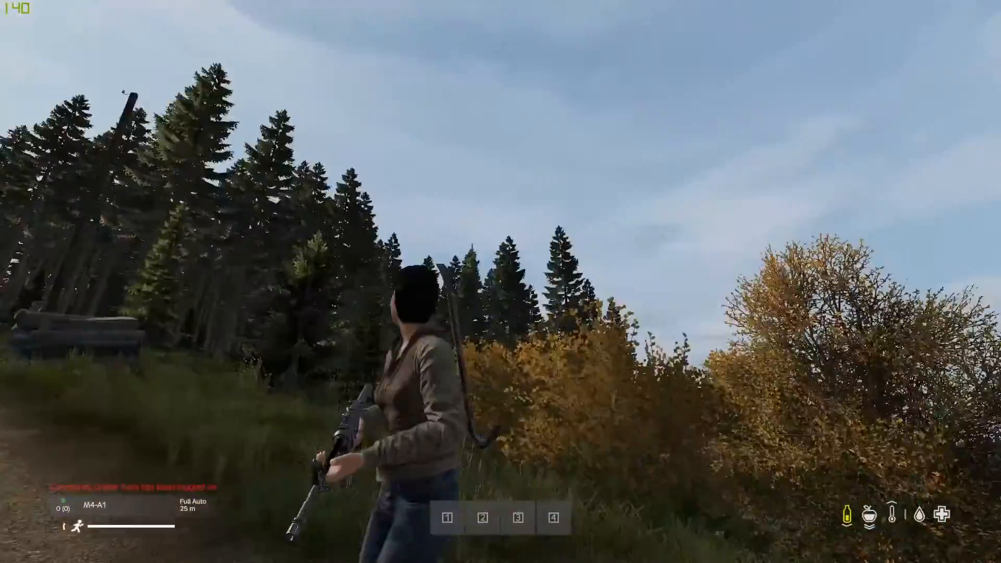
# Move the character to the trader NPC inside the building.
pyautogui.press('w')
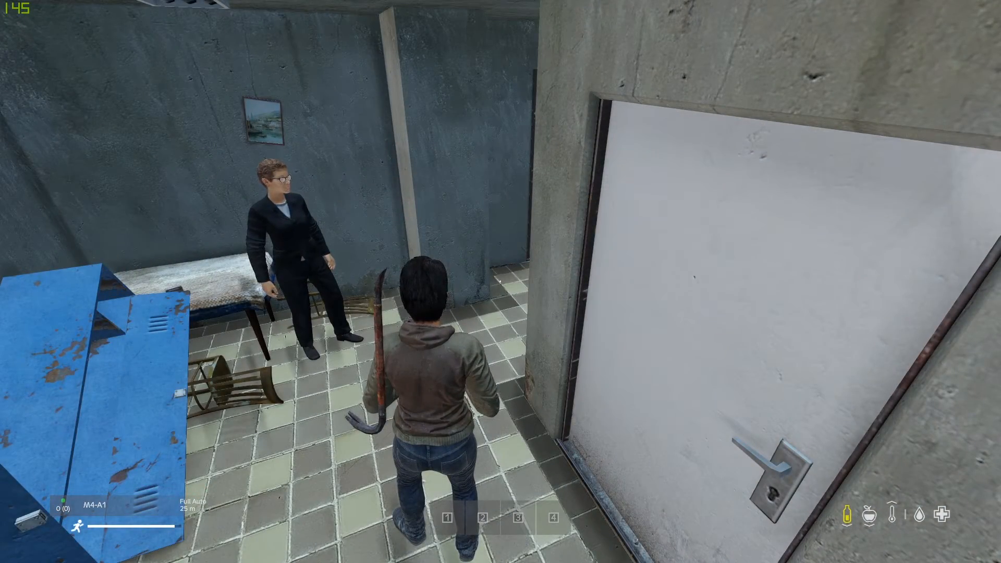
# Approach the trader NPC, start trading and browse the Clothing Trader's categories to Vests.
pyautogui.press('w')
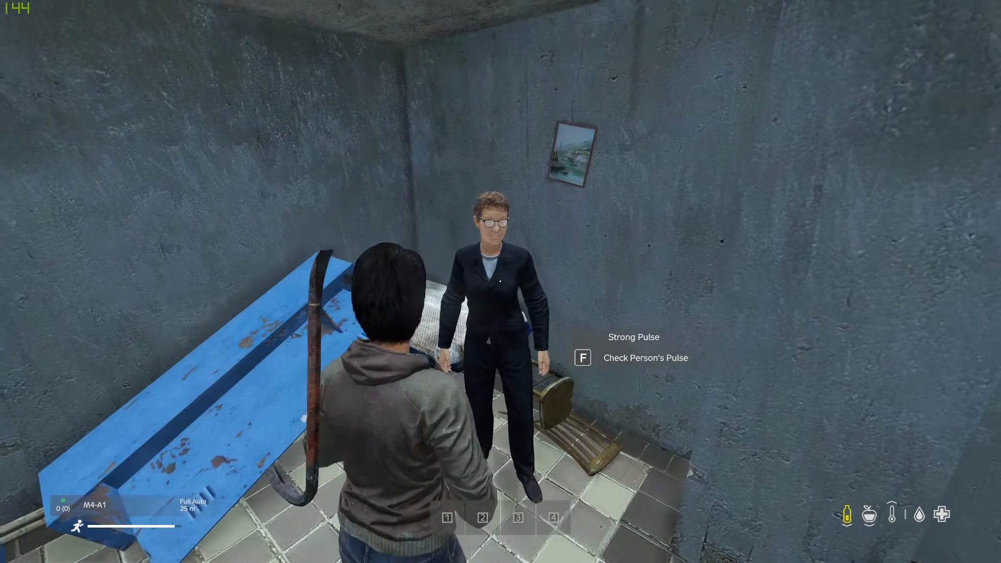
pyautogui.press('f')
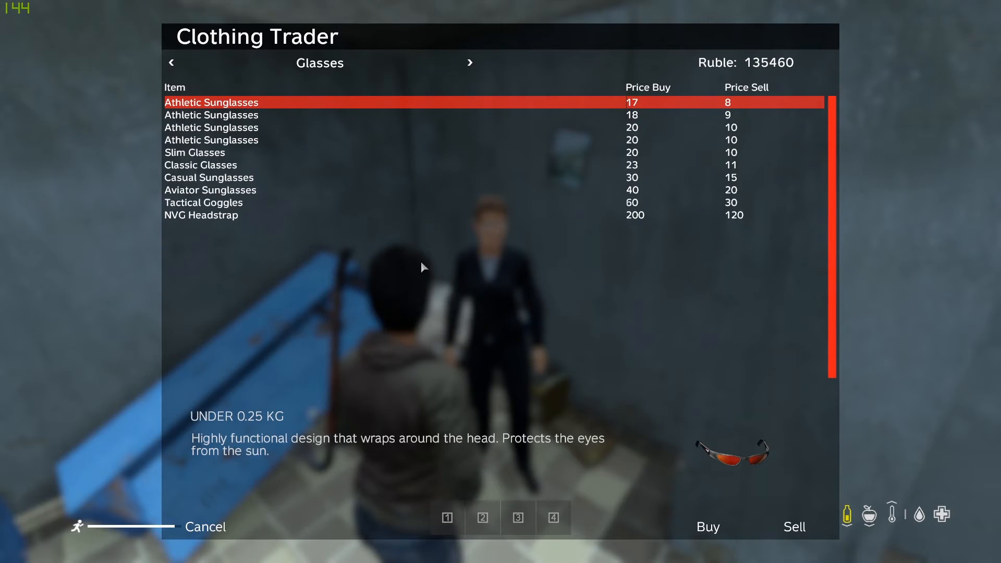
pyautogui.click(472, 63)
pyautogui.click(471, 63)
pyautogui.click(471, 62)
pyautogui.click(471, 63)
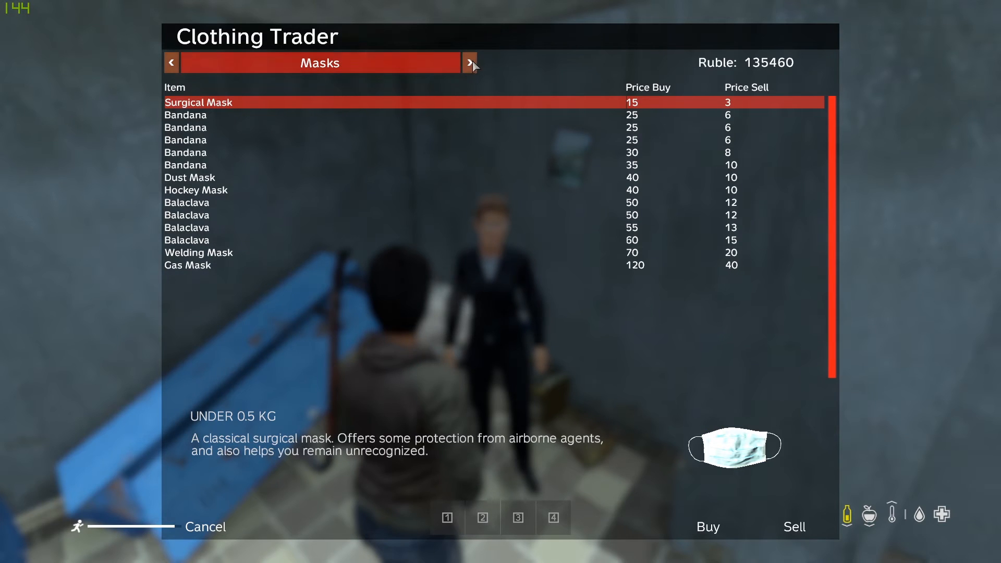
pyautogui.click(471, 63)
pyautogui.click(471, 63)
pyautogui.click(471, 63)
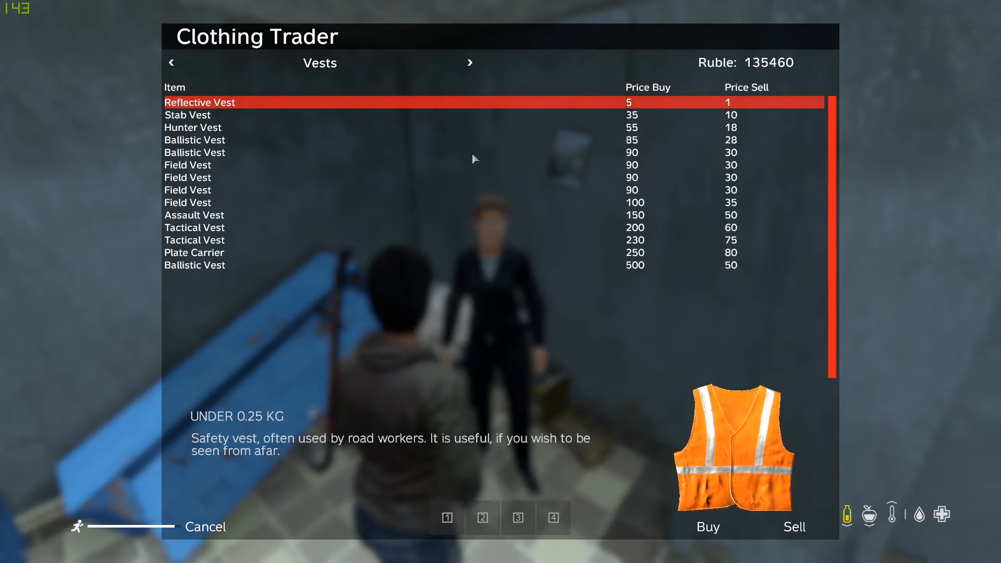
# Buy Mass's Custom Woodland Ballistic Vest, priced at 500, and leave the Clothing Trader.
pyautogui.scroll(-13, 472, 166)
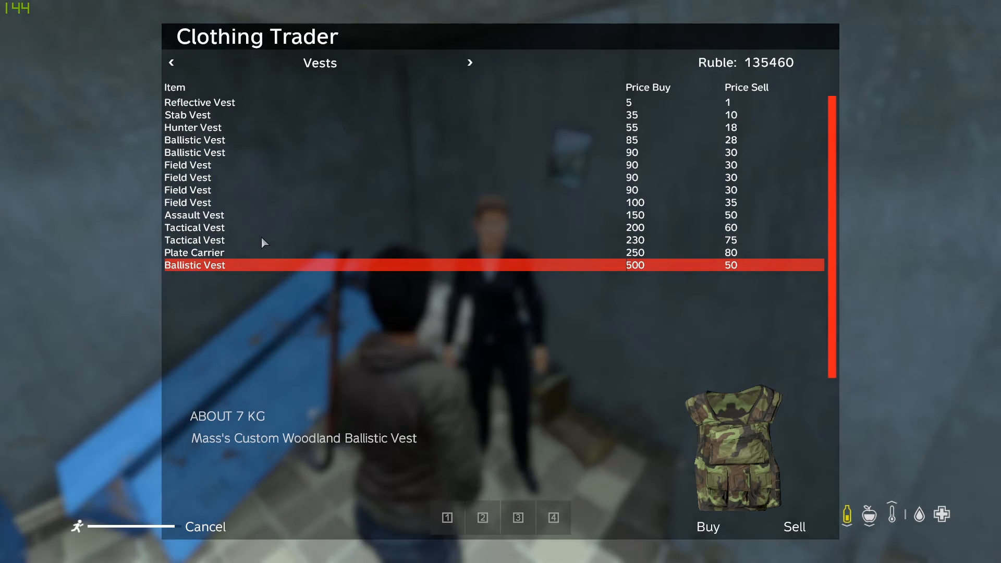
pyautogui.scroll(1, 263, 257)
pyautogui.scroll(-1, 264, 264)
pyautogui.click(707, 527)
pyautogui.press('Escape')
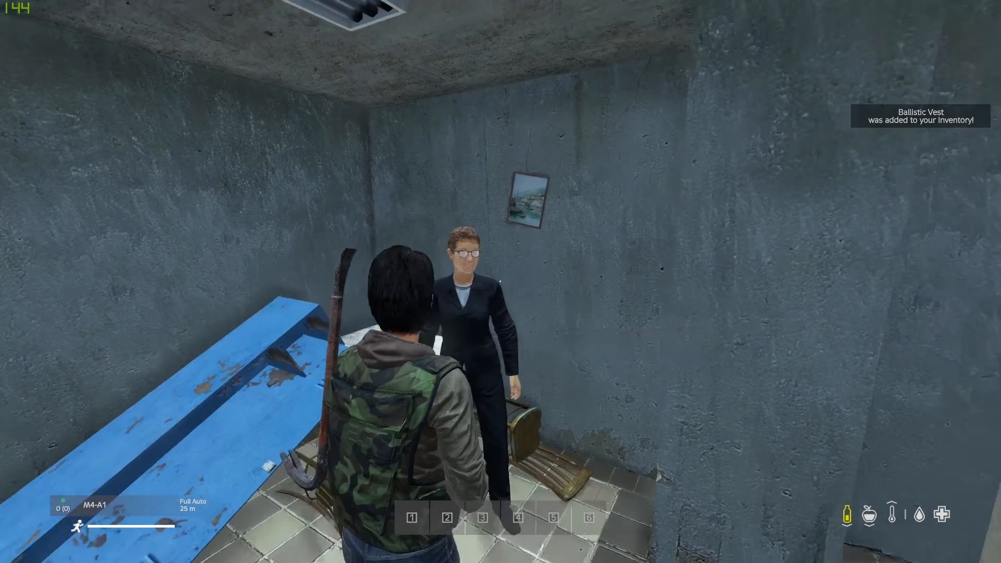
# Reopen trading with the Clothing Trader and browse to the Hoodies & Sweater category.
pyautogui.press('w')
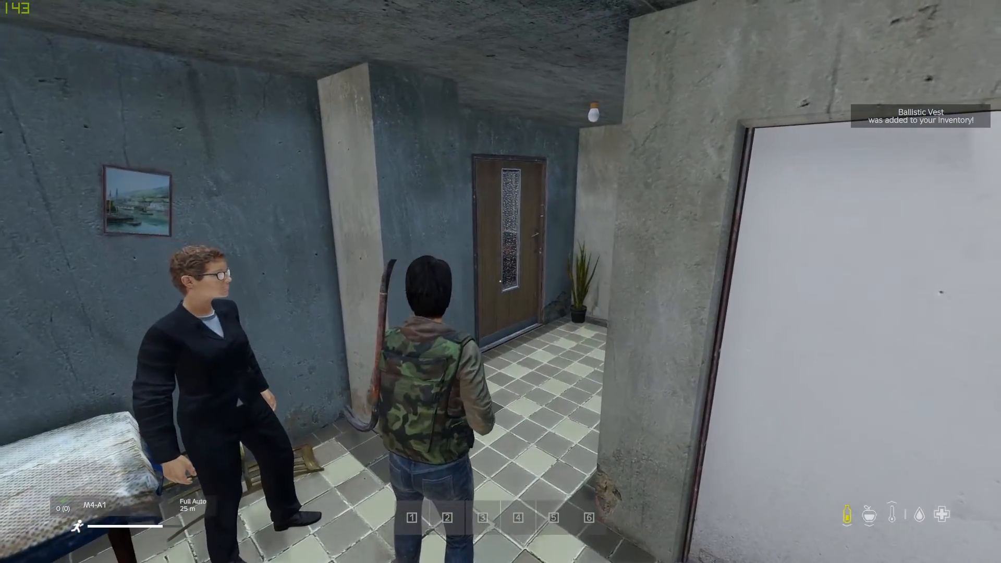
pyautogui.press('b')
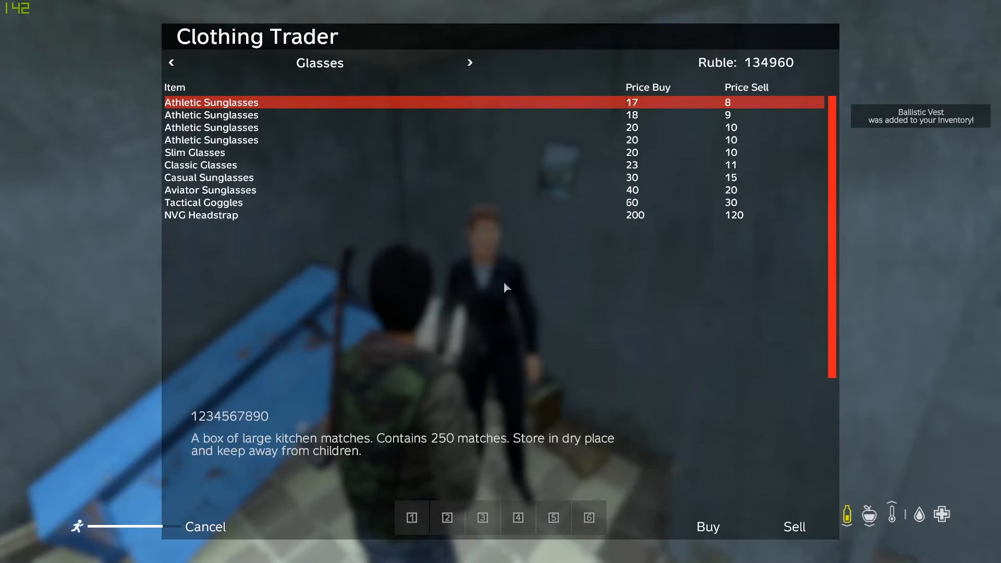
pyautogui.click(470, 63)
pyautogui.click(470, 62)
pyautogui.click(470, 63)
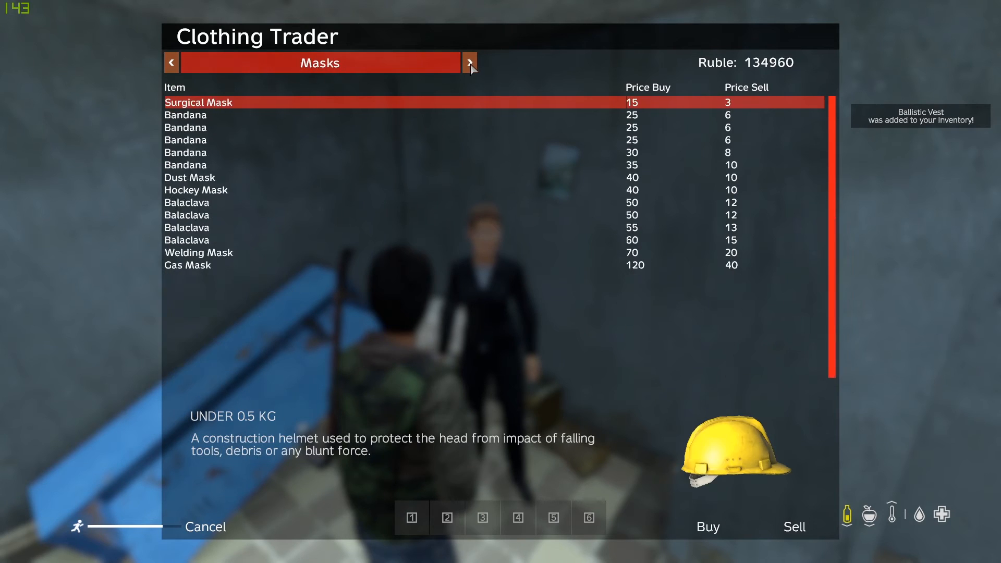
pyautogui.click(469, 62)
pyautogui.click(470, 62)
pyautogui.click(469, 62)
pyautogui.click(171, 63)
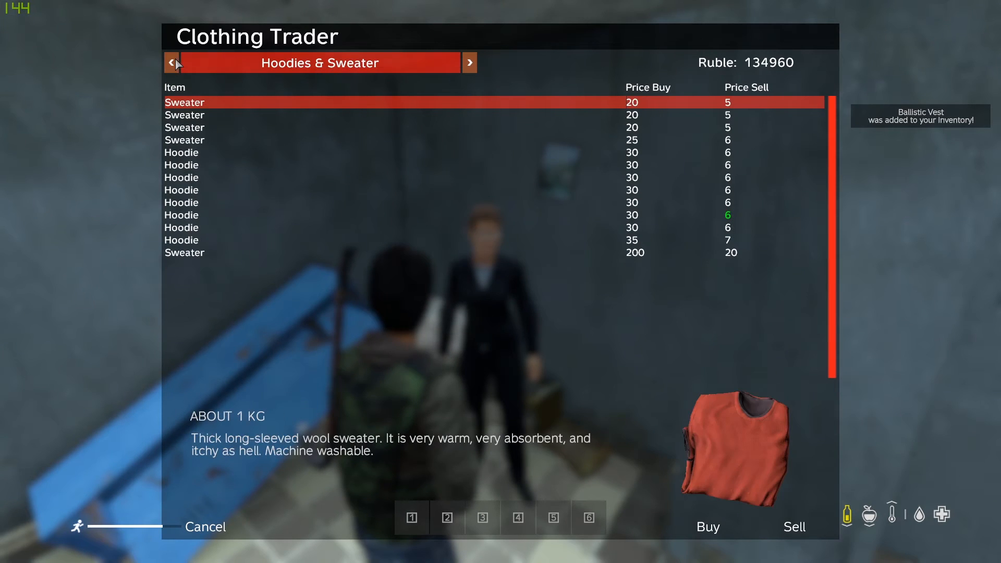
# Buy Mass's Custom Woodland Camo Sweater, priced at 200, and close the trade window.
pyautogui.click(211, 227)
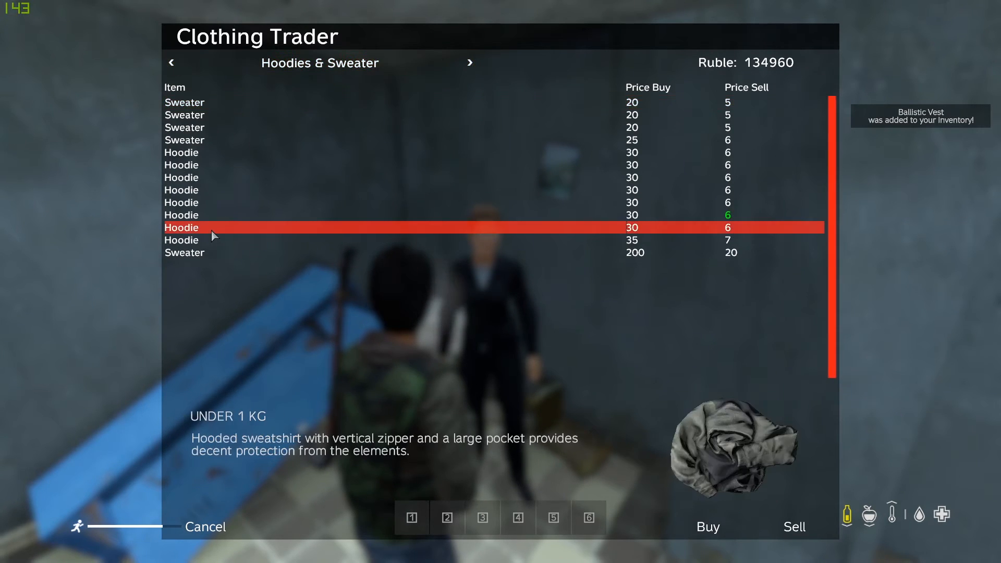
pyautogui.click(210, 239)
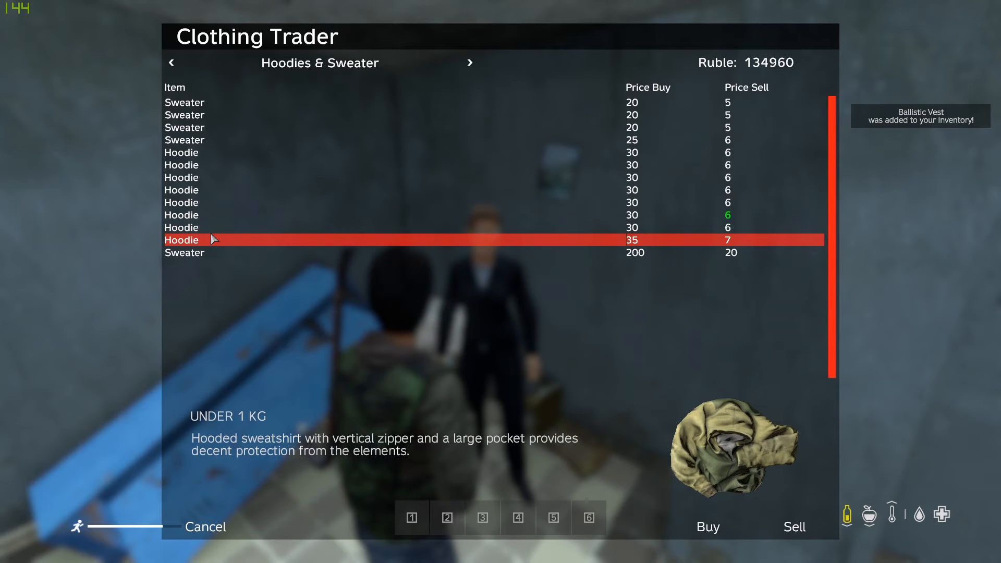
pyautogui.press('Down')
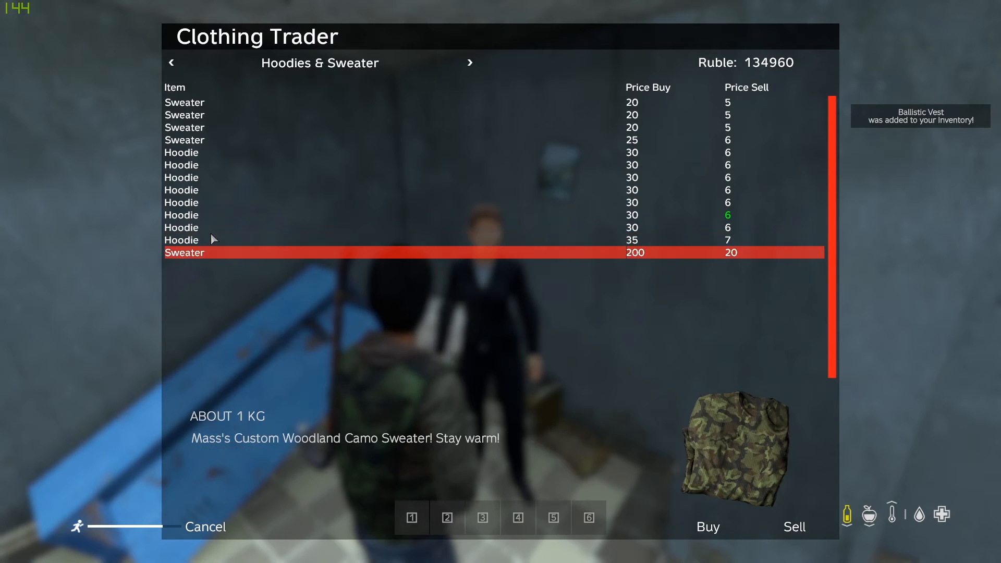
pyautogui.click(211, 238)
pyautogui.press('Down')
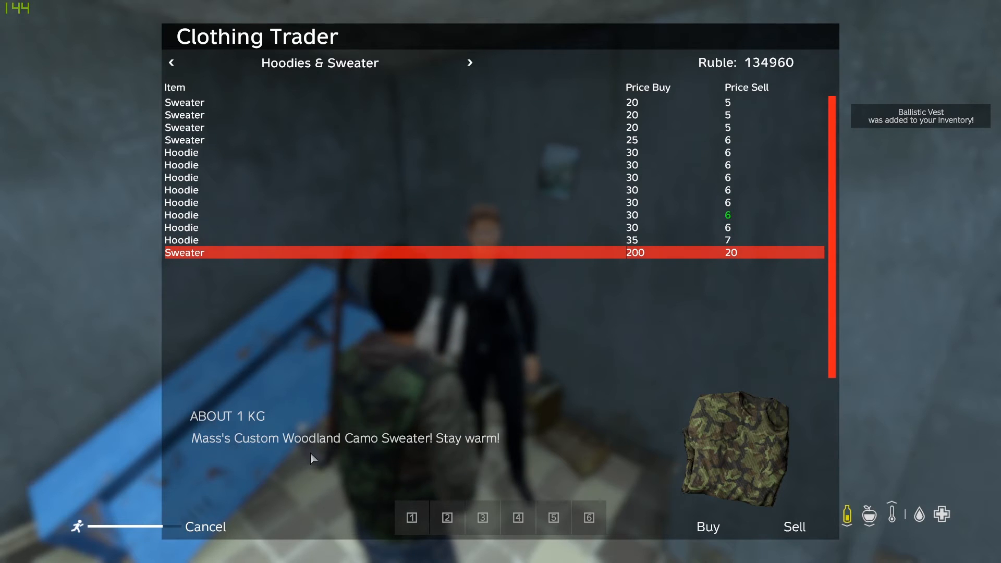
pyautogui.click(715, 527)
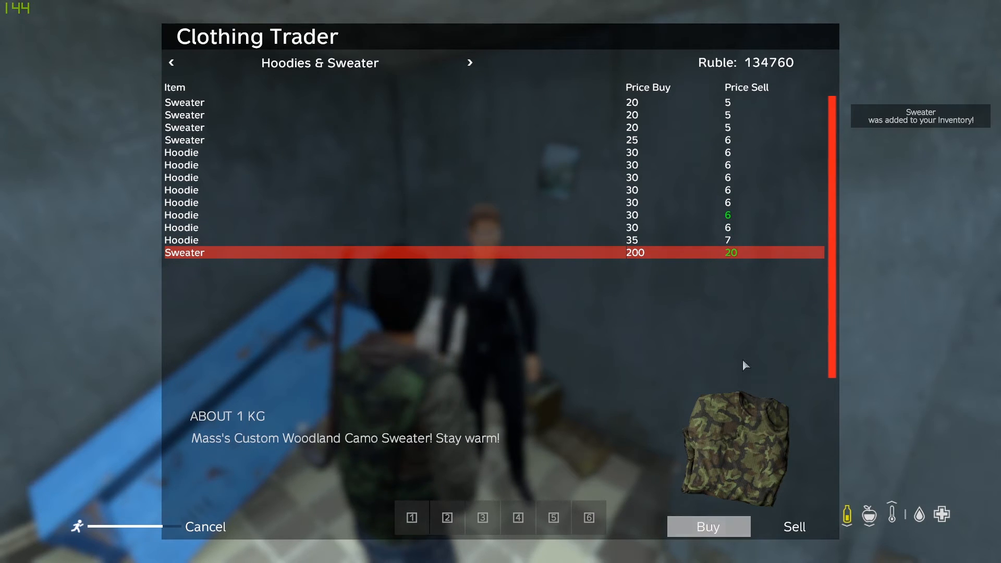
pyautogui.press('Escape')
# Check the character's inventory for the purchased ballistic vest and camo sweater.
pyautogui.press('Tab')
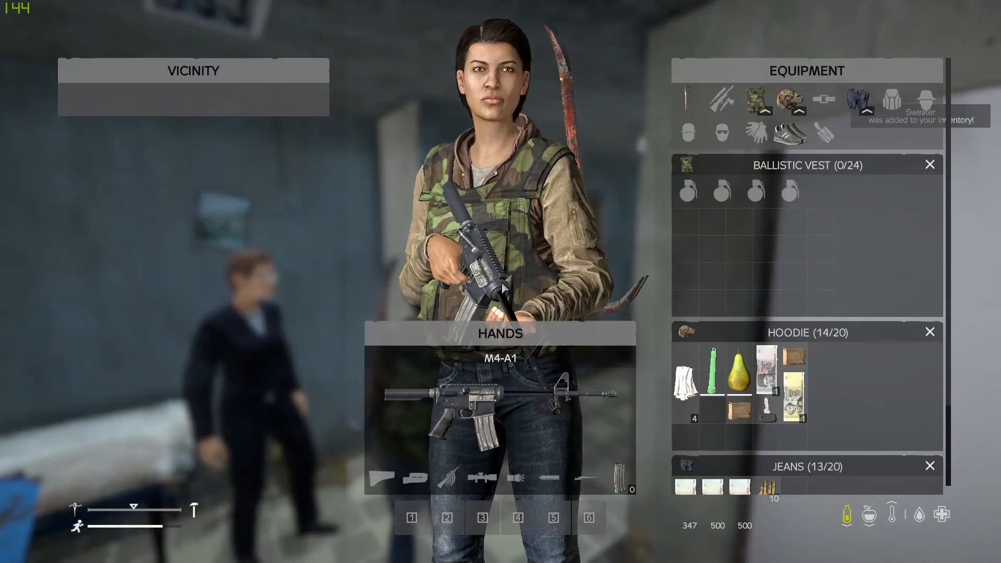
pyautogui.scroll(-2, 739, 476)
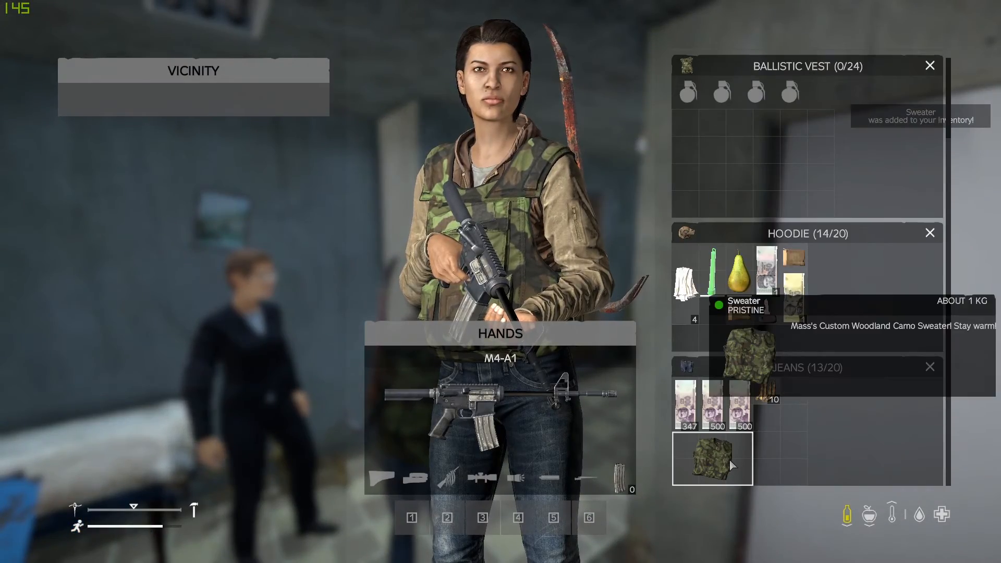
pyautogui.press('Tab')
# Buy the Heavy Gorka Helmet from the Clothing Trader's Helmets category.
pyautogui.press('f')
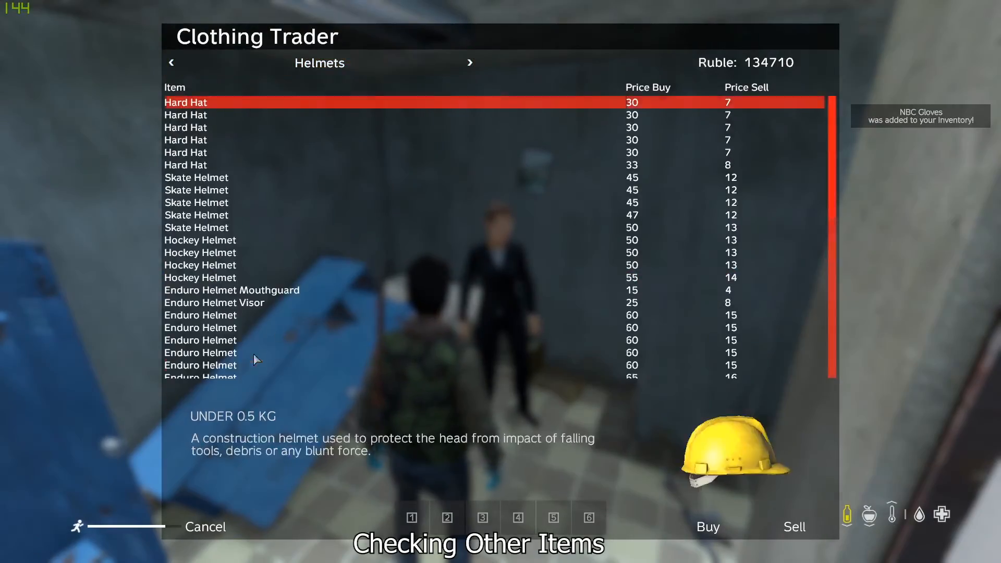
pyautogui.scroll(-10, 395, 312)
pyautogui.click(395, 365)
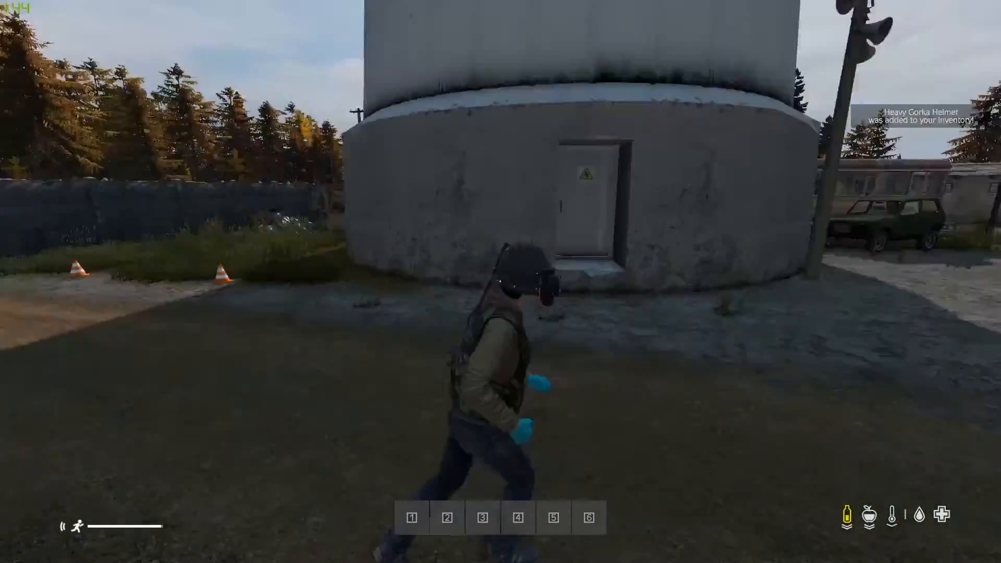
# Run the character across the compound to the armed trader with the green beret in the wooden stand.
pyautogui.press('w')
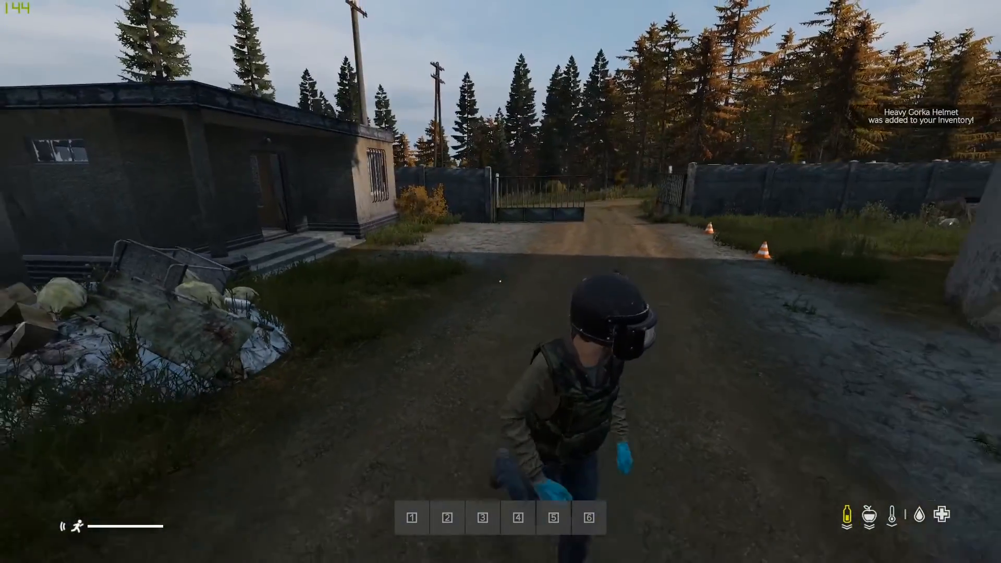
pyautogui.press('w')
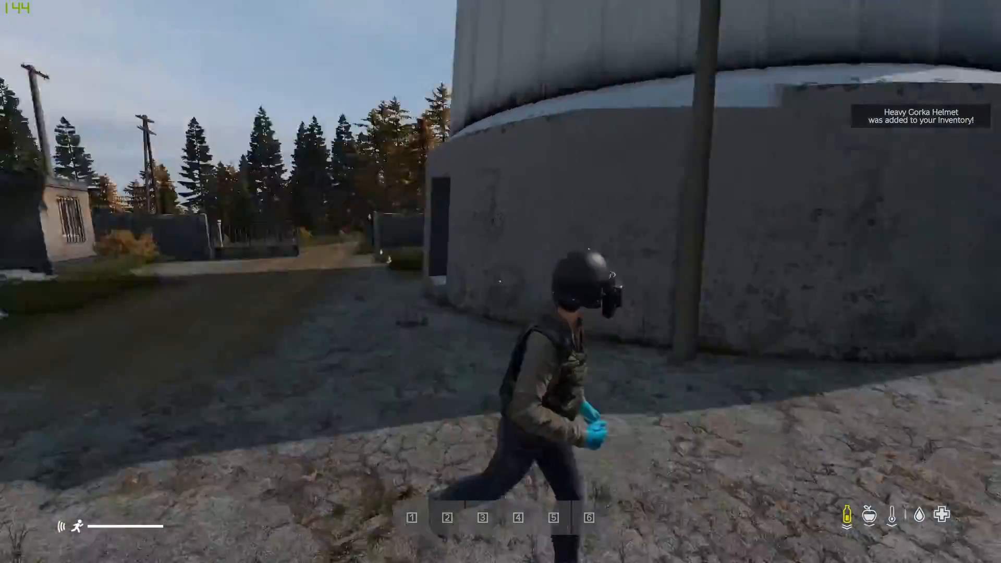
pyautogui.press('w')
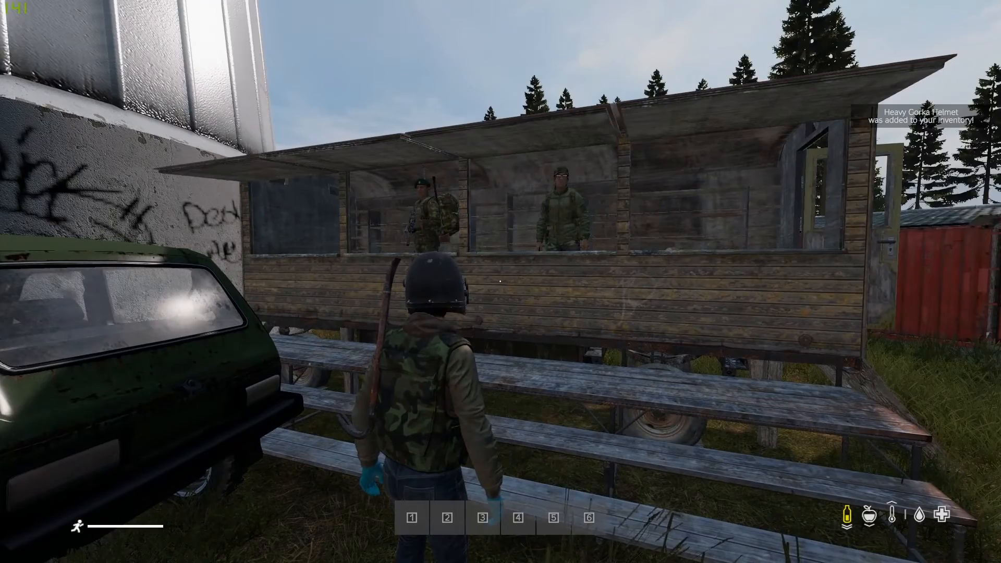
pyautogui.press('w')
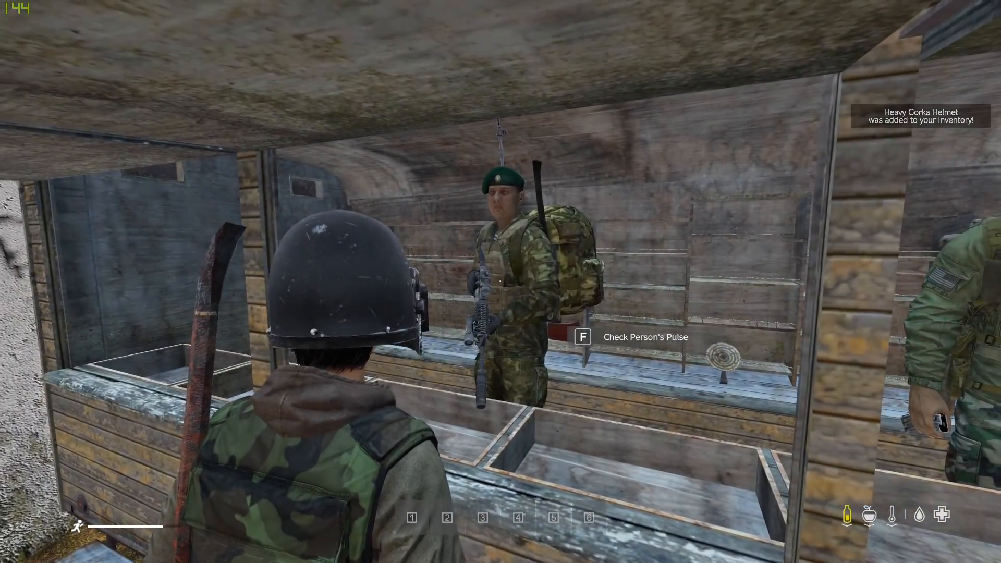
# Buy the SVT-40 from the Weapon Trader's Rifles category and close the trade window.
pyautogui.press('f')
pyautogui.click(470, 63)
pyautogui.click(470, 63)
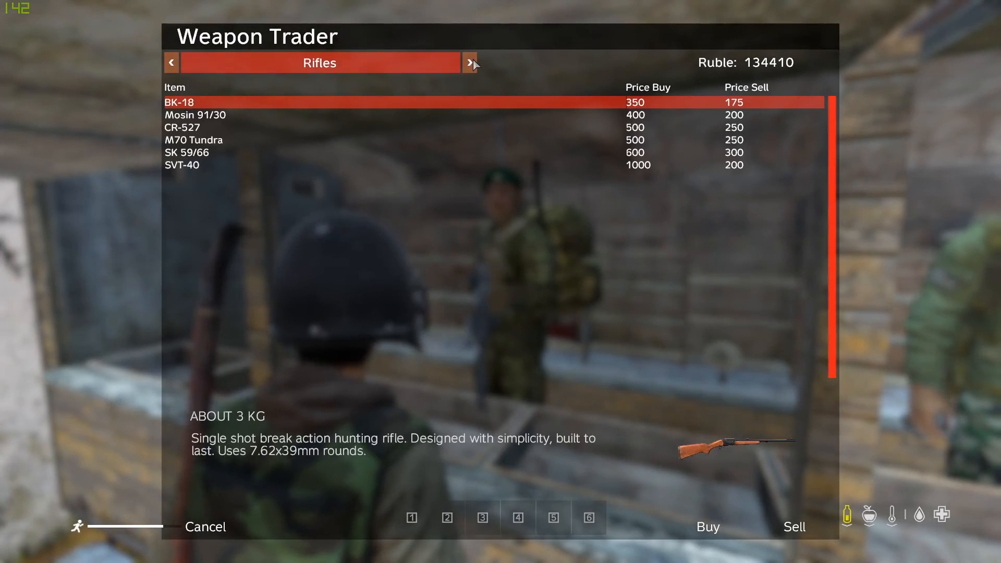
pyautogui.click(470, 63)
pyautogui.click(171, 63)
pyautogui.click(259, 164)
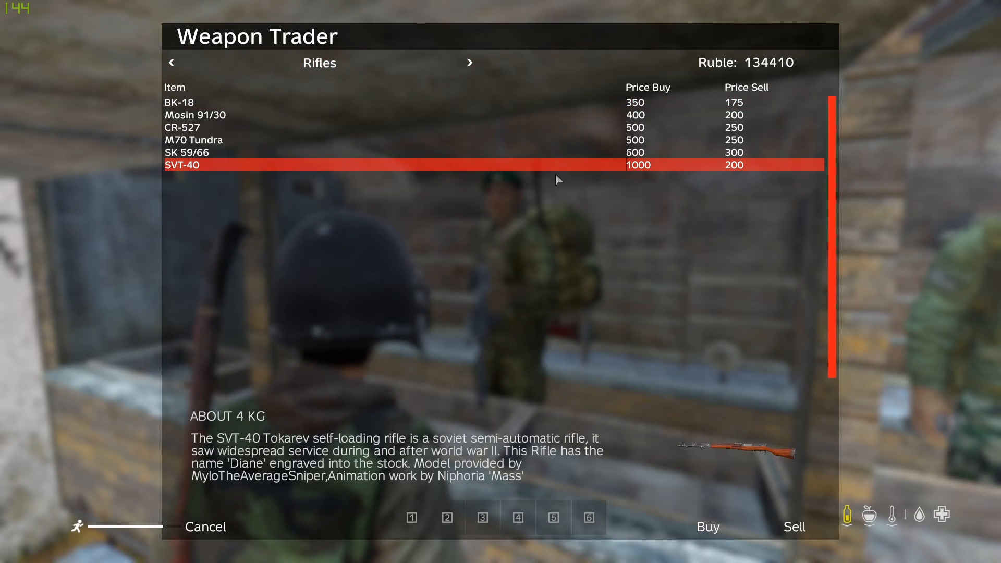
pyautogui.click(709, 526)
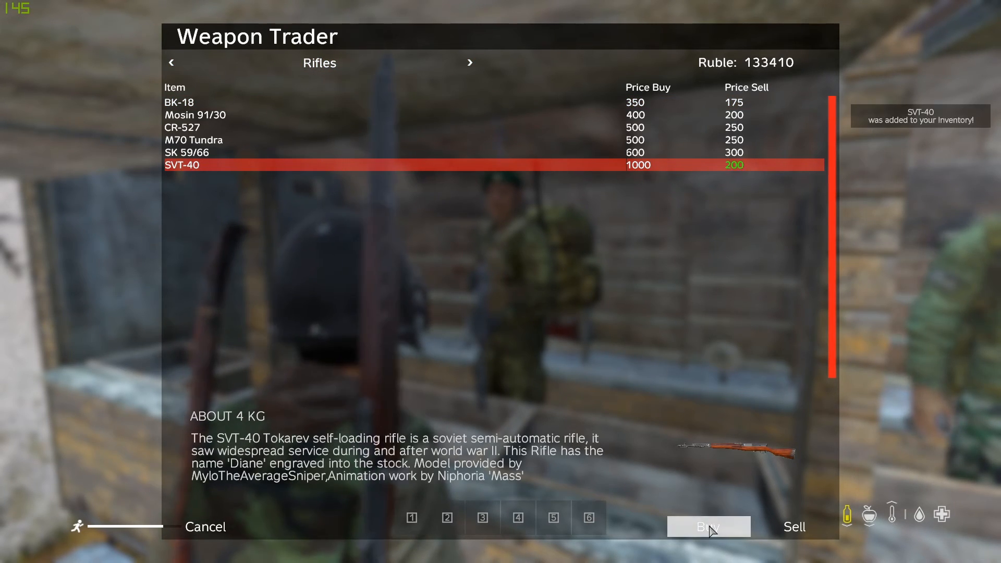
pyautogui.click(205, 527)
# Move the SVT-40 from the equipment slot into the character's hands.
pyautogui.press('Tab')
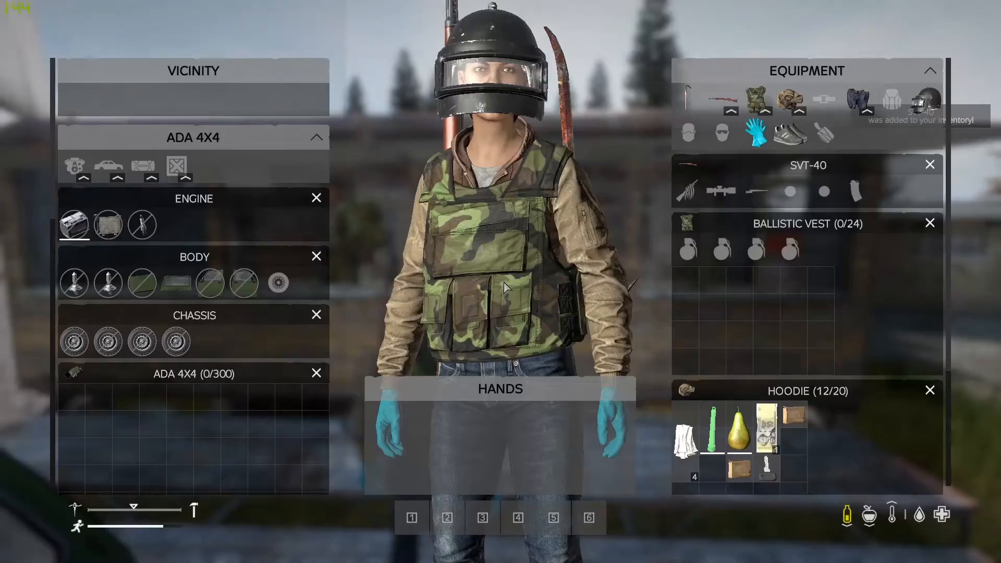
pyautogui.moveTo(726, 101)
pyautogui.moveTo(726, 101); pyautogui.dragTo(480, 436)
pyautogui.press('Tab')
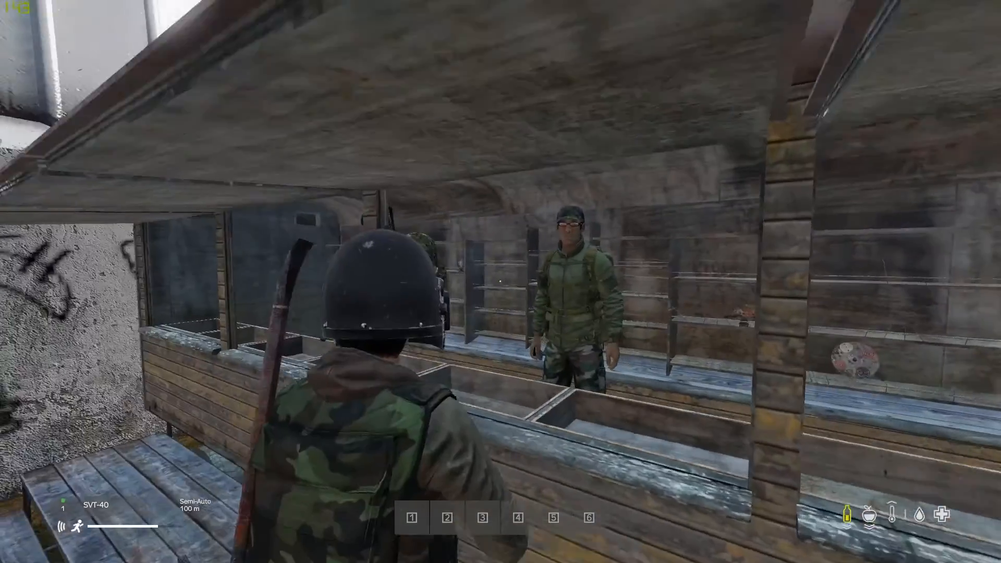
# Buy a 338 Kivaari Magazine and 7.62x54mmR Rounds from the Ammunition category of the neighbouring Weapon Supplies trader.
pyautogui.press('w')
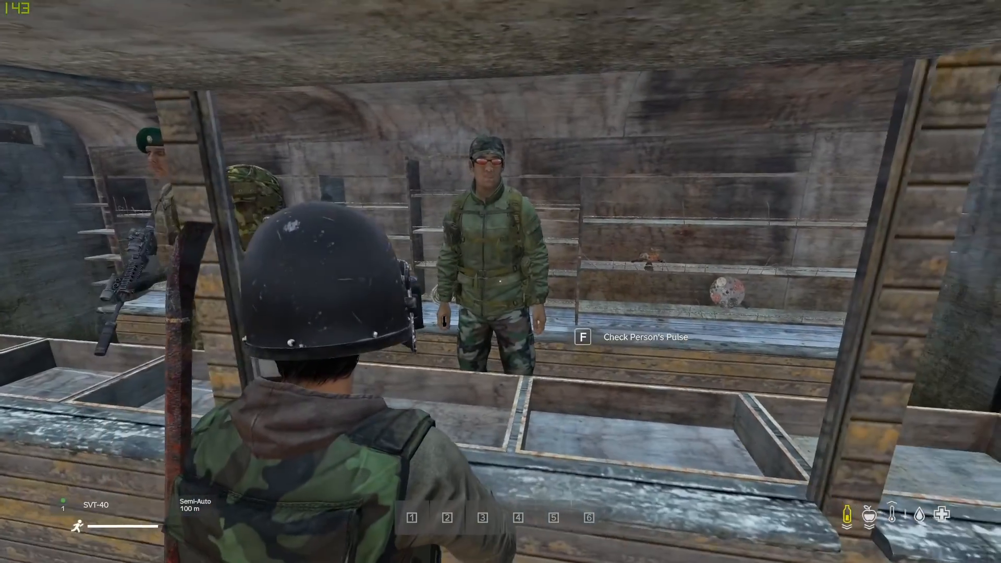
pyautogui.press('f')
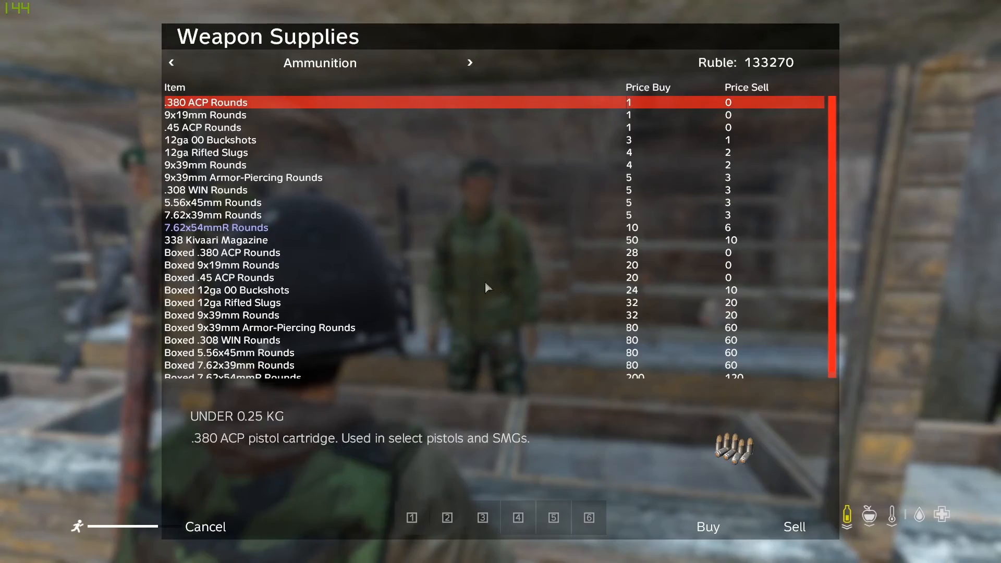
pyautogui.click(257, 228)
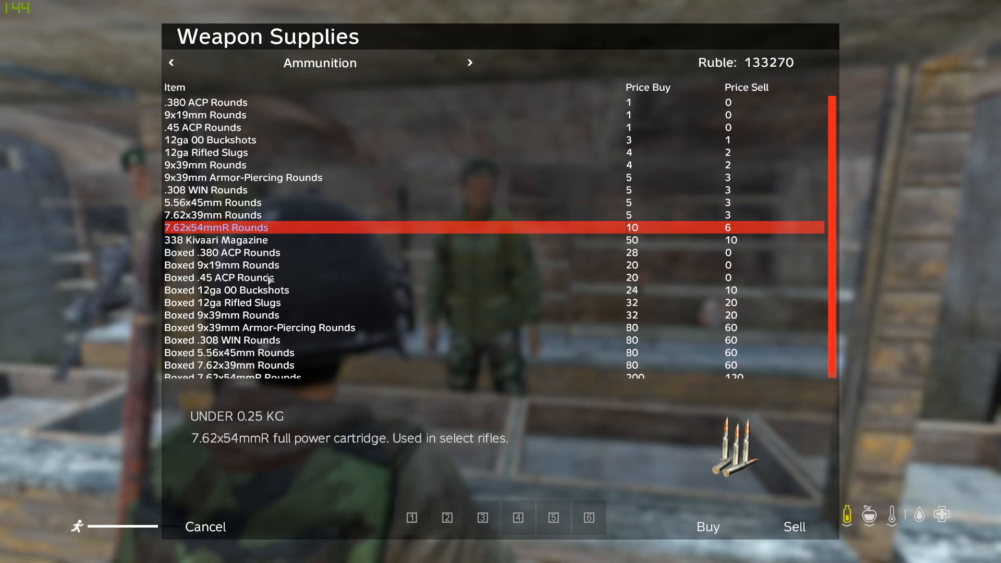
pyautogui.click(245, 241)
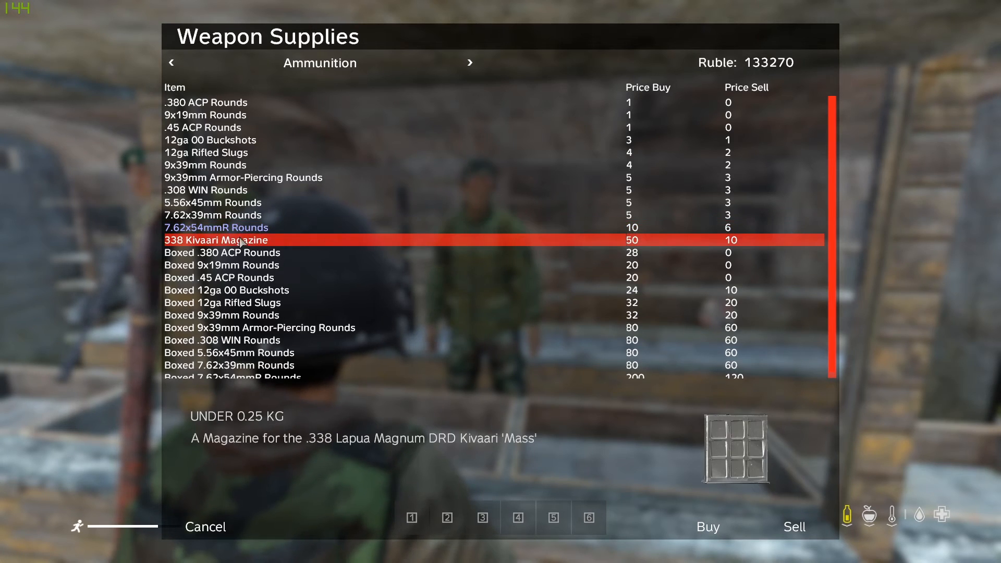
pyautogui.click(243, 230)
pyautogui.click(242, 243)
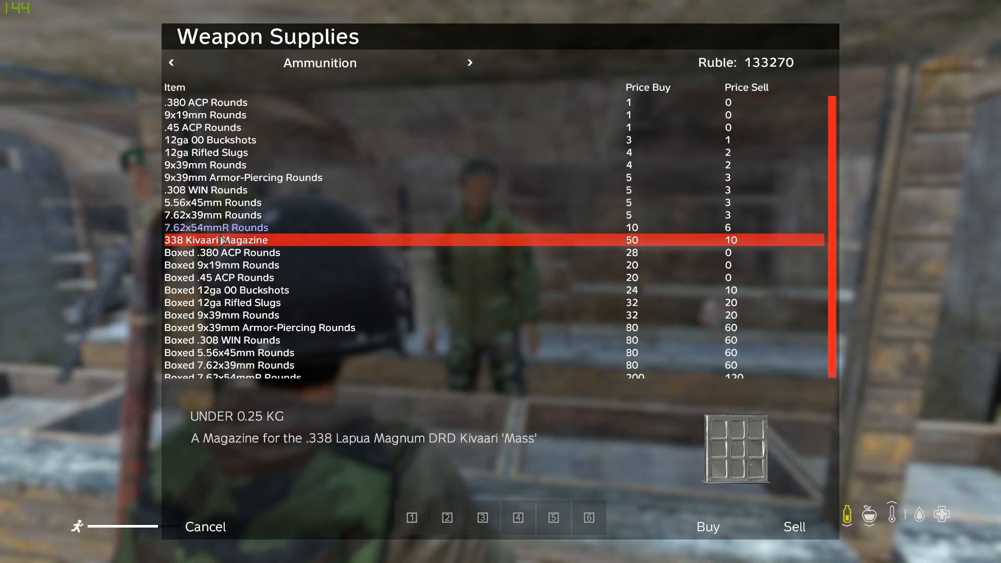
pyautogui.click(731, 531)
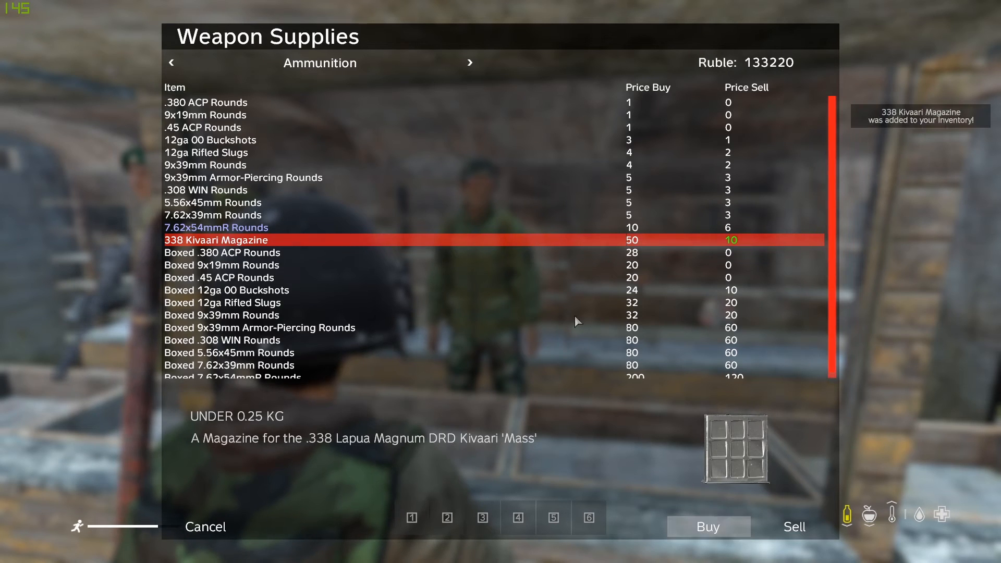
pyautogui.click(303, 230)
pyautogui.click(707, 528)
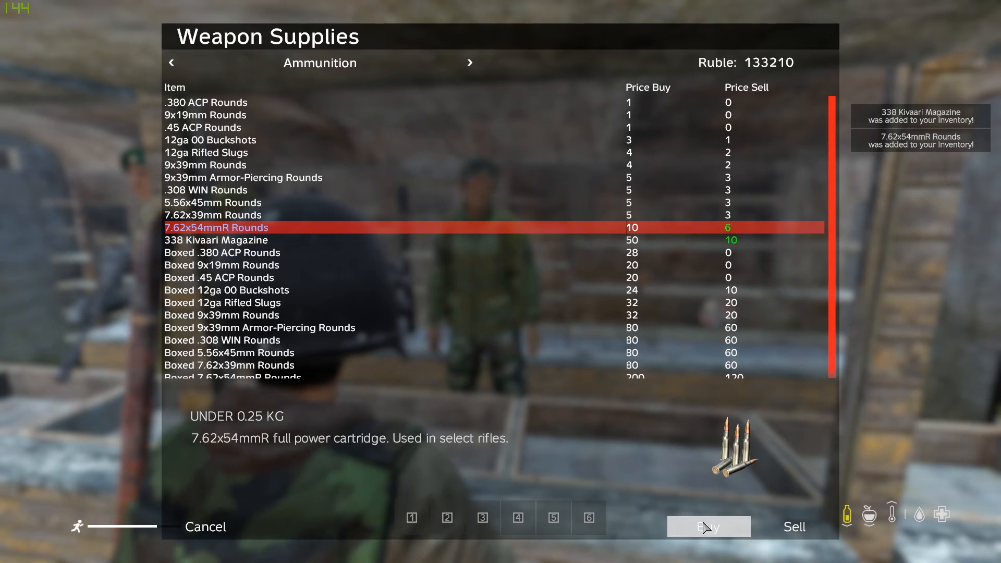
# Buy several more stacks of 7.62x54mmR Rounds from the Weapon Supplies trader and close the trade window.
pyautogui.click(707, 528)
pyautogui.click(707, 529)
pyautogui.click(707, 529)
pyautogui.click(705, 528)
pyautogui.click(705, 528)
pyautogui.click(704, 528)
pyautogui.click(704, 528)
pyautogui.click(703, 528)
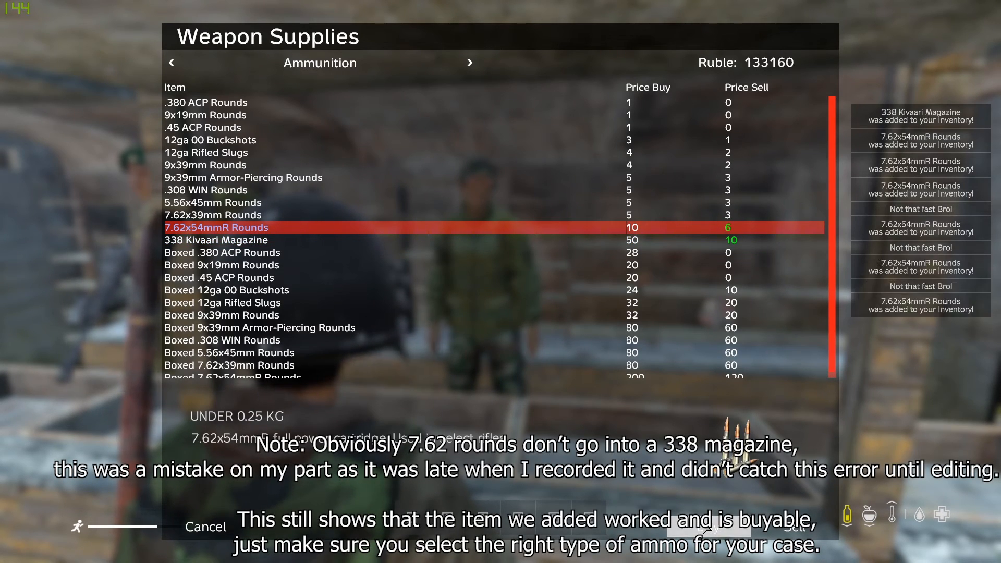
pyautogui.click(701, 528)
pyautogui.press('Escape')
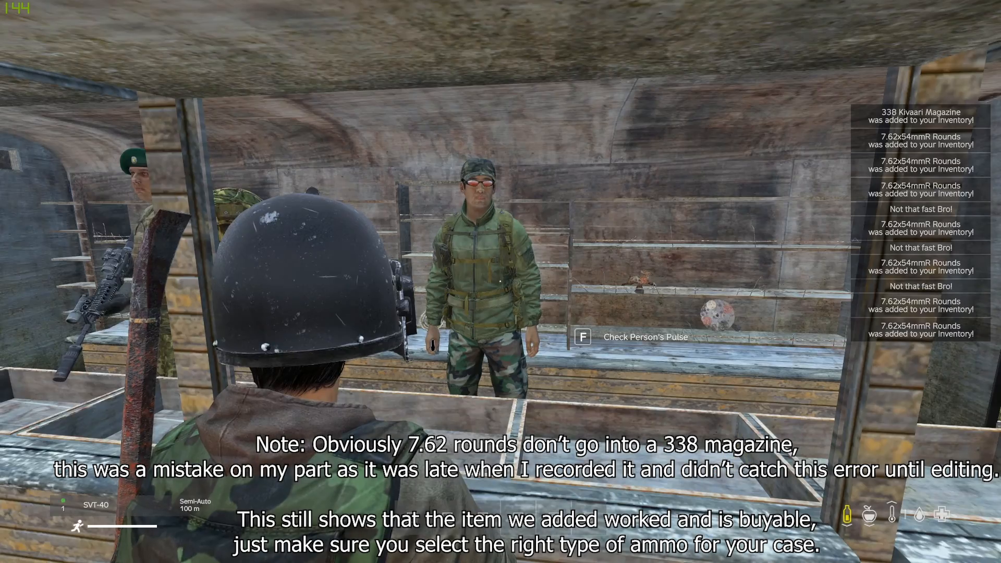
# Look through the character's carried clothing and equipment for the purchased magazine and rounds, and view the character holding the SVT-40.
pyautogui.press('Tab')
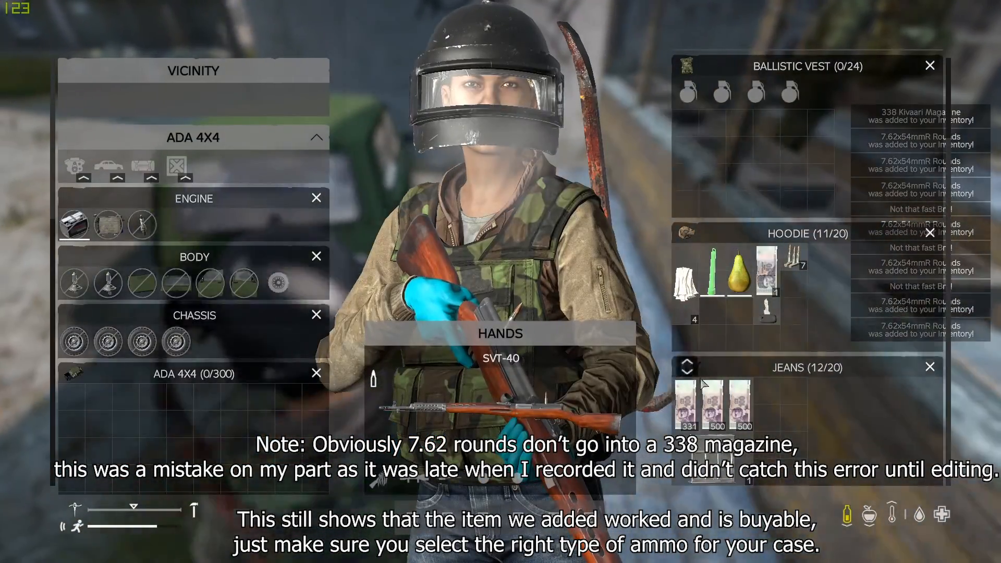
pyautogui.moveTo(745, 462)
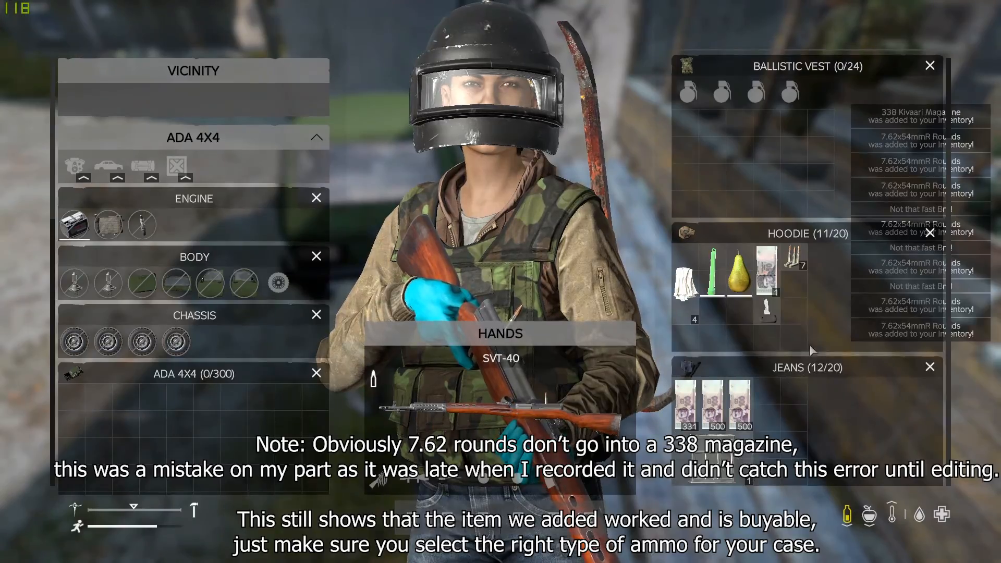
pyautogui.scroll(2, 788, 364)
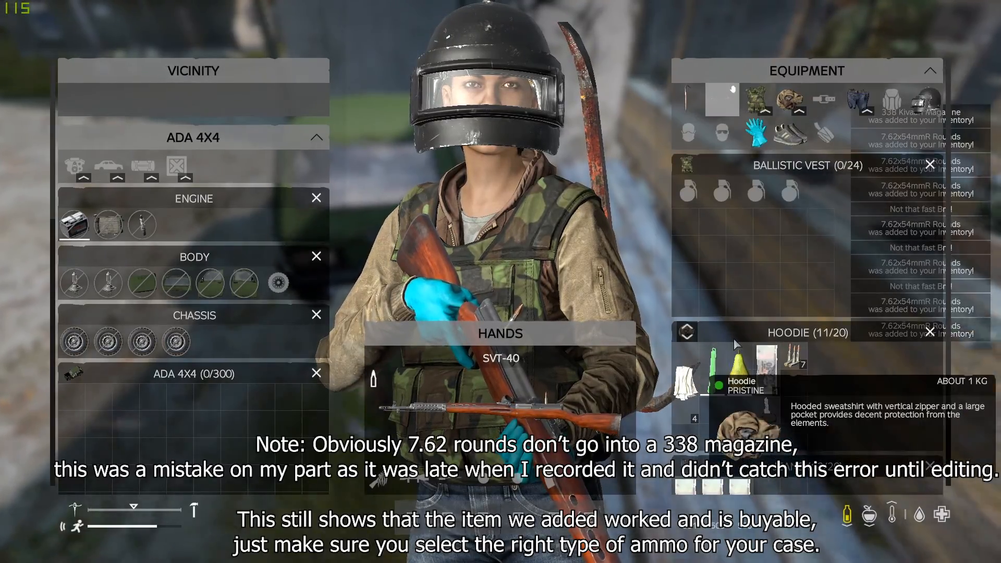
pyautogui.press('Tab')
pyautogui.press('w')
pyautogui.press('alt')
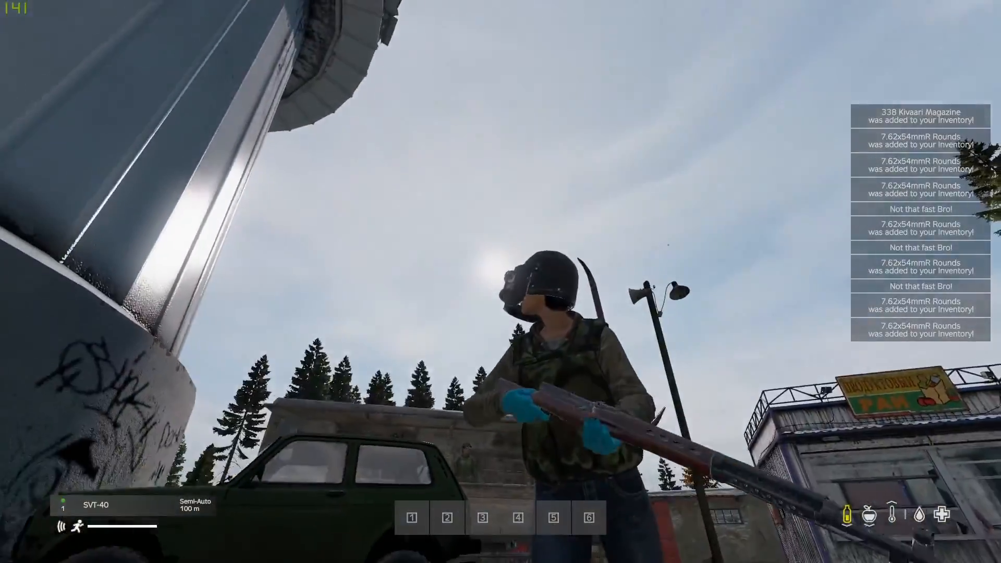